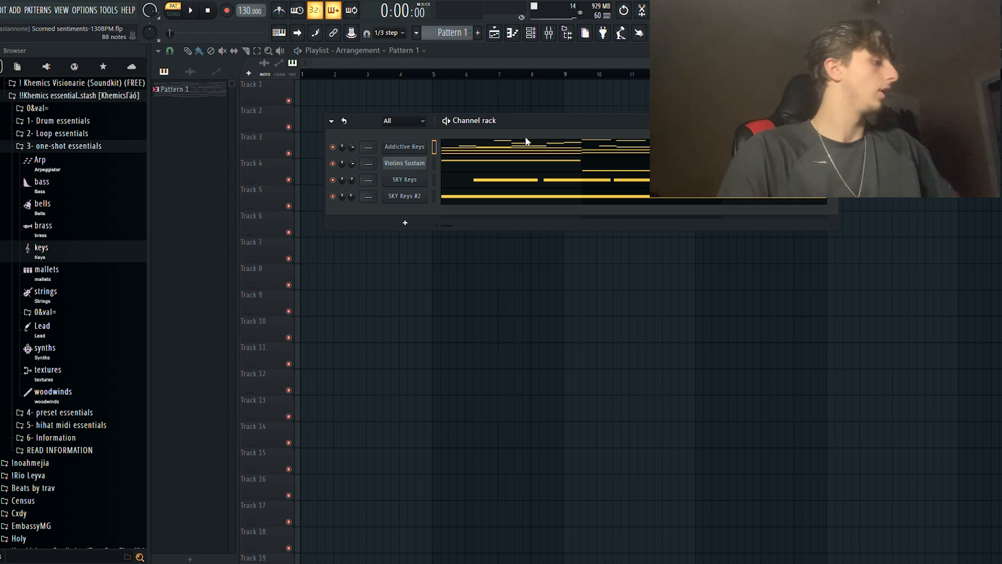
- Review the note patterns of the Addictive Keys and Violins Sustain channels in the piano roll and play each one
left_click(476, 150)
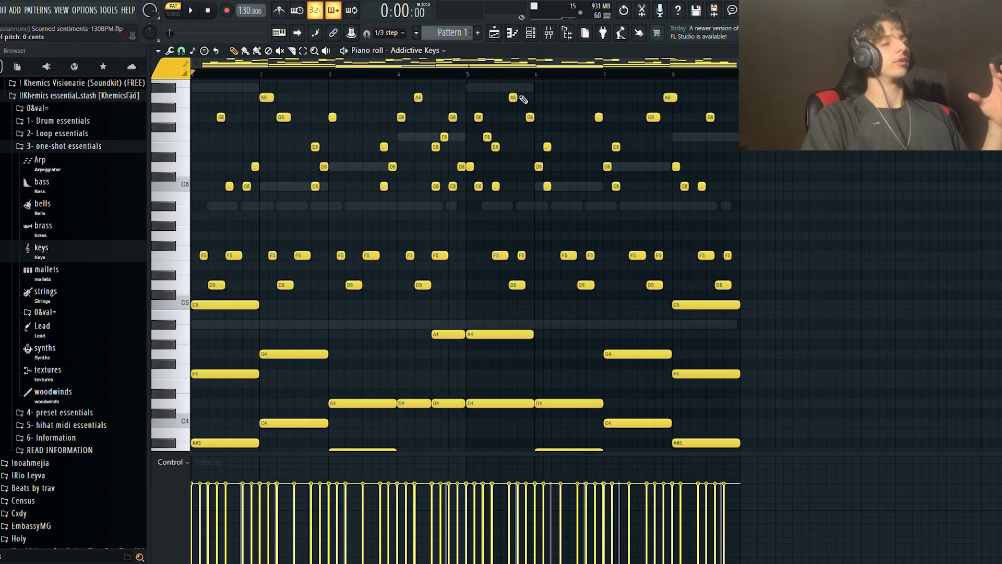
scroll(523, 99, "down", 2)
key("space")
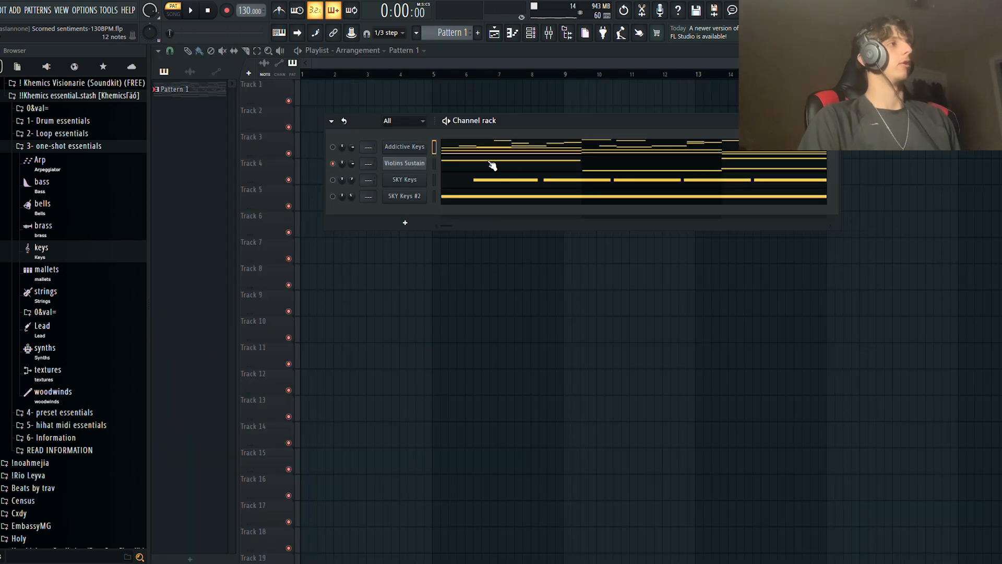
left_click(493, 166)
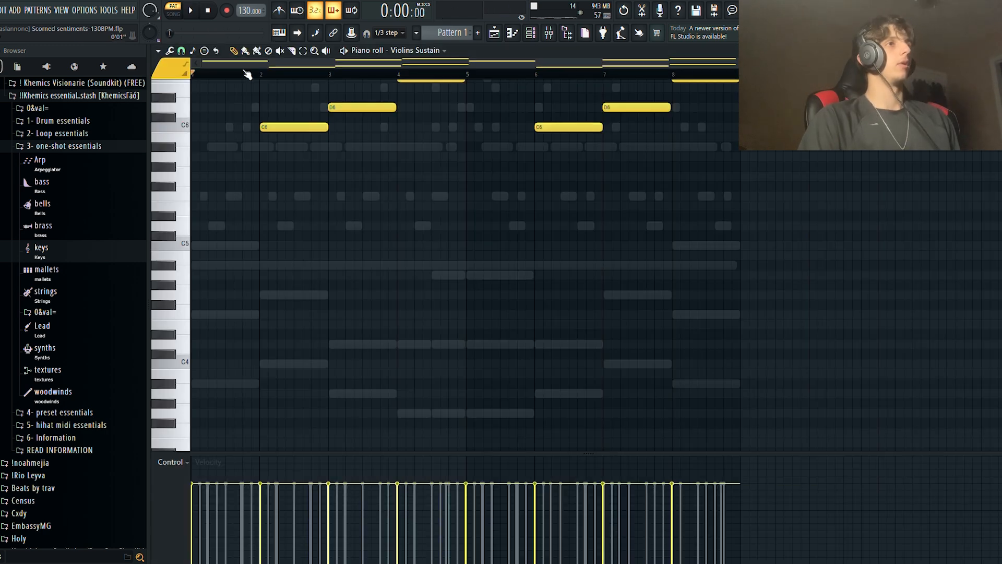
scroll(259, 101, "up", 4)
key("space")
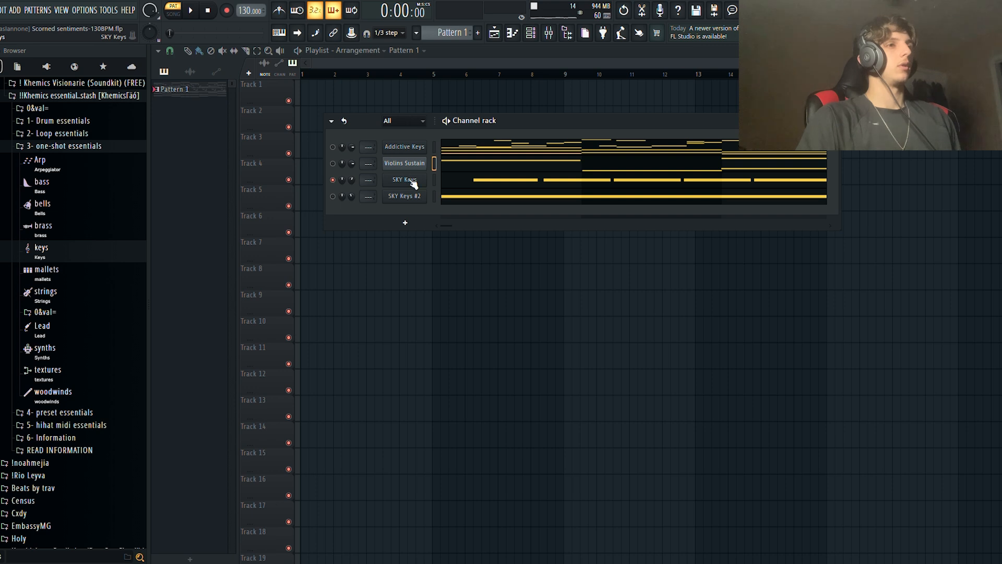
- Check the instrument and the note pattern of the SKY Keys channel and play it back
left_click(412, 182)
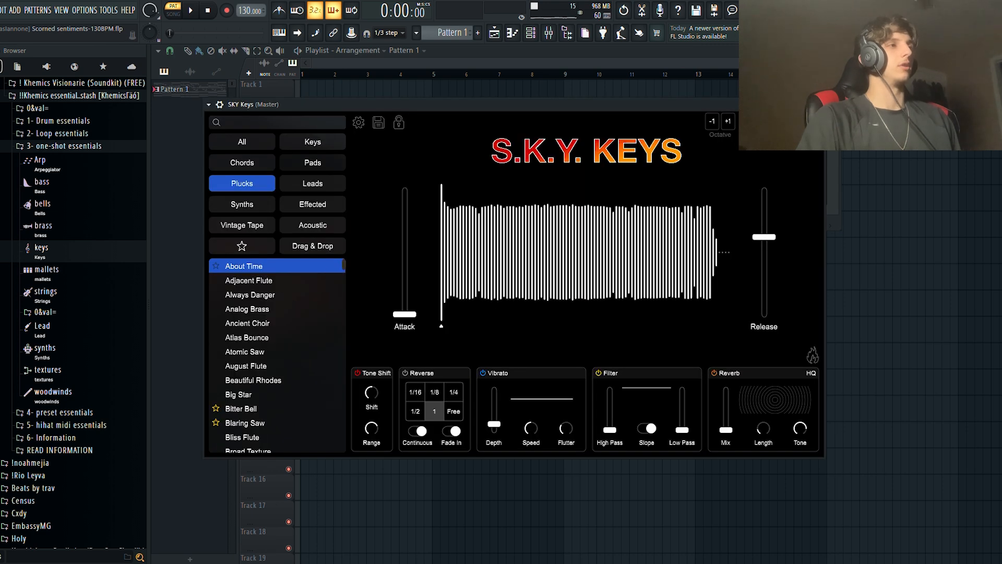
left_click(818, 105)
left_click(476, 184)
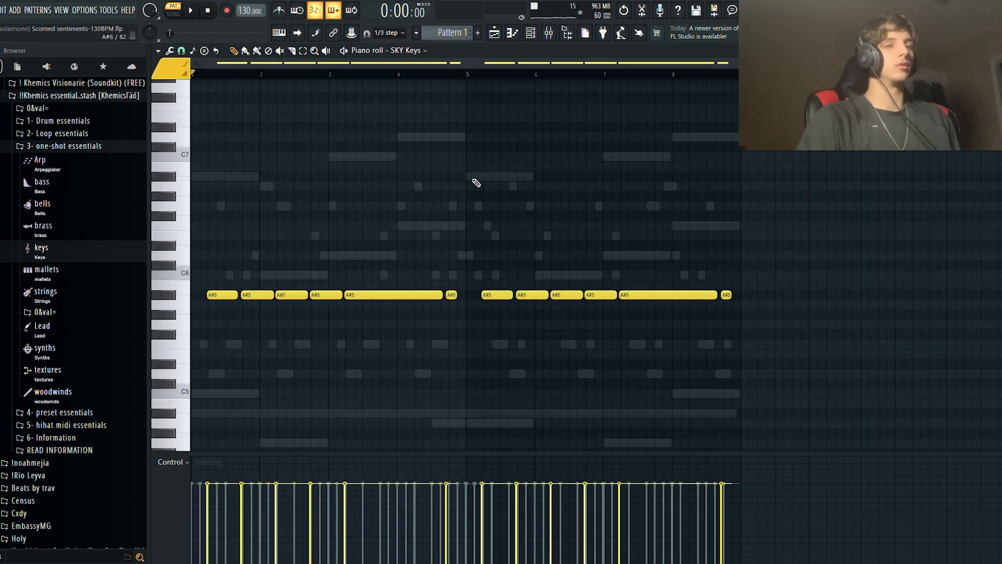
key("space")
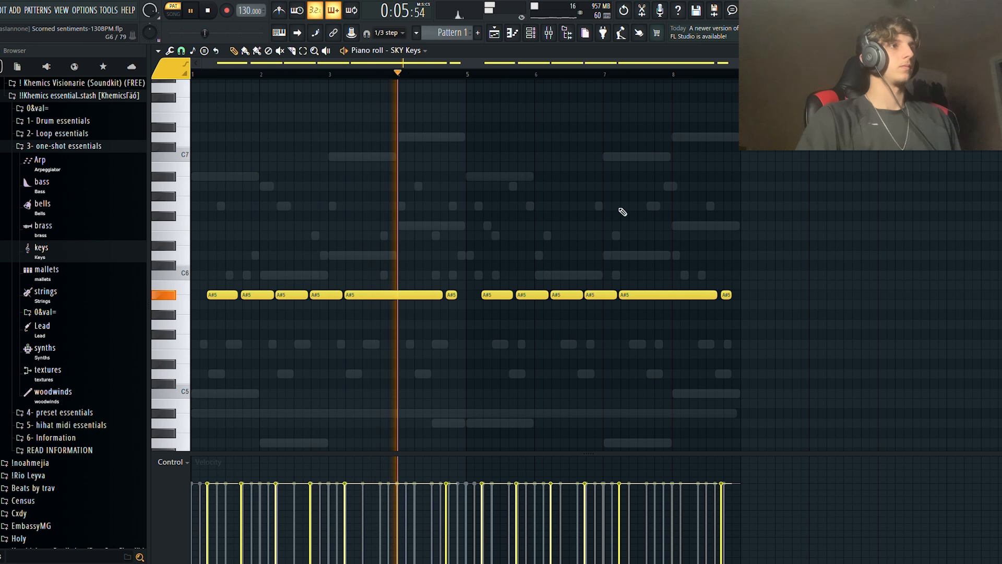
key("space")
- Examine the sustained note of the SKY Keys #2 channel in the piano roll and play it back
key("F6")
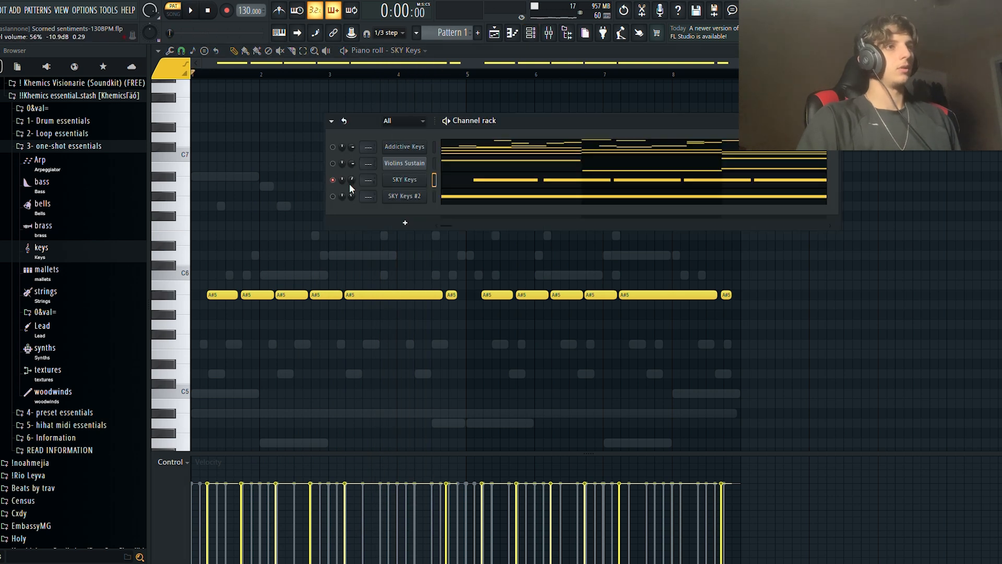
left_click(405, 200)
key("F7")
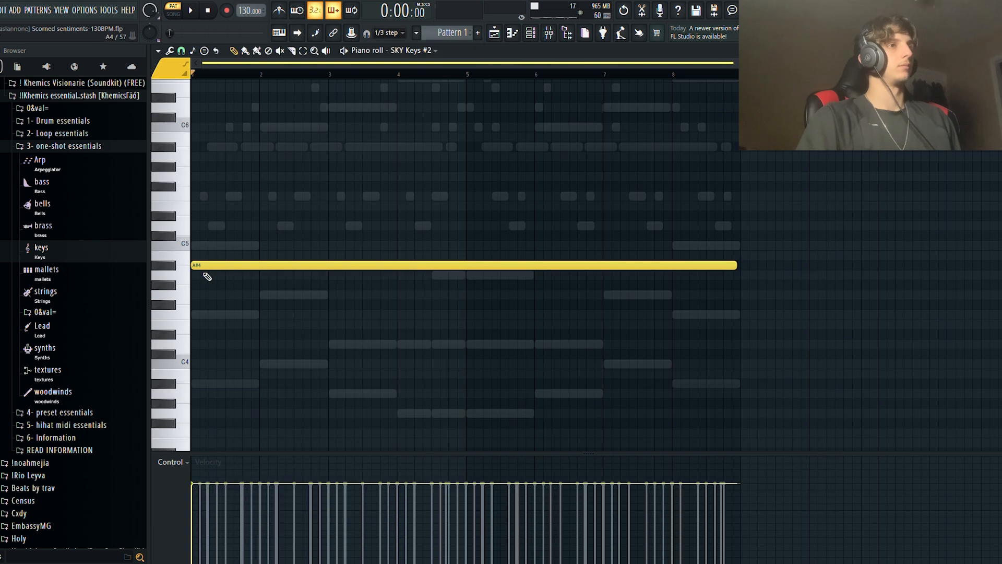
key("space")
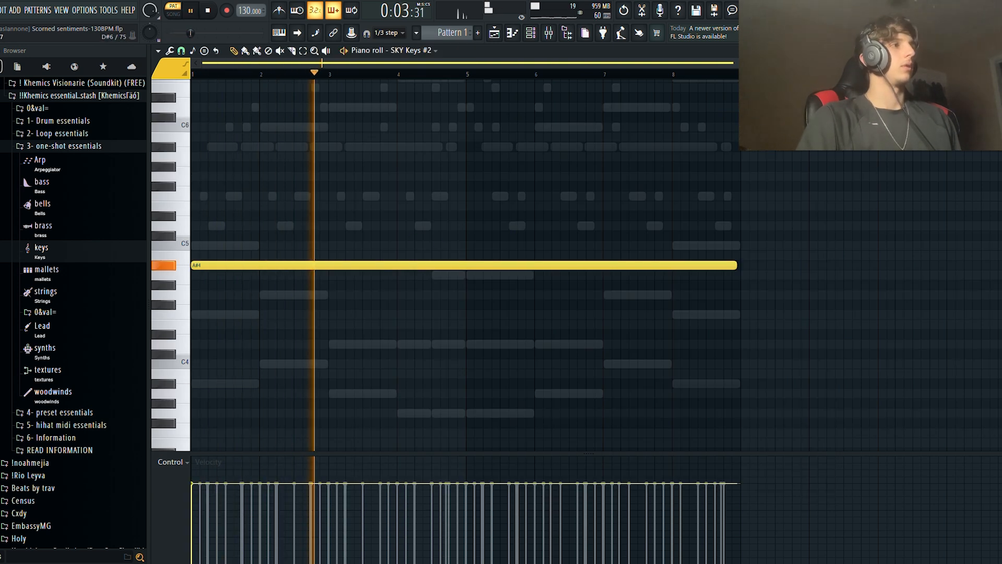
key("space")
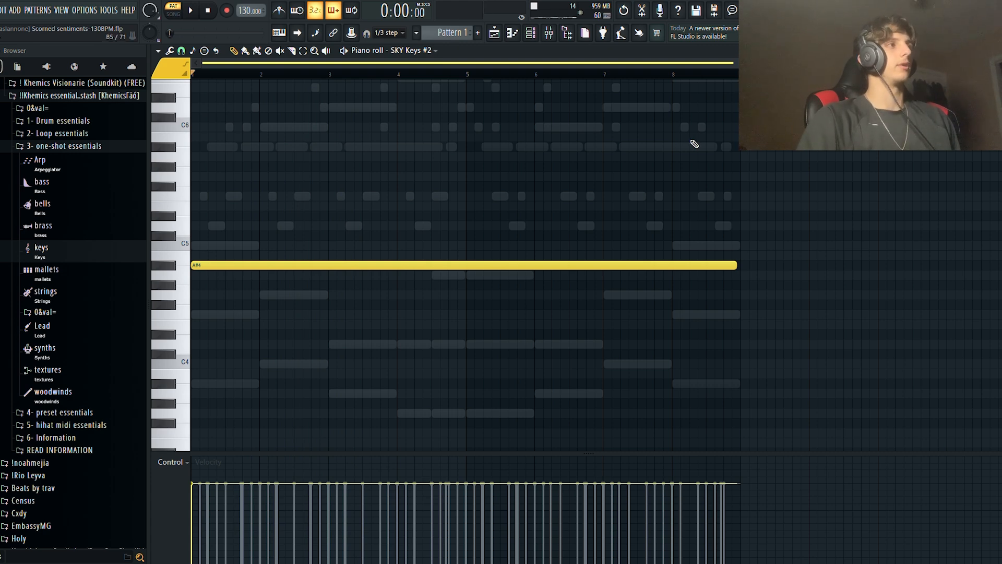
left_click(994, 51)
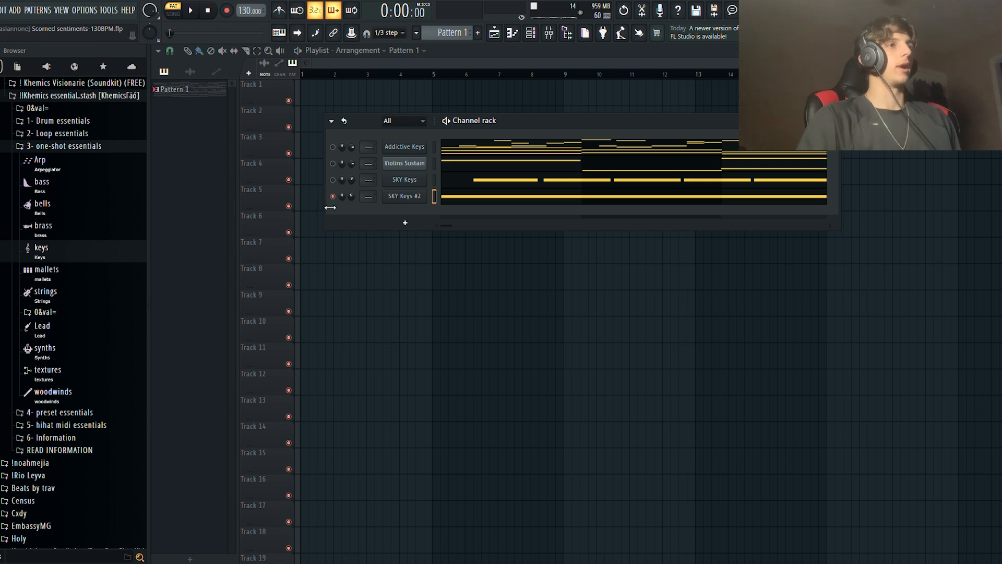
- Turn all four melody channels back on and play the full pattern
left_click(334, 148)
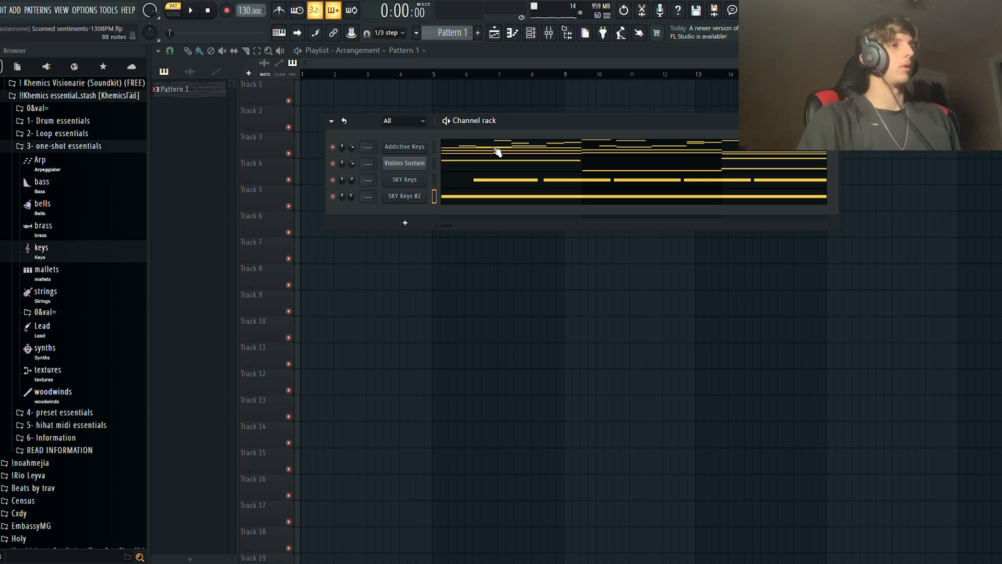
key("space")
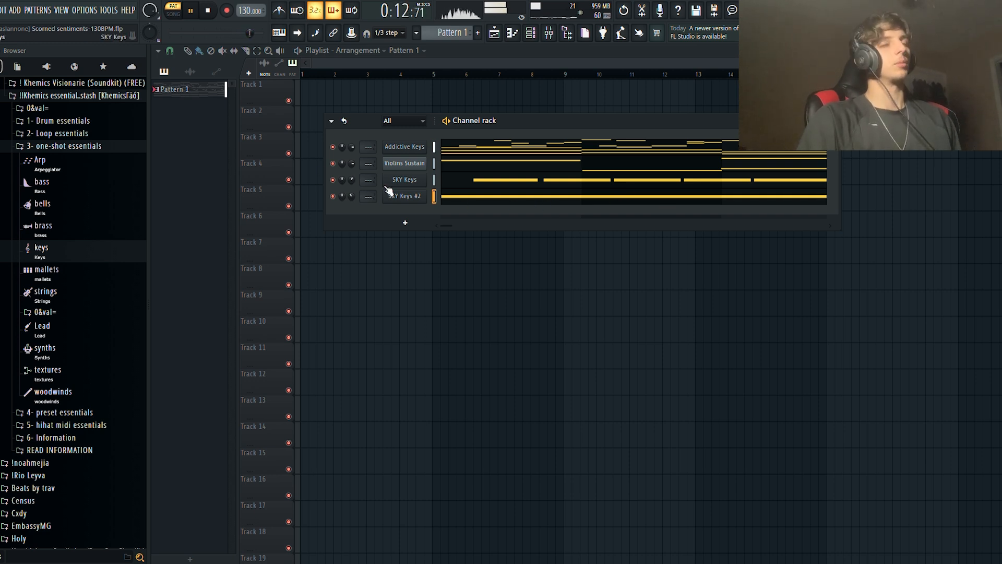
key("space")
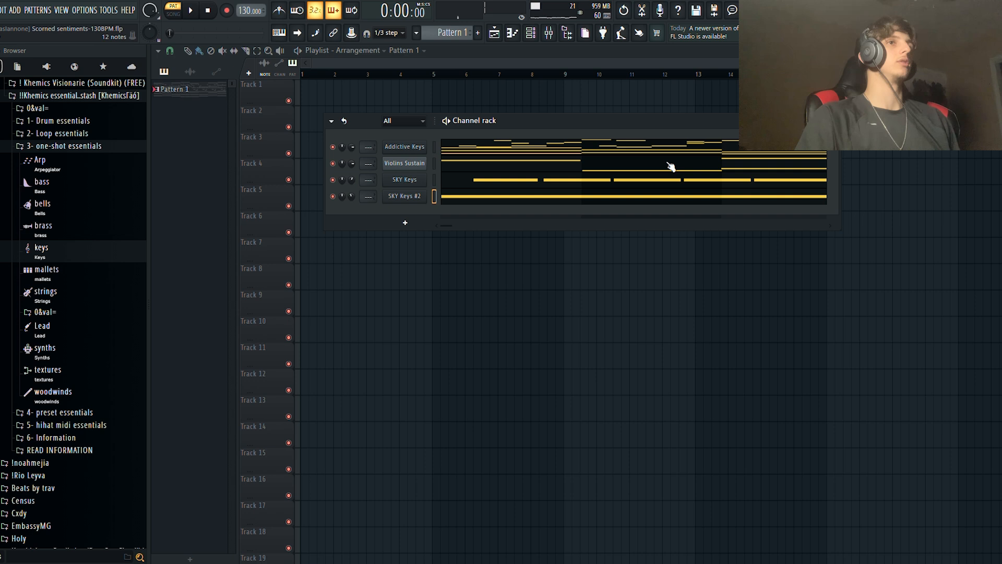
- Audition the megalodon, moog and default samples in the bass one-shot folder
left_click(58, 197)
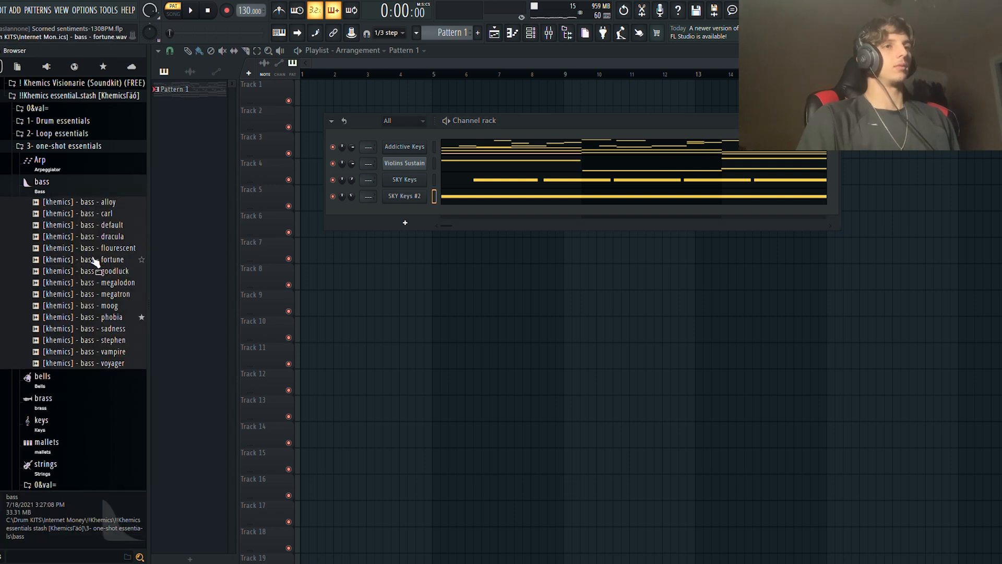
left_click(99, 283)
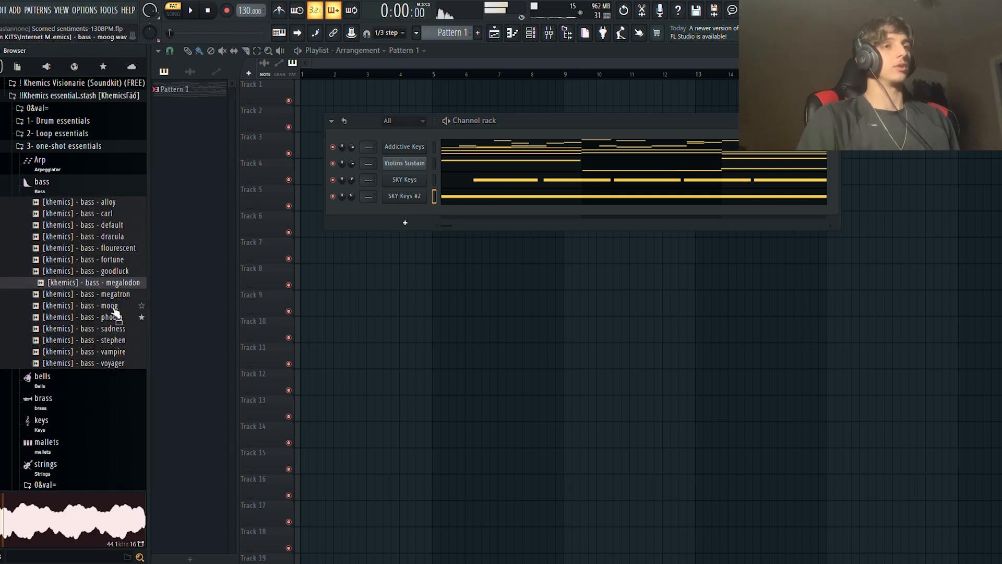
left_click(109, 306)
left_click(106, 285)
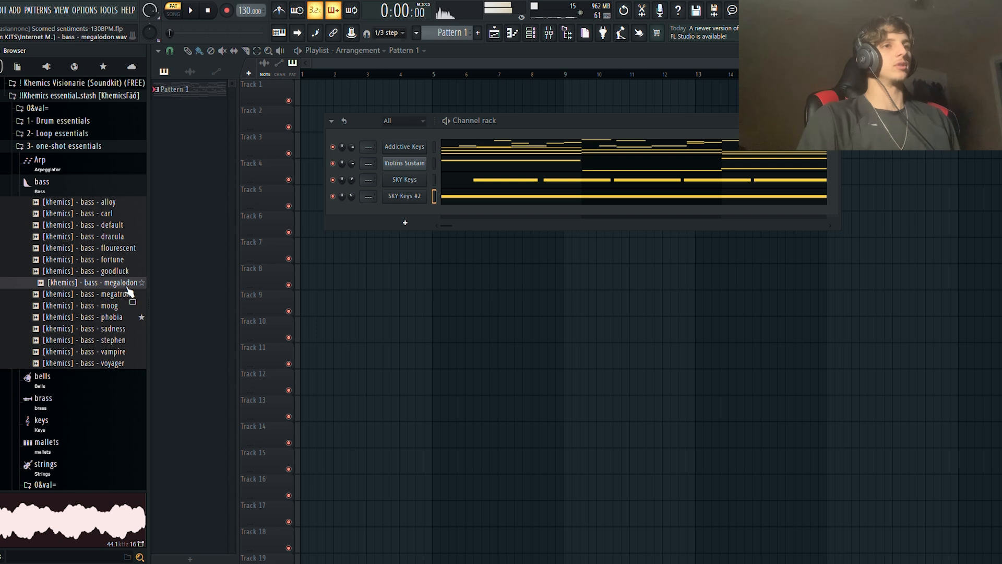
left_click(125, 229)
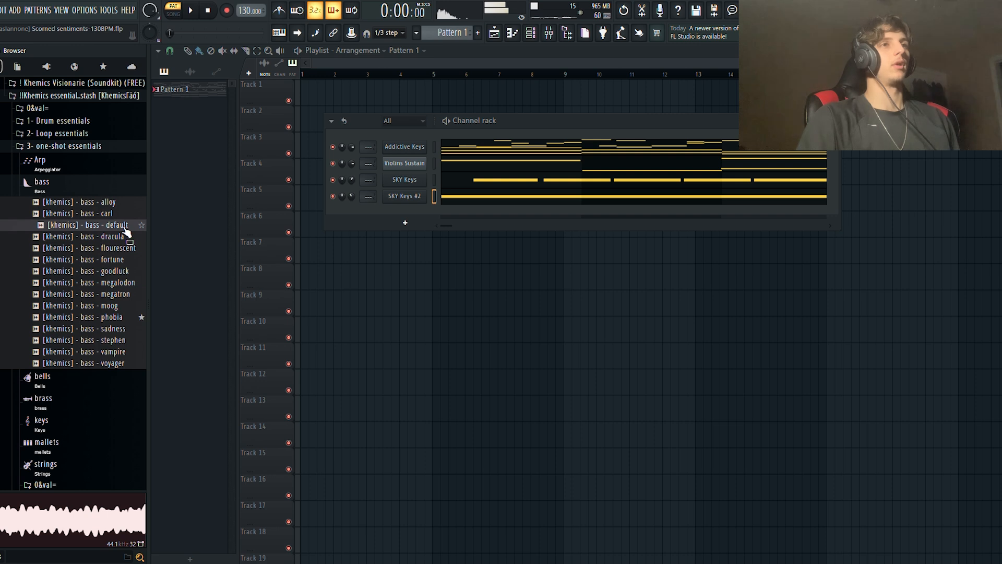
- Add the "[khemics] - bass - default" sample as a new channel in the channel rack
scroll(105, 261, "up", 2)
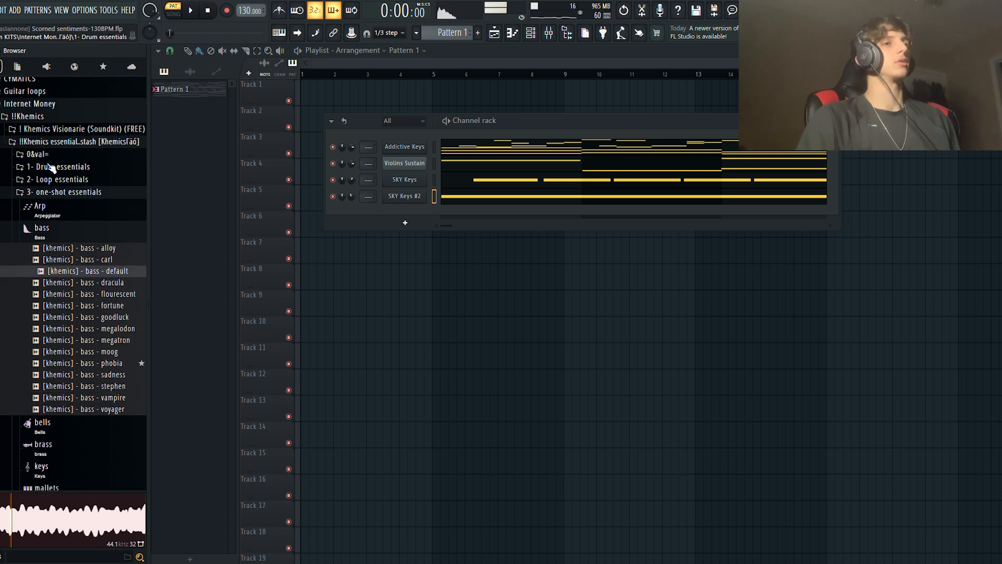
left_click_drag(96, 270, 383, 213)
scroll(68, 234, "down", 4)
scroll(78, 157, "up", 3)
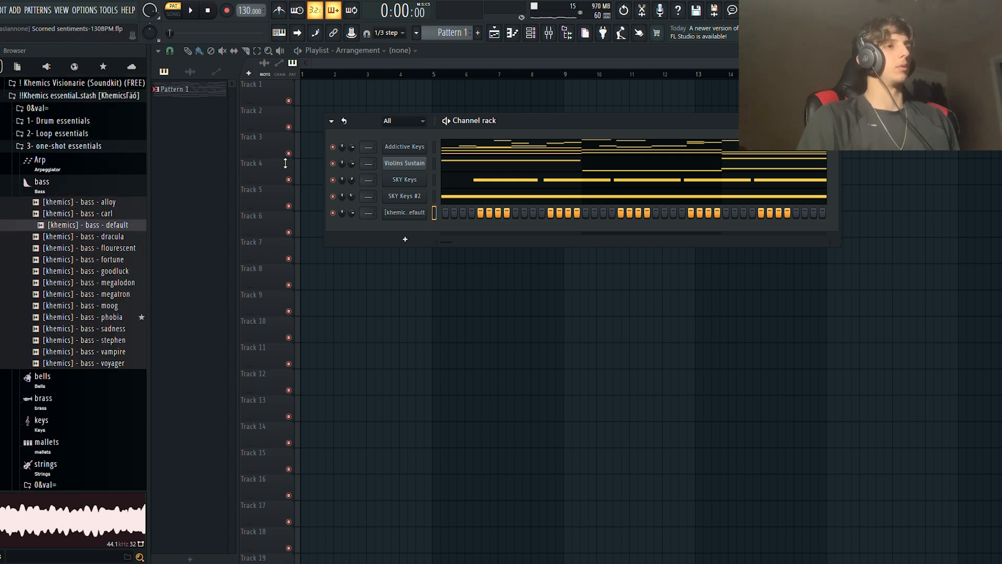
- Copy the Violins Sustain notes into the piano roll of the "[khemics] - bass - default" channel
key("F7")
left_click(532, 37)
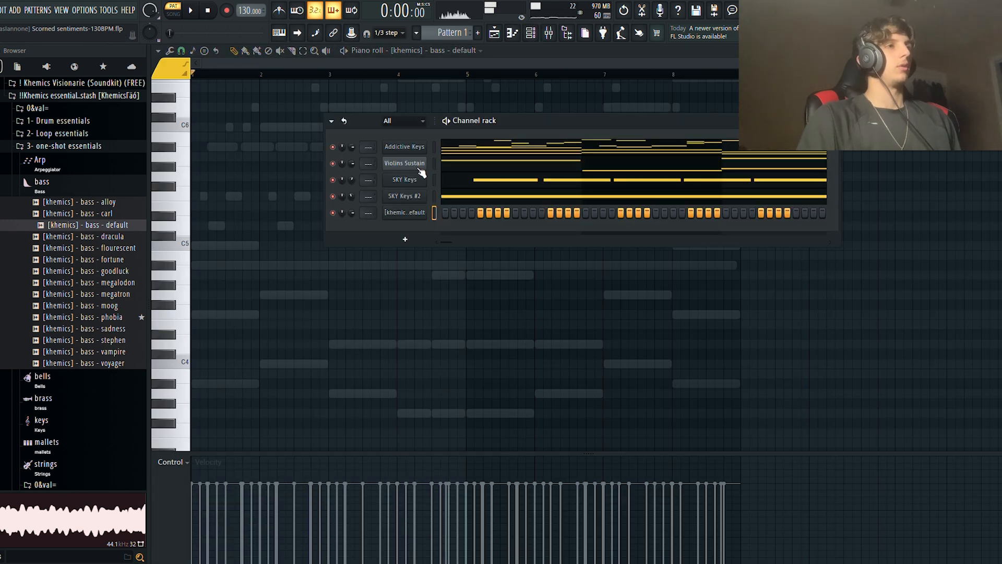
left_click(482, 152)
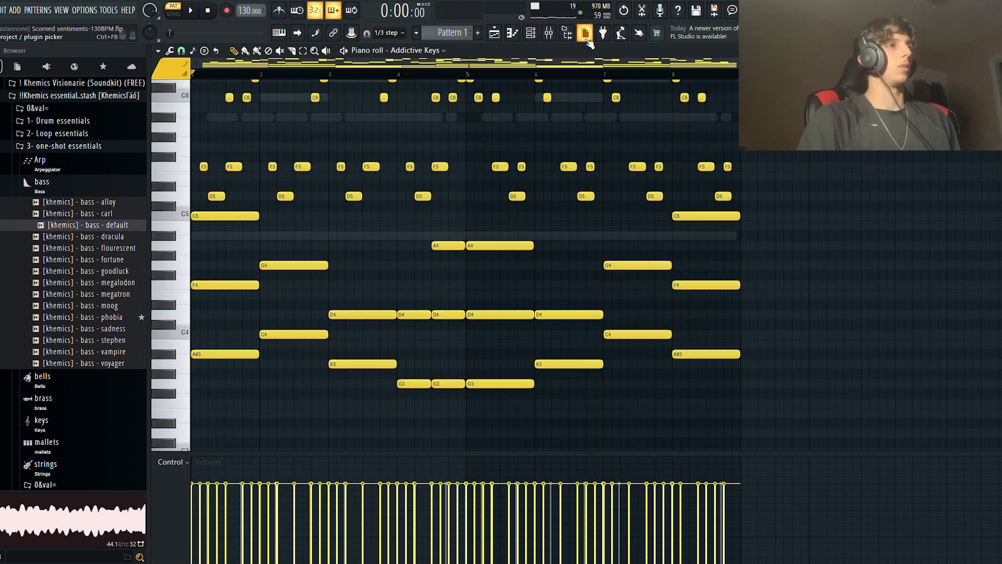
left_click(532, 35)
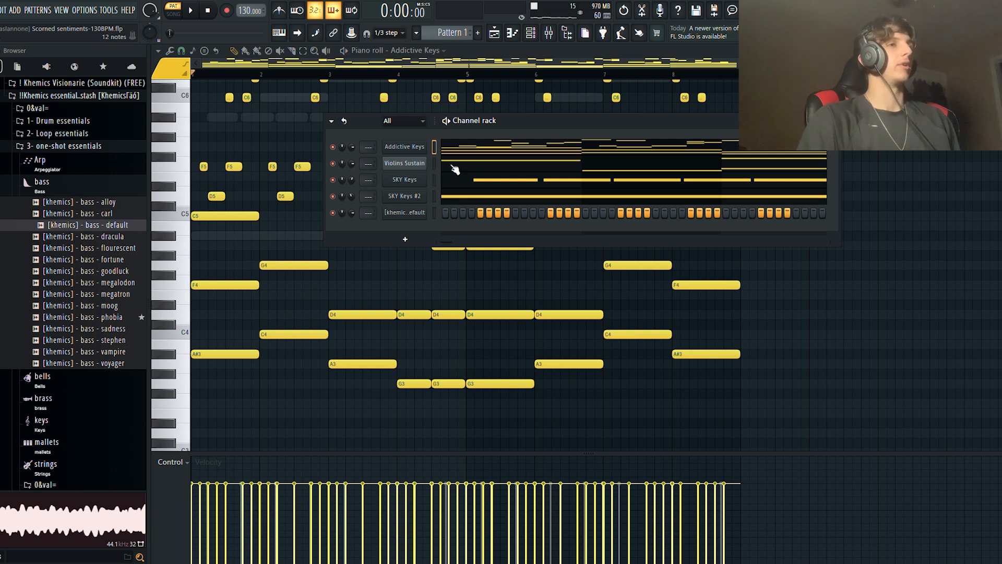
left_click(469, 166)
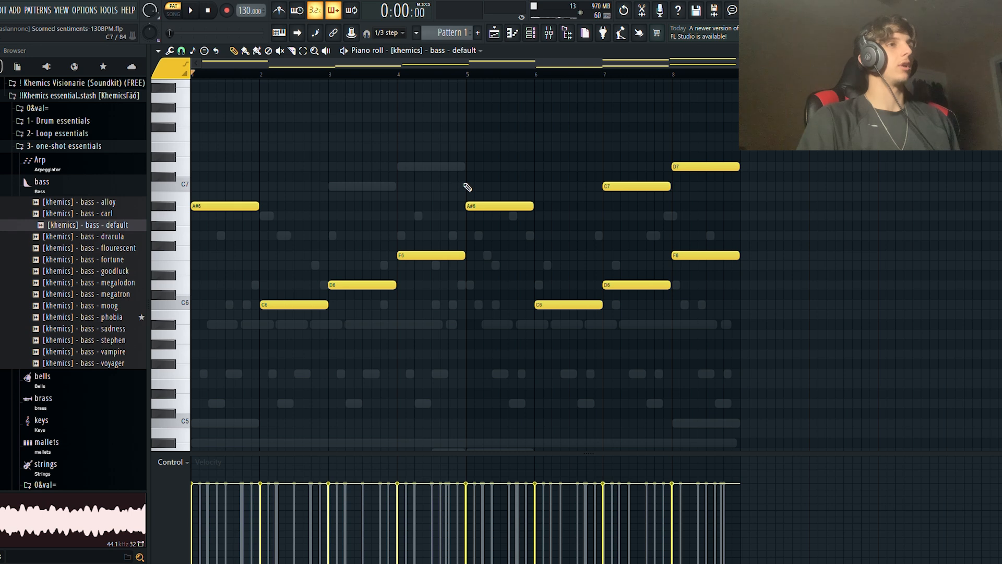
- Lower the bass notes one octave and delete the bar 6 note and the lower notes in bars 7 and 8
scroll(425, 78, "up", 2)
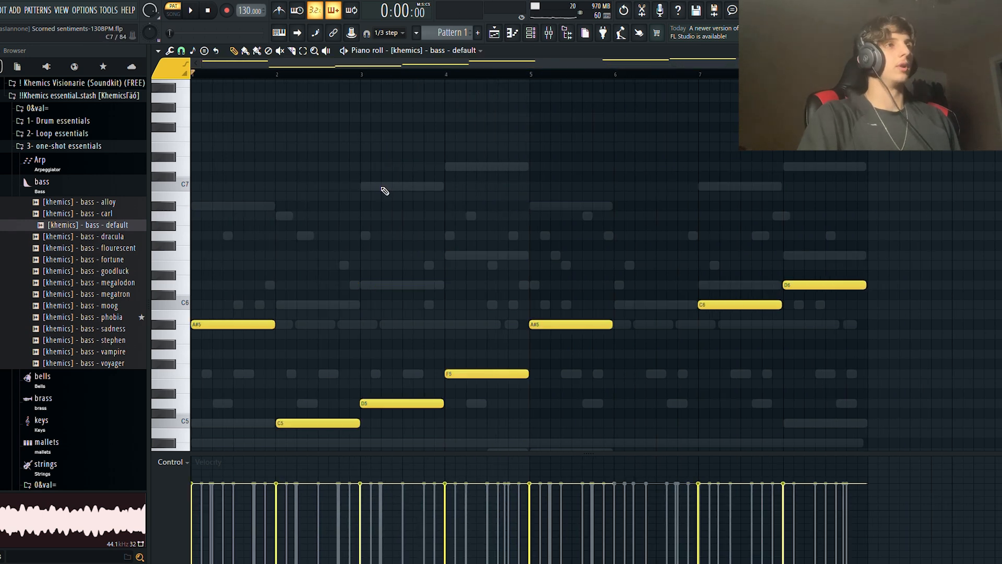
scroll(385, 191, "down", 1)
scroll(340, 73, "up", 2)
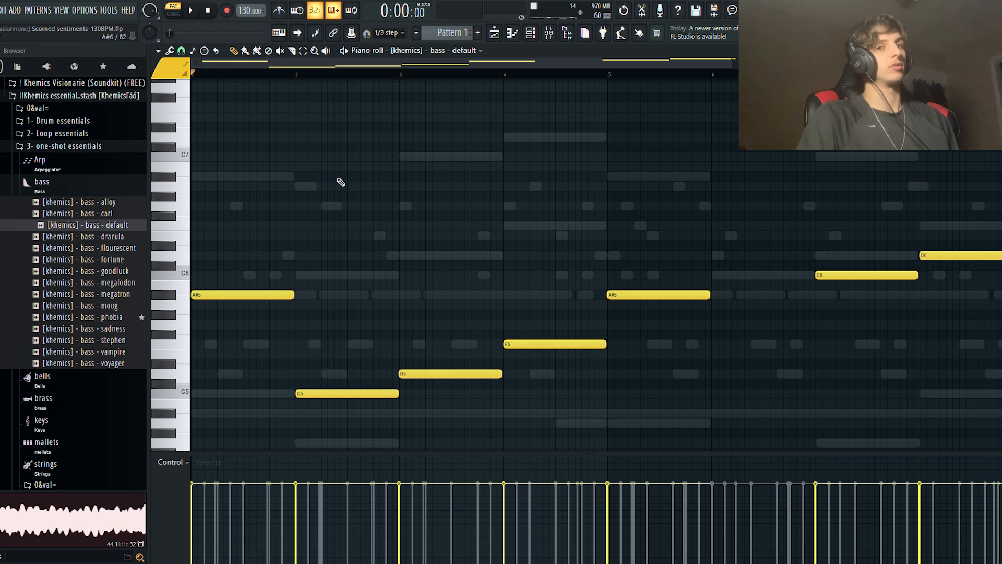
scroll(287, 134, "down", 2)
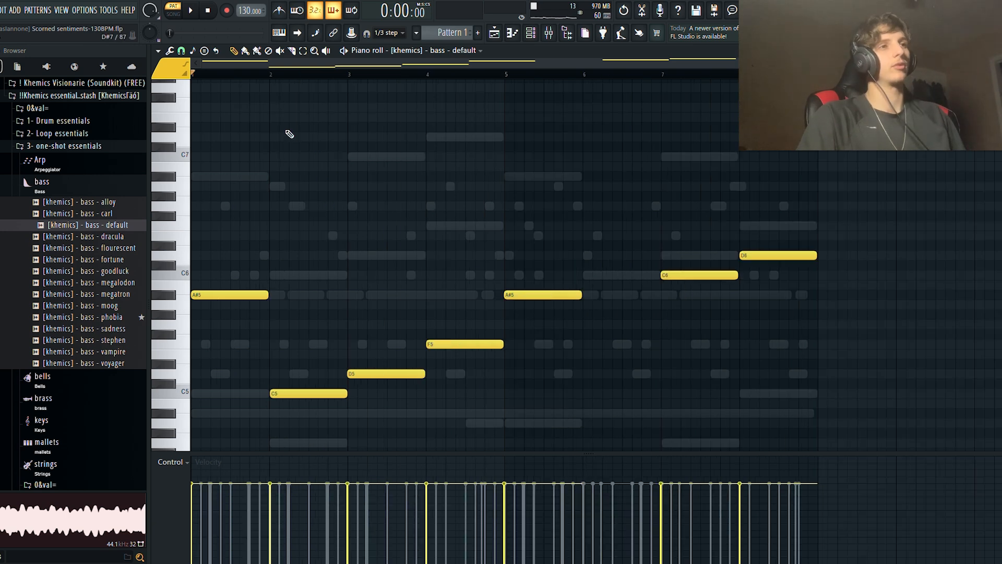
key("space")
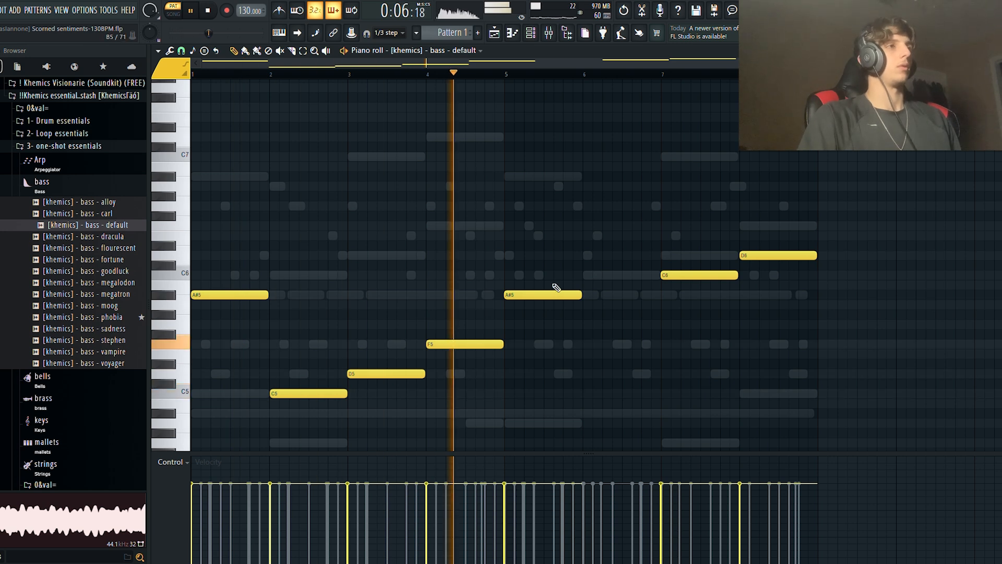
key("space")
left_click(534, 34)
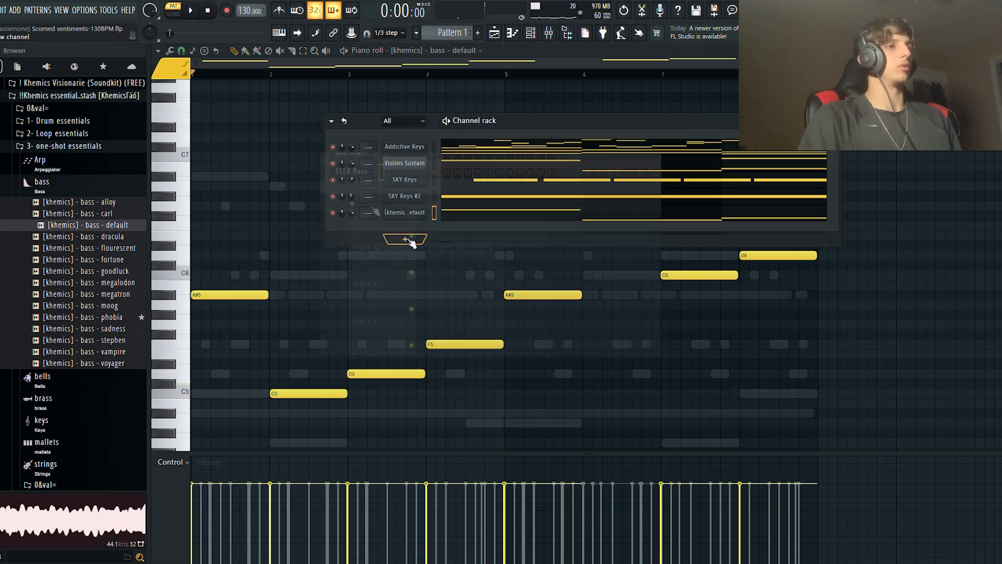
right_click(365, 177)
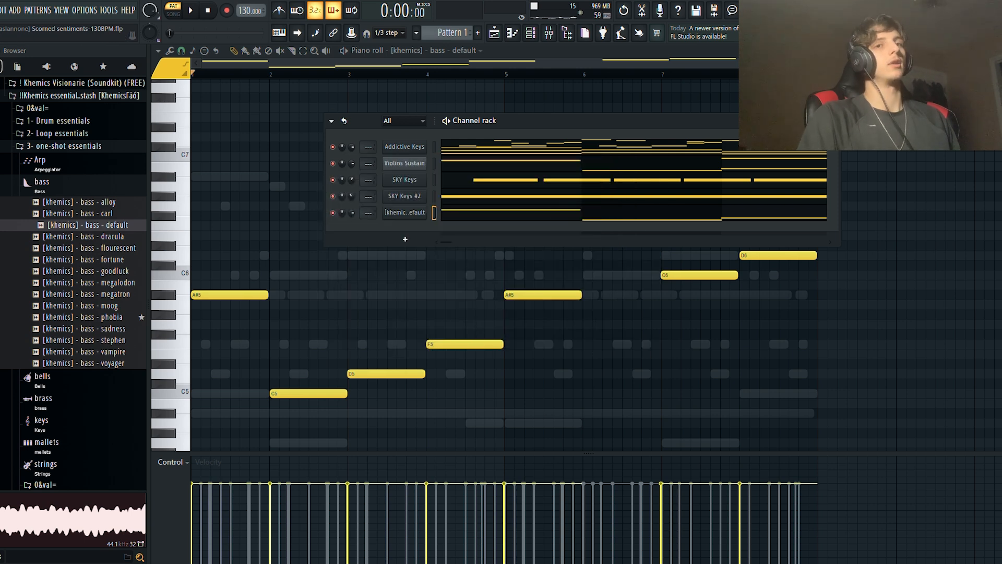
left_click(831, 122)
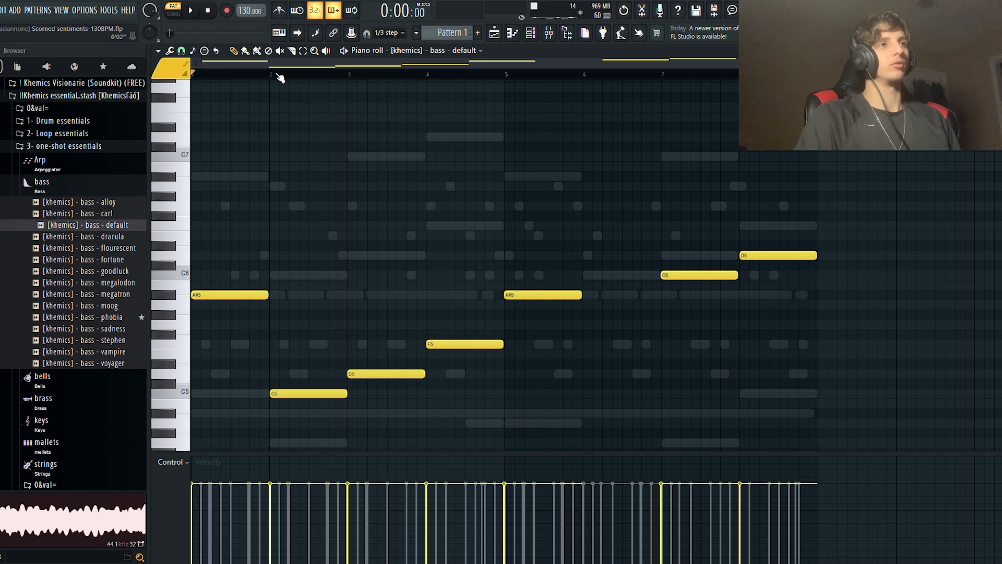
- Delete the bass notes in bars 5, 7 and 8 while the pattern plays
scroll(275, 76, "up", 4)
scroll(206, 93, "down", 4)
scroll(255, 156, "down", 4)
key("space")
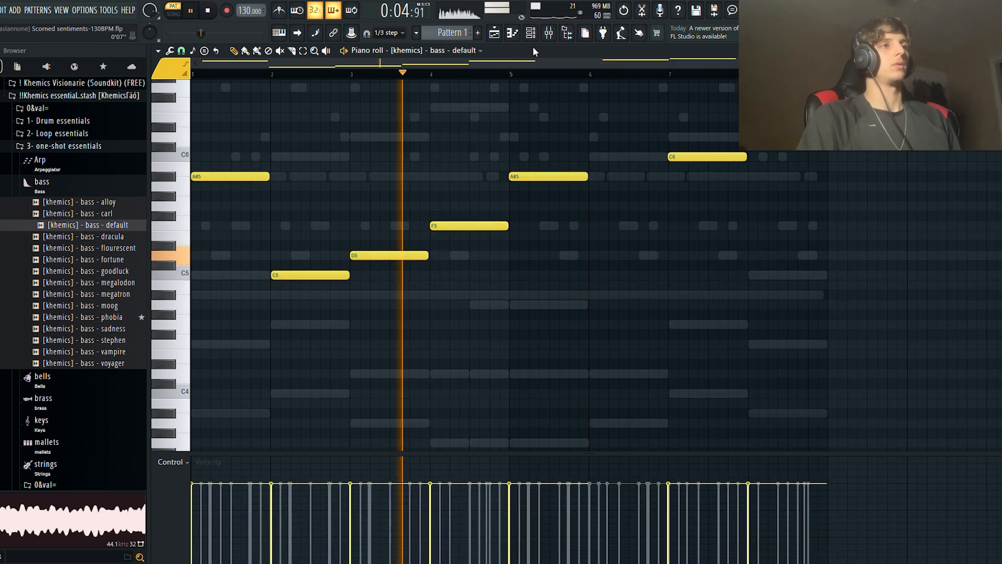
right_click(559, 176)
right_click(741, 156)
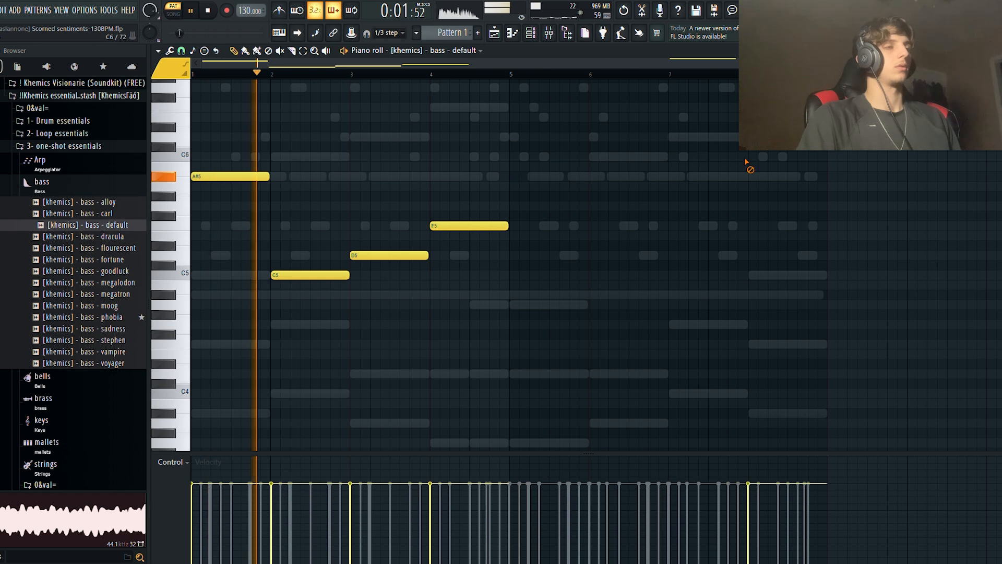
scroll(344, 151, "down", 3)
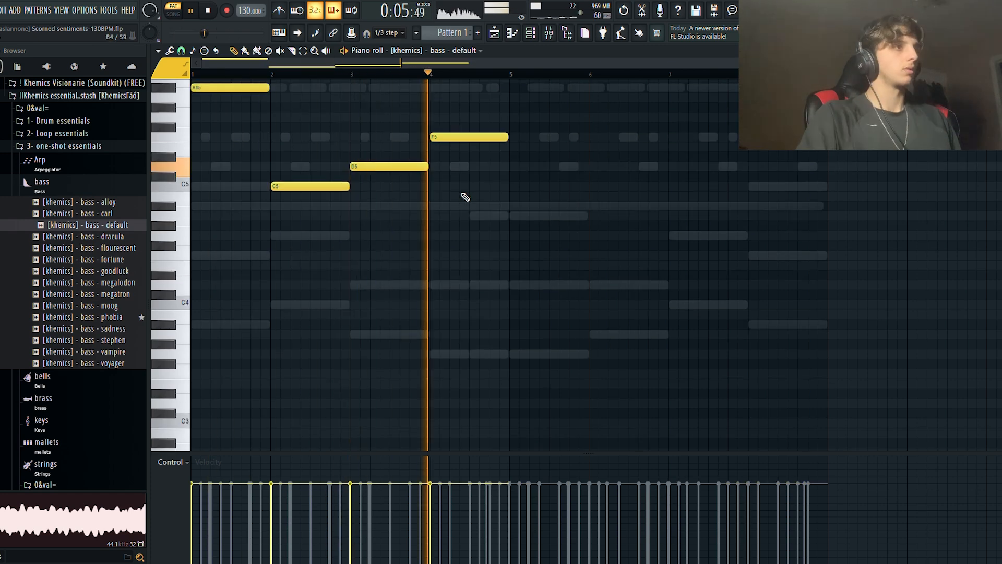
- Stop playback and delete the four remaining bass notes in bars 1 to 4, emptying the bass channel
key("space")
scroll(469, 141, "up", 2)
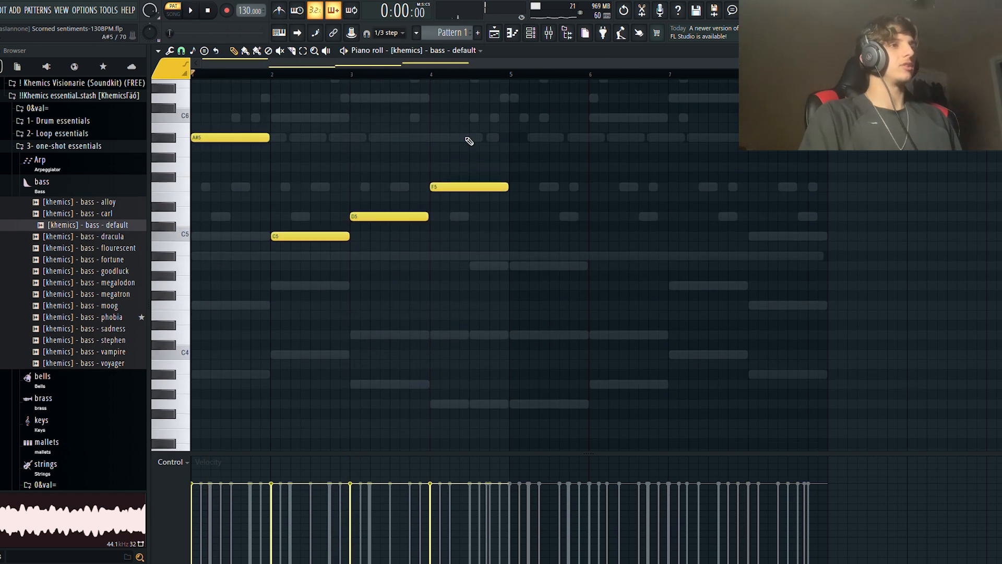
scroll(469, 141, "up", 1)
right_click(484, 198)
right_click(389, 226)
right_click(334, 245)
right_click(251, 147)
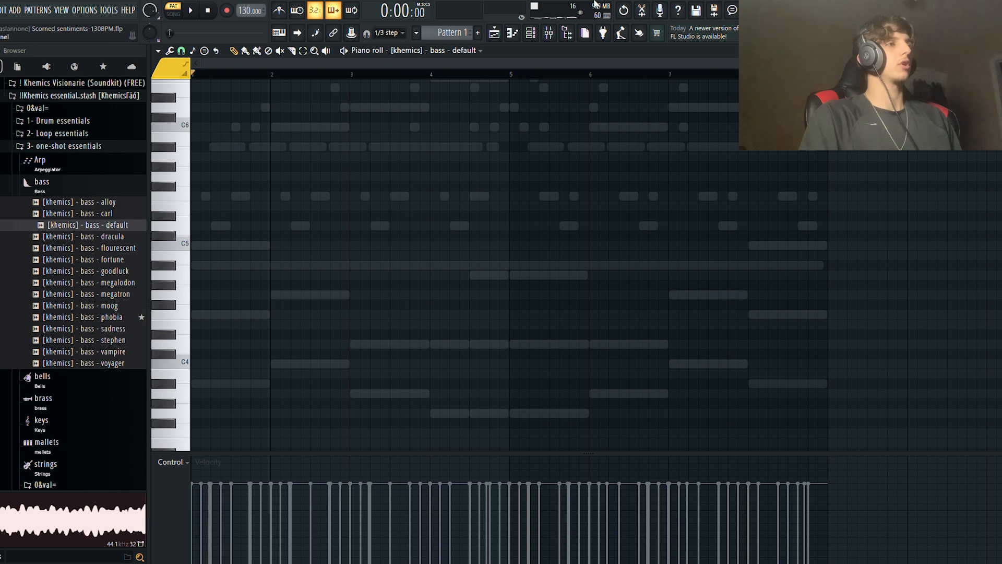
- Copy the Addictive Keys notes into the "[khemics] - bass - default" channel and show them in the piano roll
left_click(549, 32)
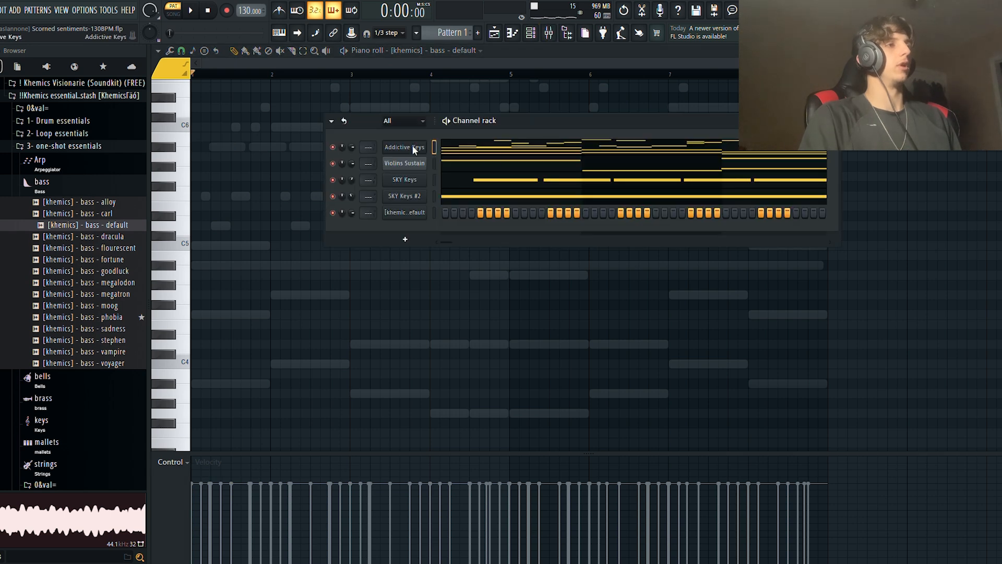
key("ctrl+v")
left_click(516, 214)
left_click(464, 202)
scroll(466, 157, "down", 3)
scroll(466, 131, "up", 4)
scroll(466, 126, "down", 1)
key("F6")
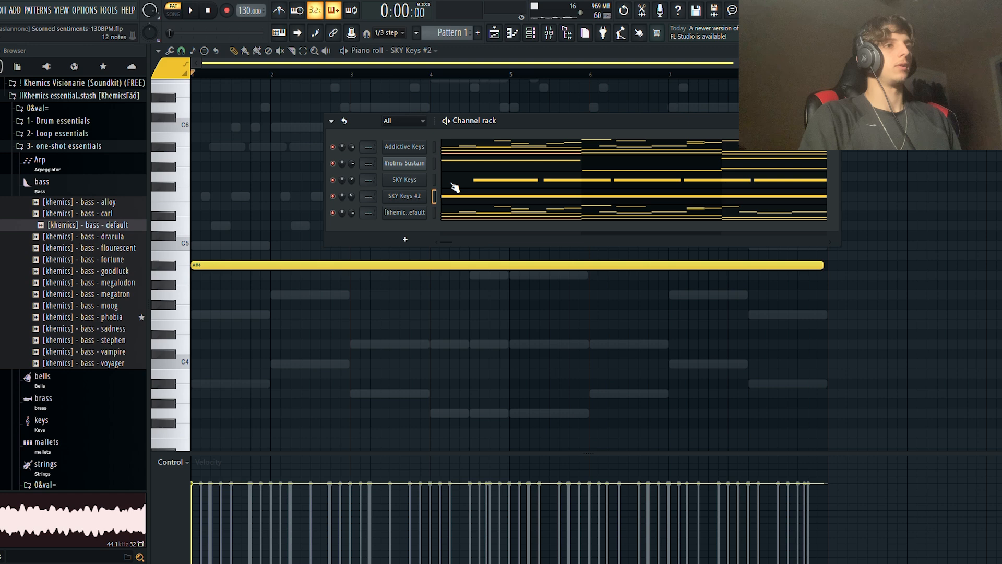
left_click(463, 217)
- Delete the F4 note in bar 1, G4 in bar 2, the D4 notes in bars 3 and 4, and the second G3 in bar 4
right_click(263, 226)
right_click(313, 206)
right_click(386, 255)
right_click(443, 256)
right_click(488, 256)
right_click(489, 325)
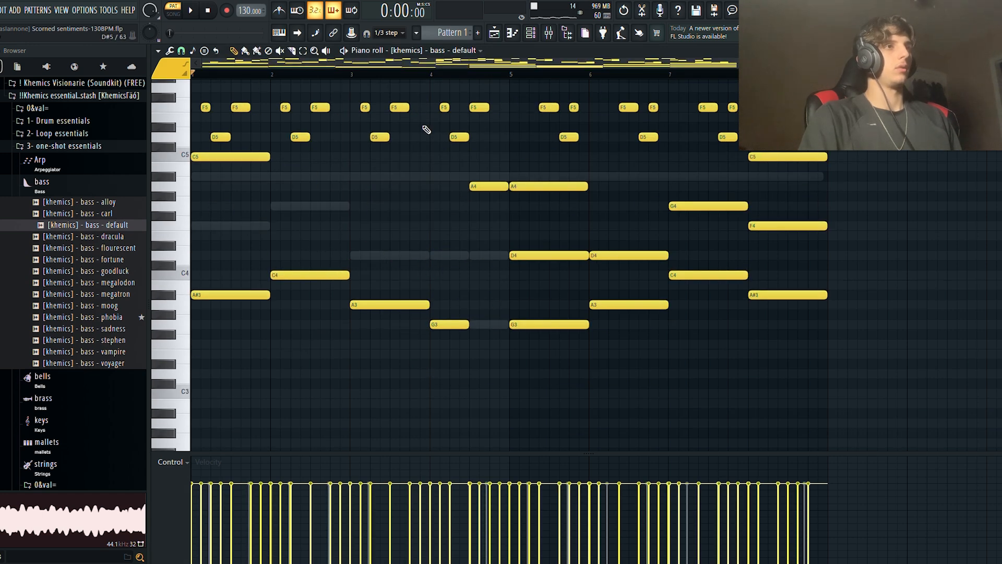
- Select all bass channel notes from G4 upward across the eight bars and delete them
scroll(426, 130, "up", 1)
scroll(373, 121, "down", 1, "ctrl")
scroll(555, 161, "up", 6)
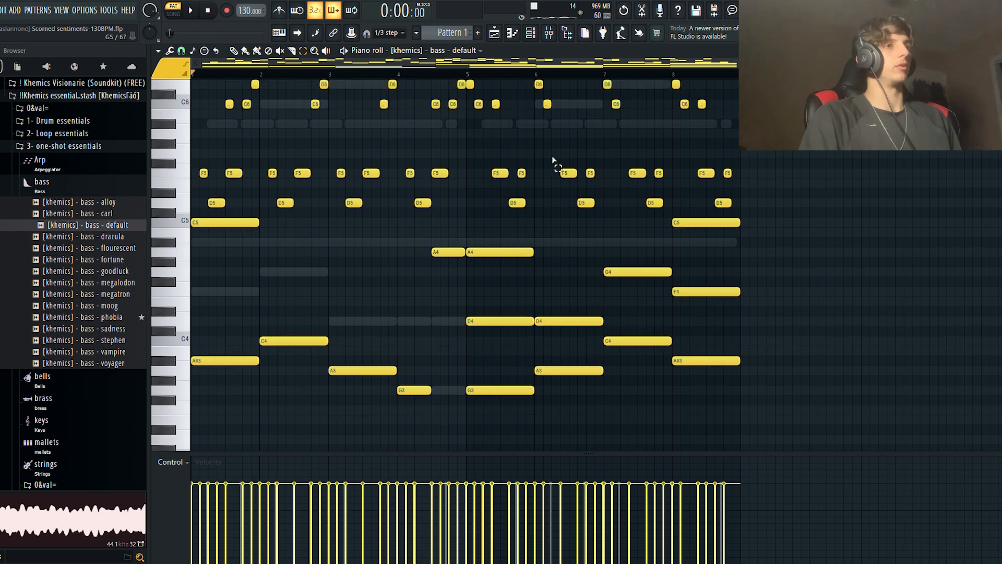
left_click_drag(193, 134, 936, 417)
scroll(935, 416, "down", 3)
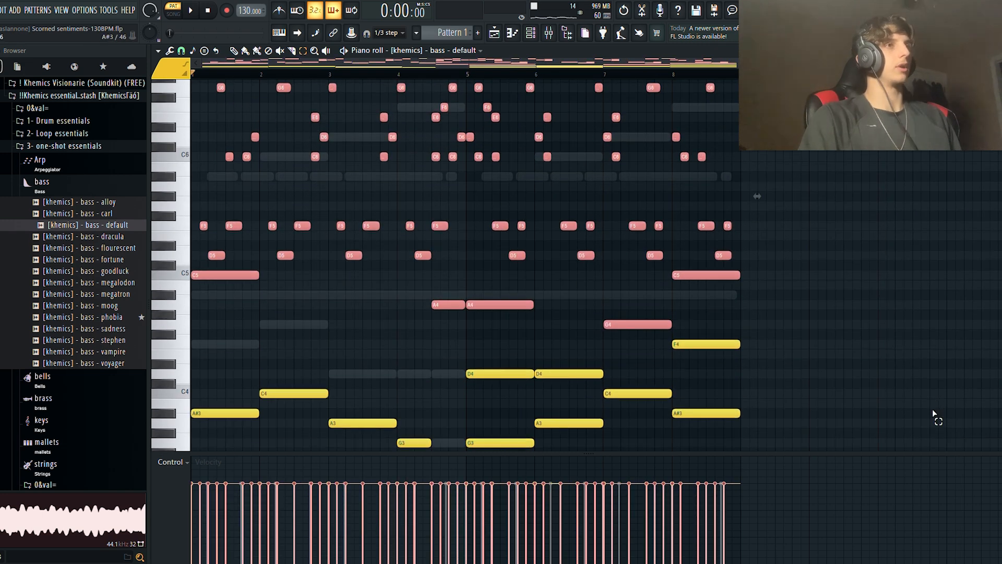
key("Delete")
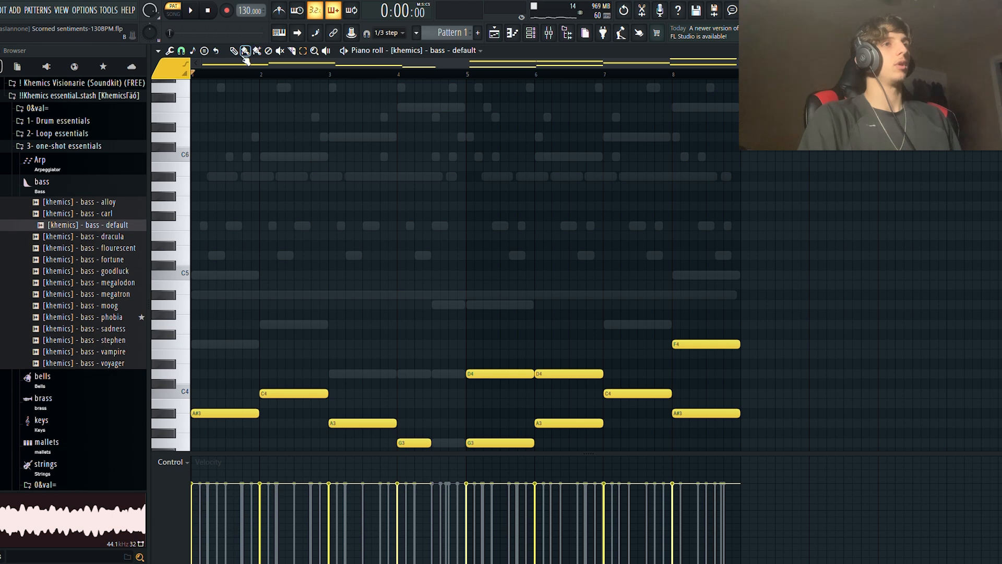
- Examine the available scales in the piano roll's scale highlighting options
left_click(158, 51)
mouse_move(243, 157)
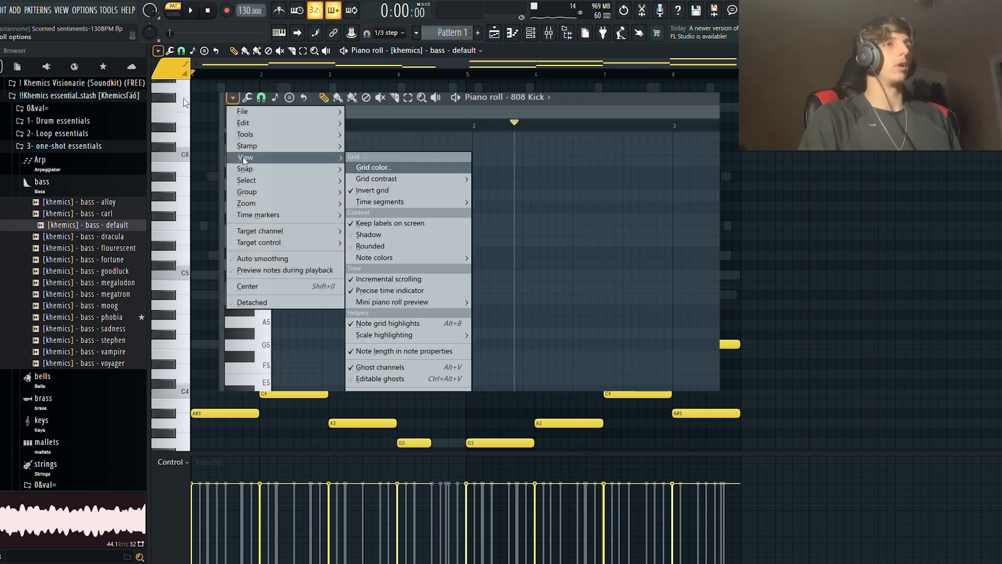
mouse_move(397, 335)
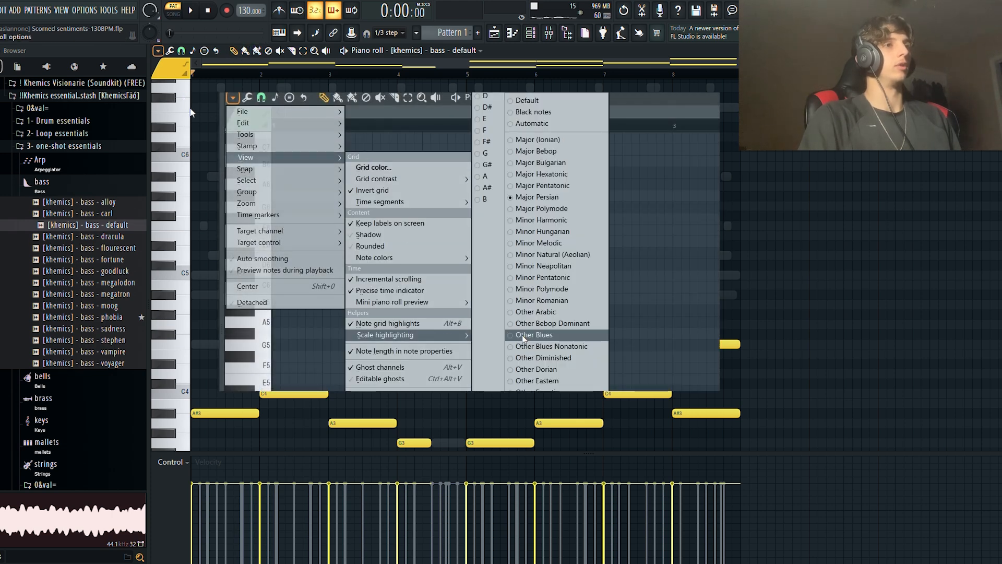
left_click(538, 218)
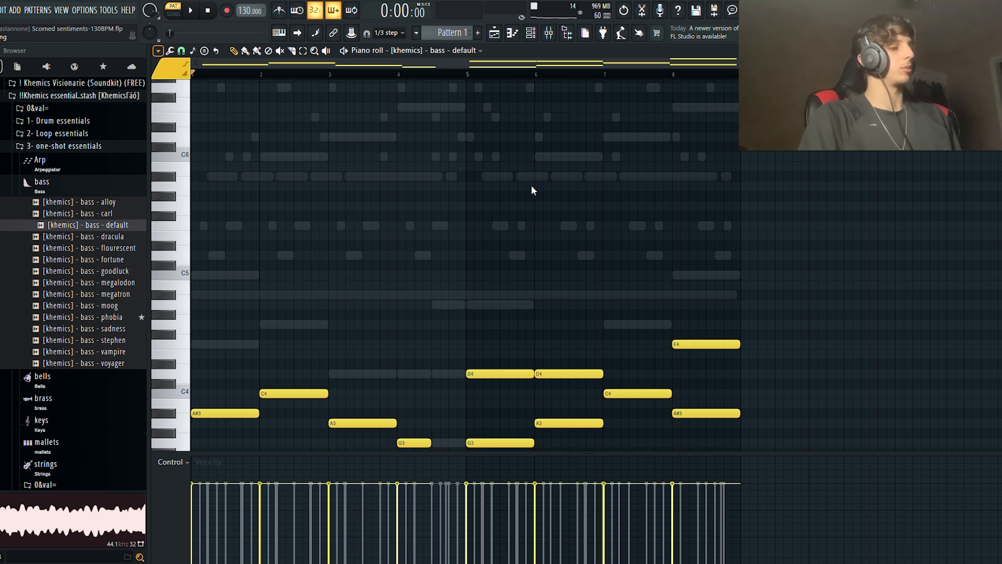
- Delete the D4 notes in bars 5 and 6 and the F4 note in bar 8, and briefly play the bass line
scroll(531, 190, "down", 2)
scroll(516, 385, "down", 1)
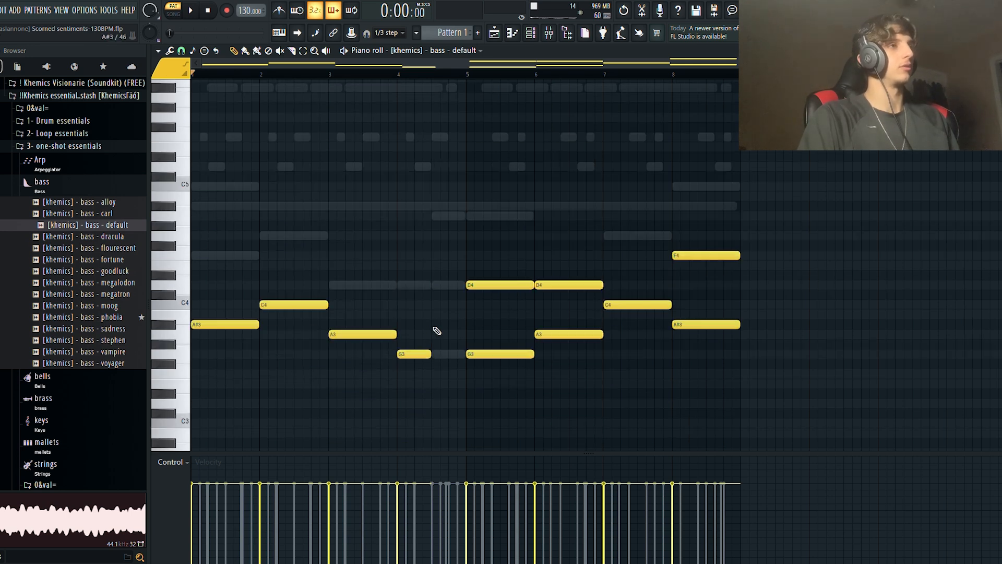
right_click(500, 285)
right_click(569, 285)
right_click(706, 255)
key("space")
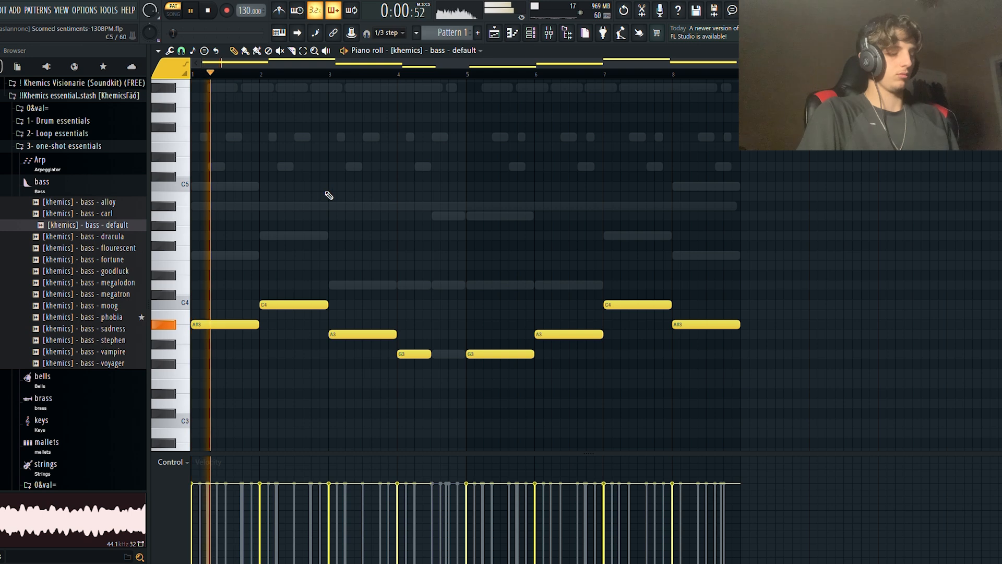
key("space")
- Raise all bass notes one octave so the line starts on A#4, and listen to the pattern
key("ctrl+Up")
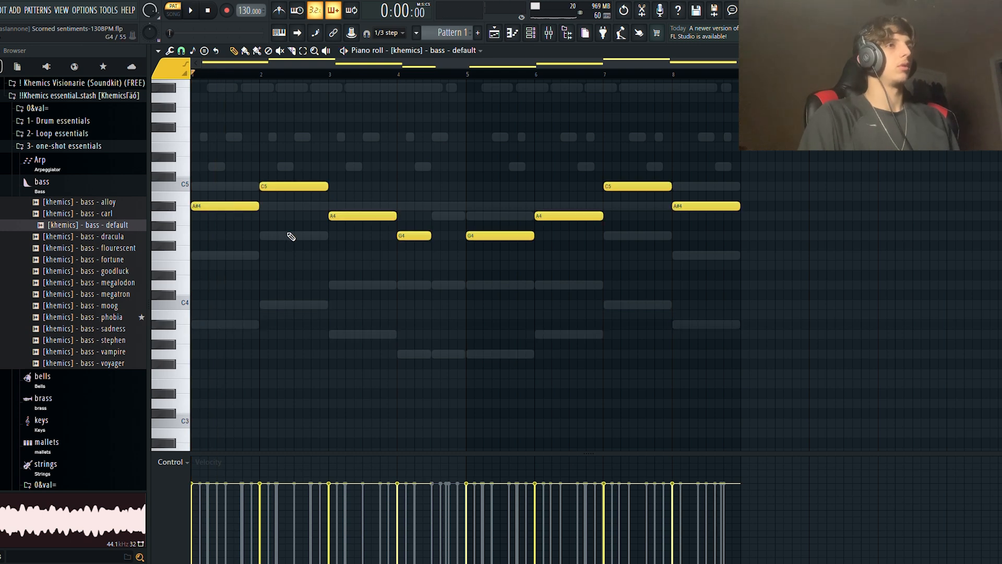
scroll(288, 234, "up", 6)
scroll(264, 84, "down", 3)
scroll(210, 68, "up", 1)
key("space")
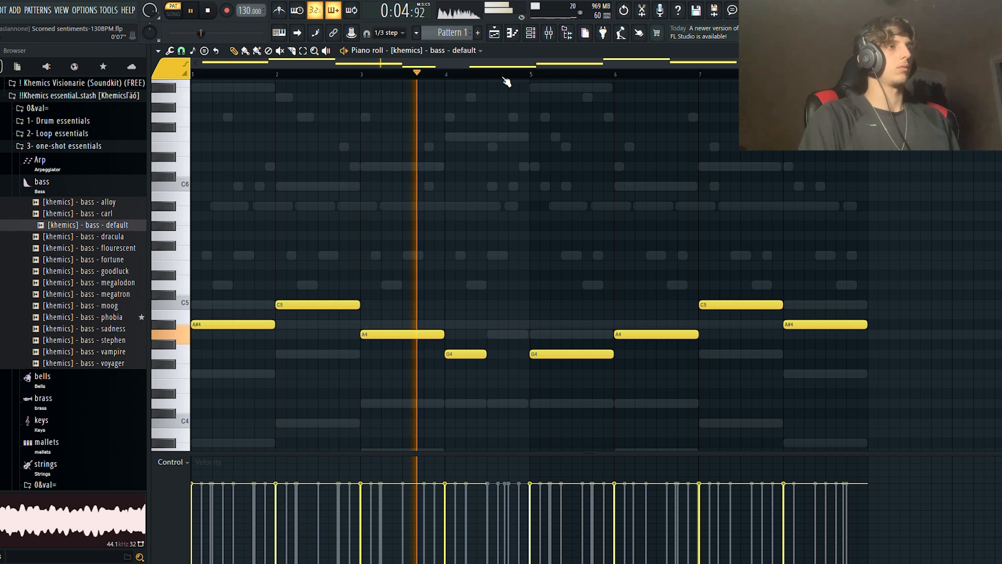
key("space")
- Raise the whole bass line another octave so it starts on A#5, and play it back
key("F6")
key("F6")
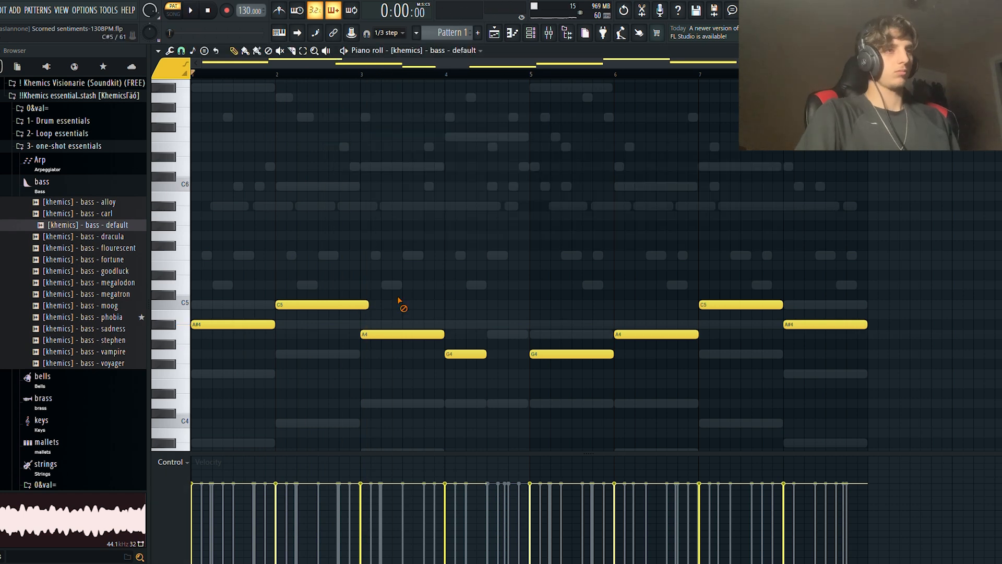
key("ctrl+Up")
key("space")
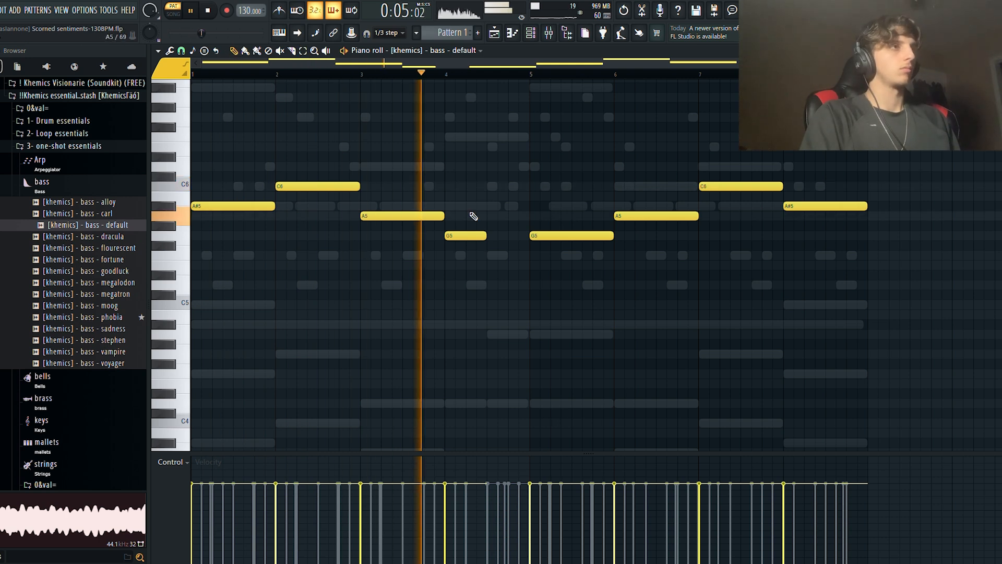
scroll(496, 80, "down", 1)
key("space")
- Delete the bass notes in bars 5 to 8, keeping only the first four bars
right_click(514, 236)
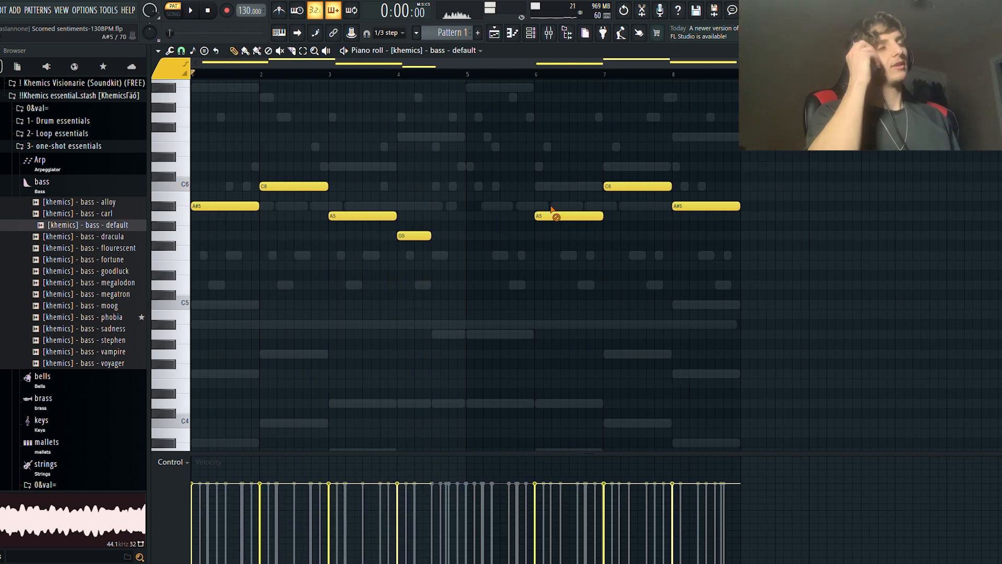
right_click(556, 216)
right_click(634, 187)
right_click(678, 207)
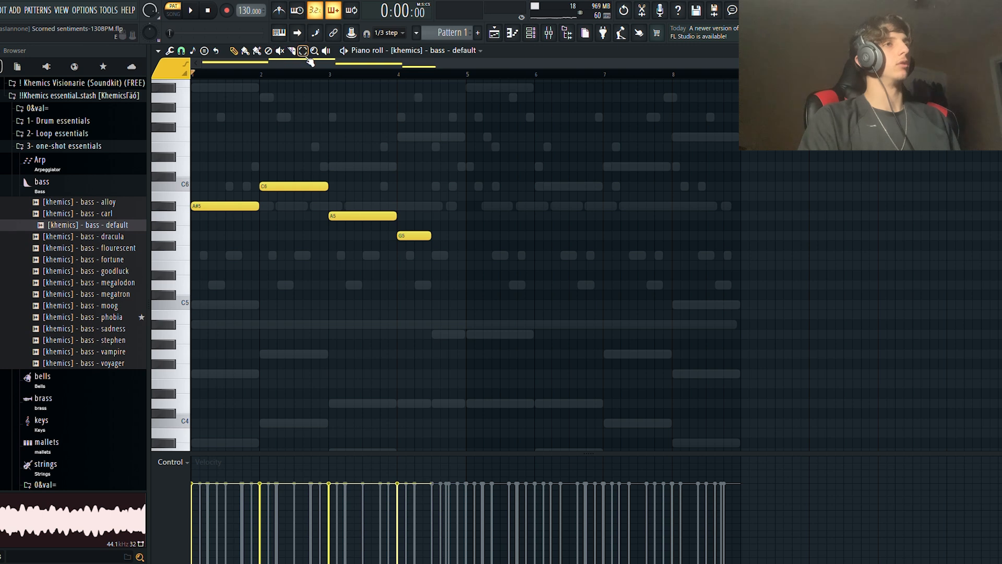
- Lengthen the G5 bass note in bar 4 to fill the whole bar
left_click(236, 51)
scroll(423, 78, "up", 4)
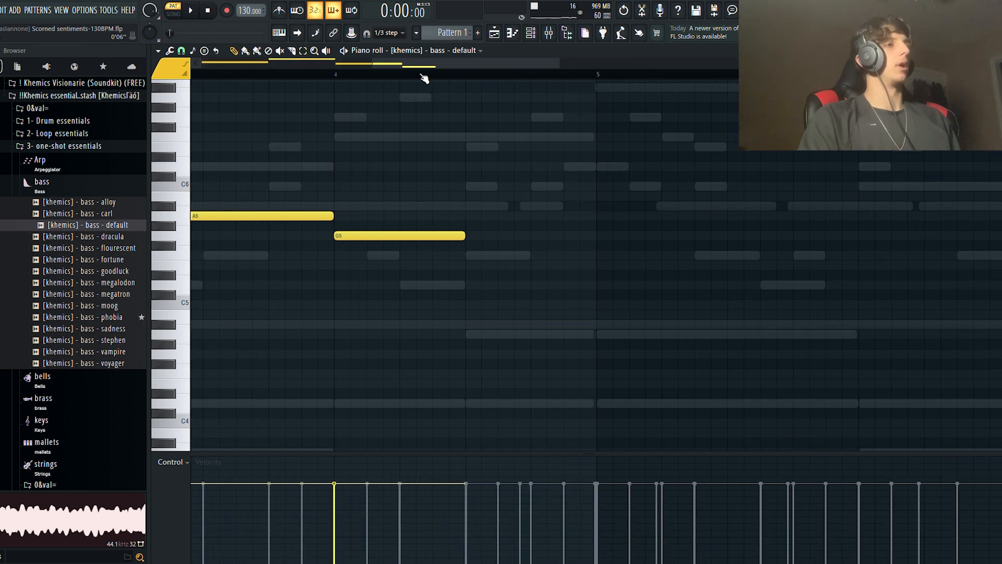
left_click_drag(509, 238, 755, 247)
scroll(640, 85, "down", 3)
scroll(631, 78, "down", 4)
scroll(580, 126, "up", 3)
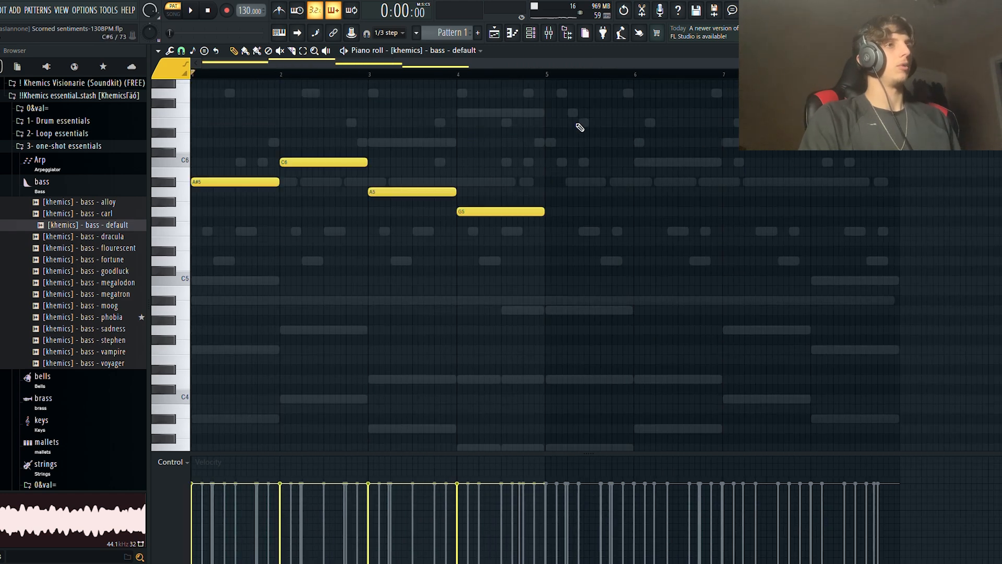
- Add a short G6 note near the middle of bar 1, above the A#5 bass note
scroll(580, 127, "up", 3)
scroll(246, 72, "up", 4)
left_click(263, 176)
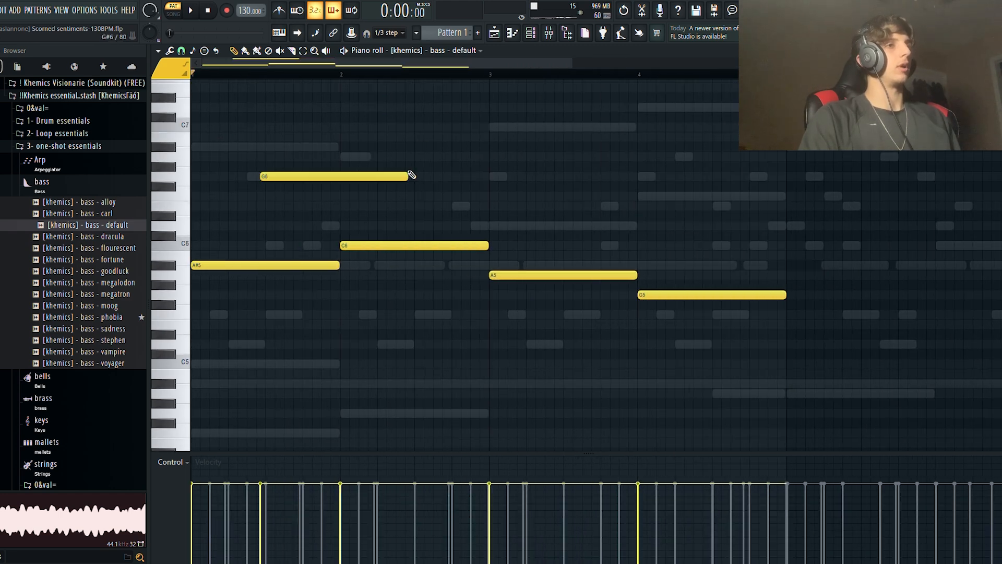
left_click_drag(412, 175, 300, 182)
left_click(276, 179)
left_click(277, 179)
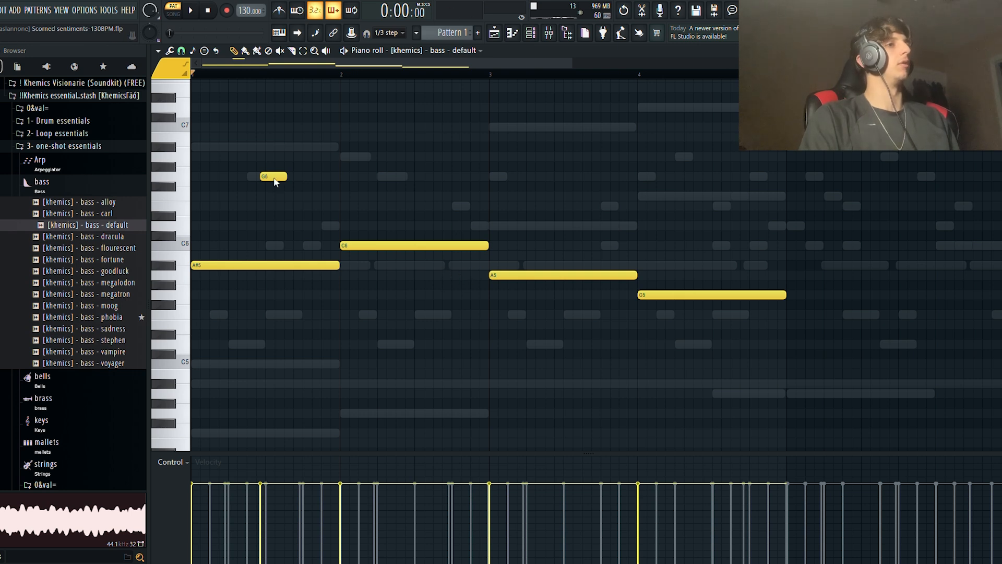
- Turn the G6 note into a slide note, lengthen it across most of bar 1, and play the pattern
double_click(349, 249)
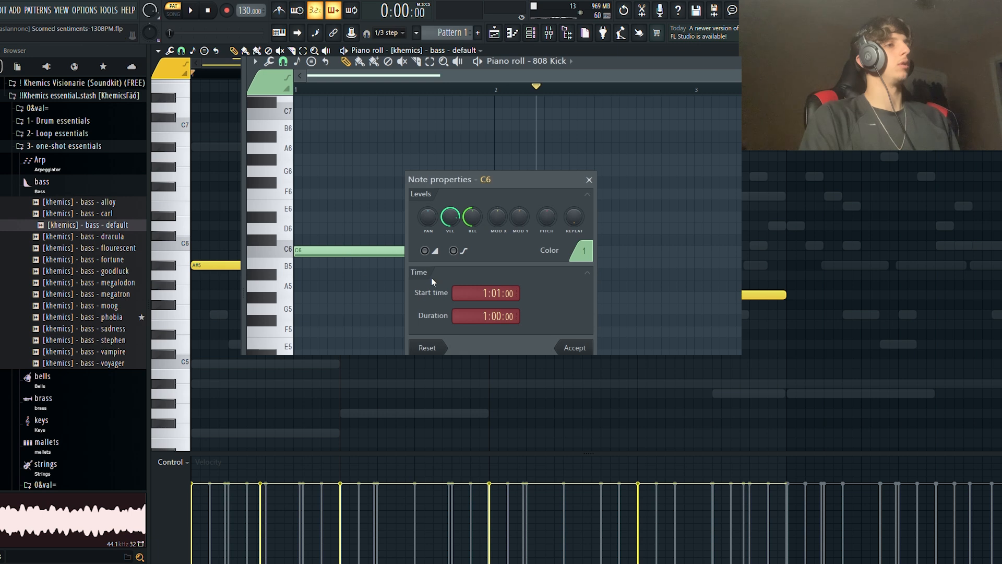
left_click(593, 350)
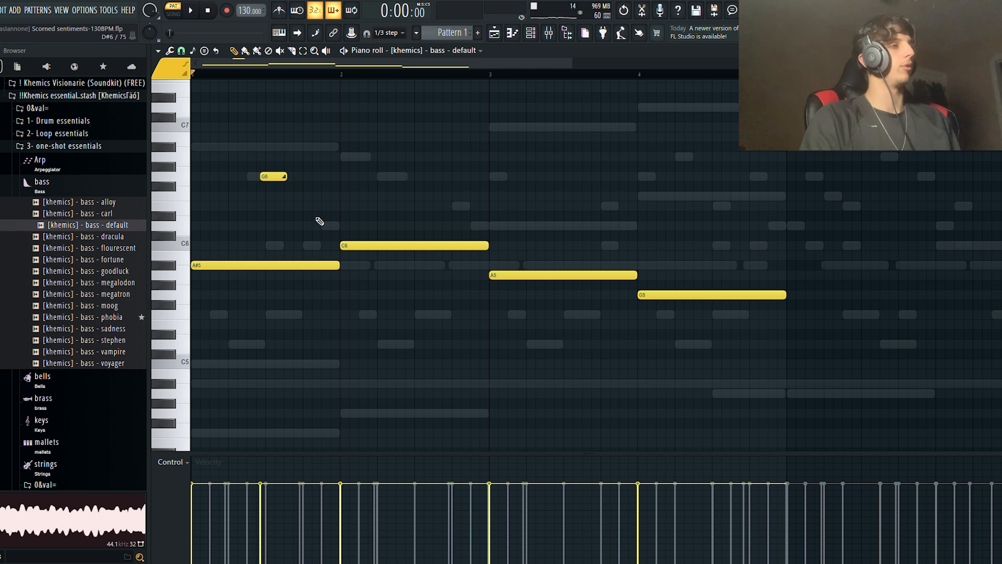
left_click_drag(285, 176, 320, 186)
key("space")
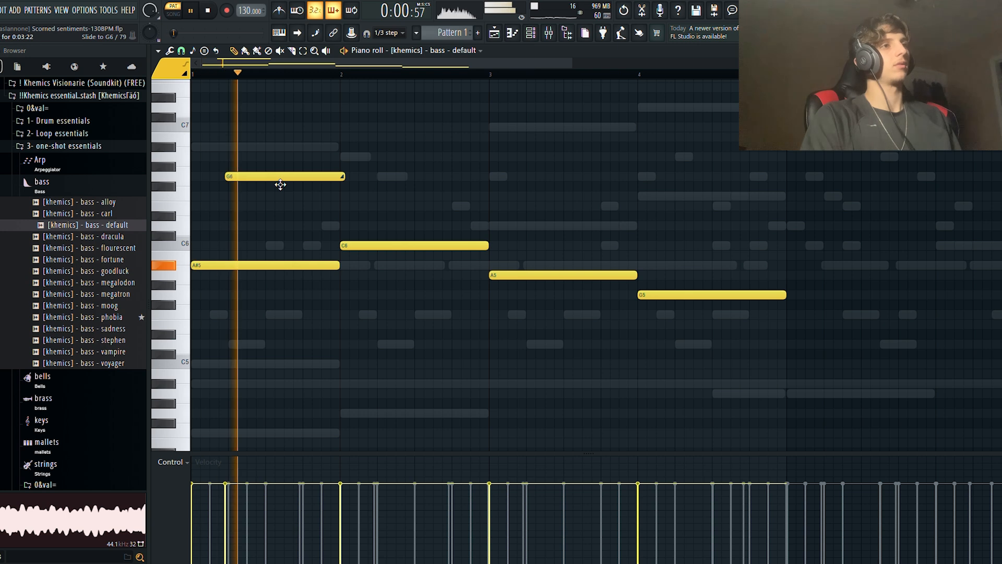
key("space")
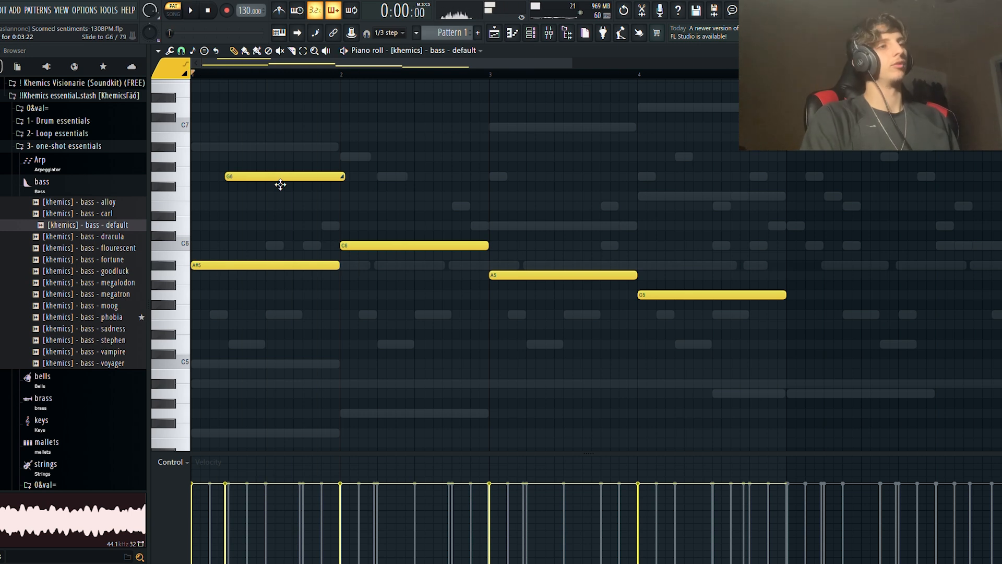
- Shorten the slide note in bar 1, raise it to A#6, and play the pattern
left_click_drag(345, 178, 264, 182)
scroll(282, 136, "up", 2)
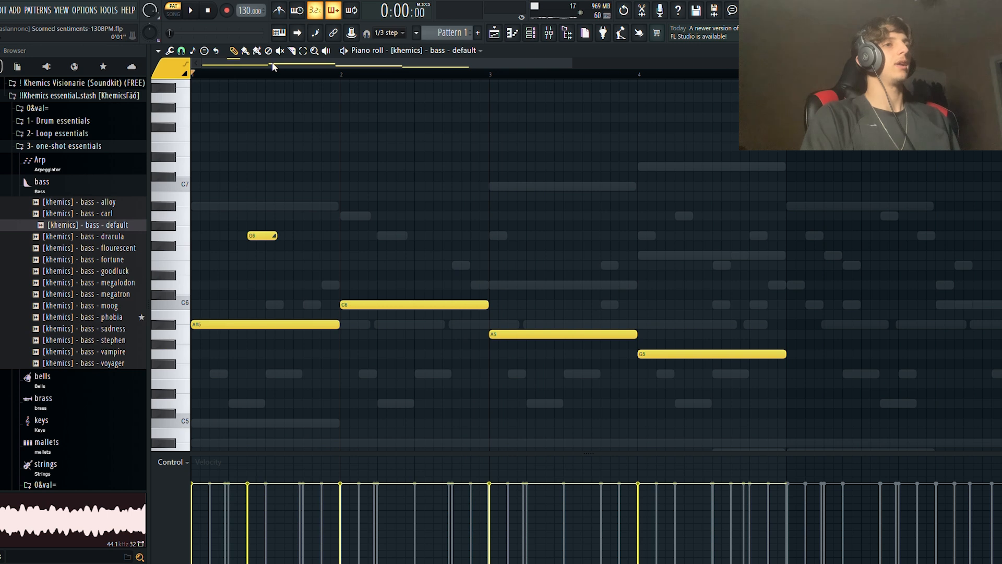
scroll(291, 405, "down", 1)
left_click(260, 208, "ctrl")
key("ctrl+Down")
key("ctrl+Up")
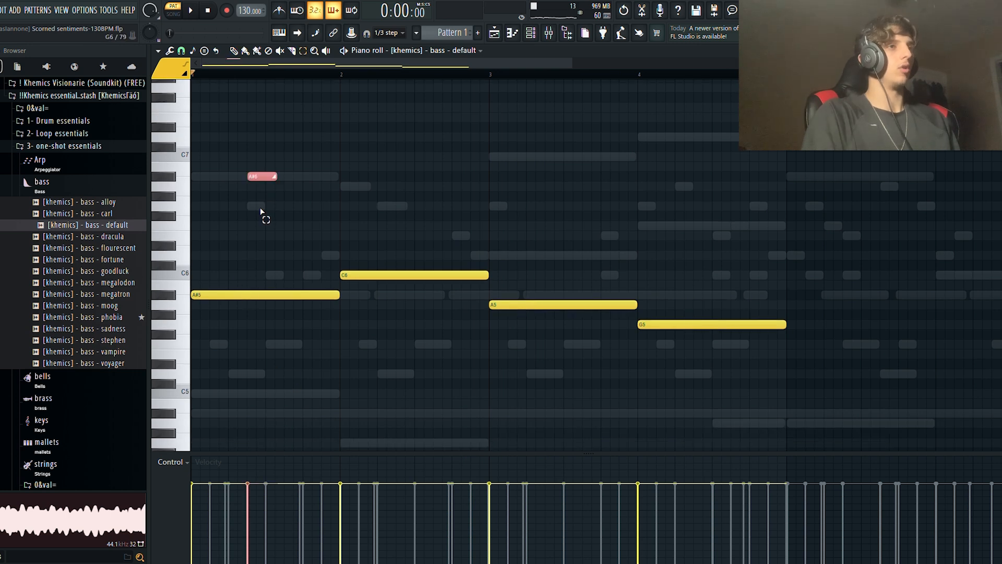
key("space")
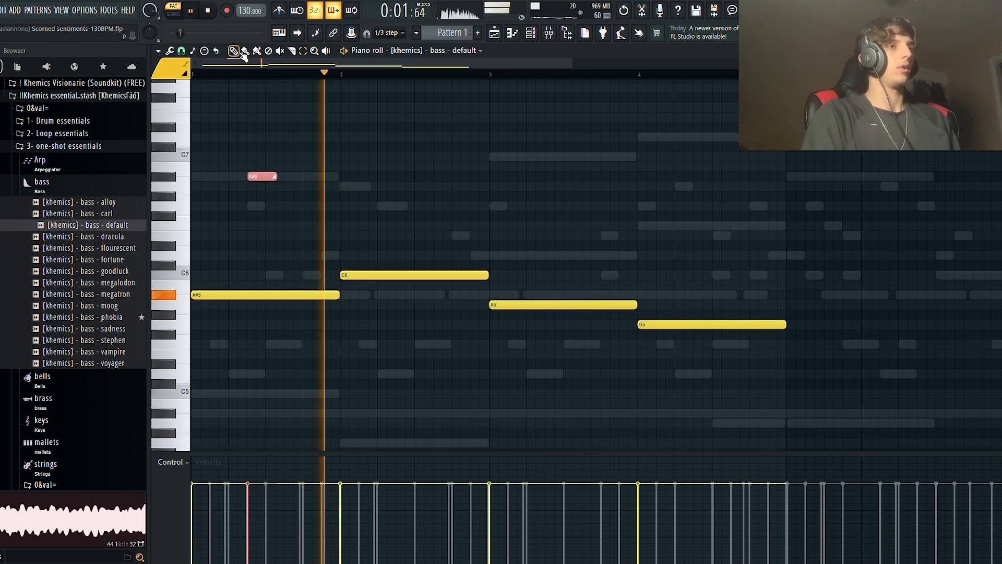
key("space")
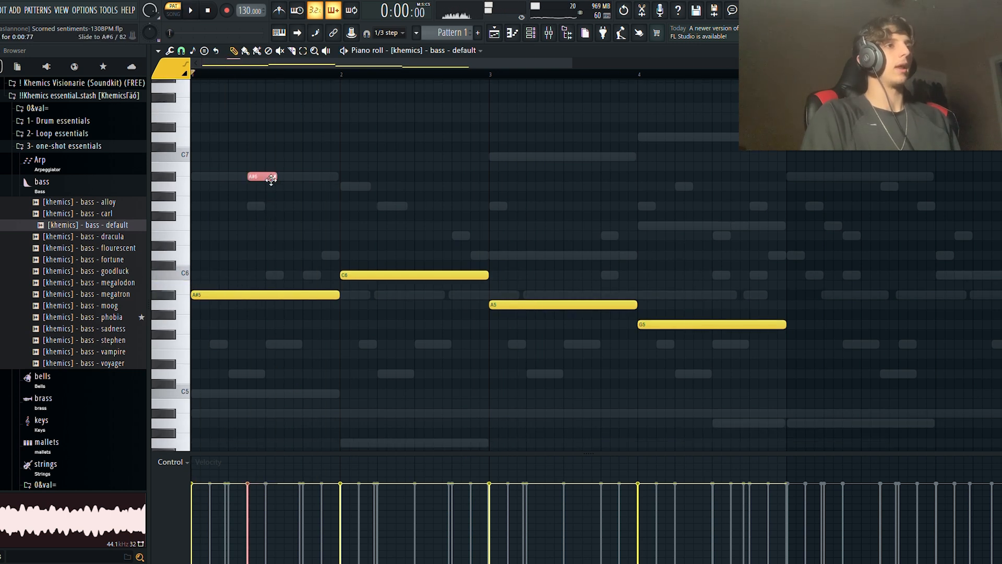
- Add short slide notes at C8 in bar 2 and at A7 in bar 3
left_click(412, 188)
left_click(398, 185)
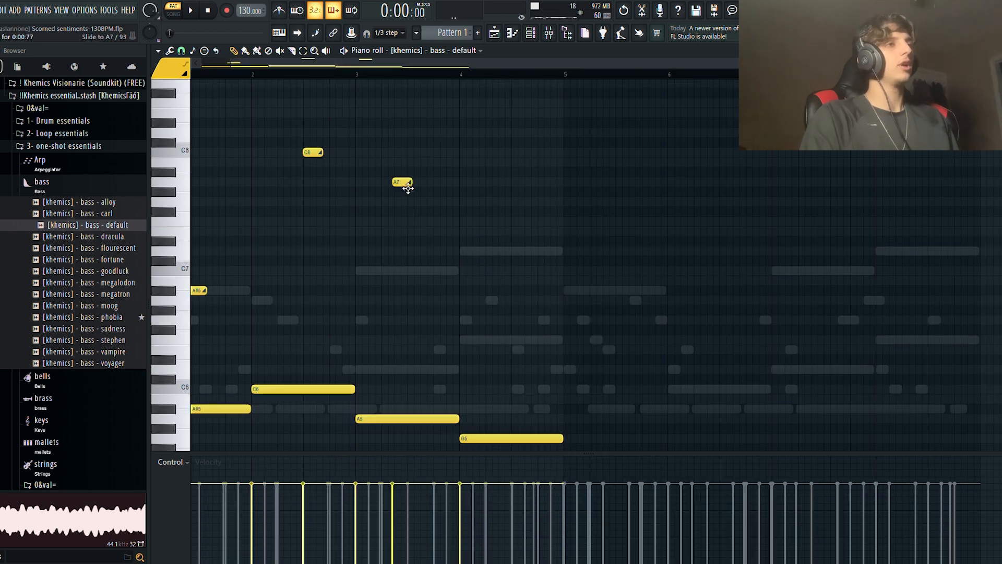
left_click_drag(355, 66, 204, 84)
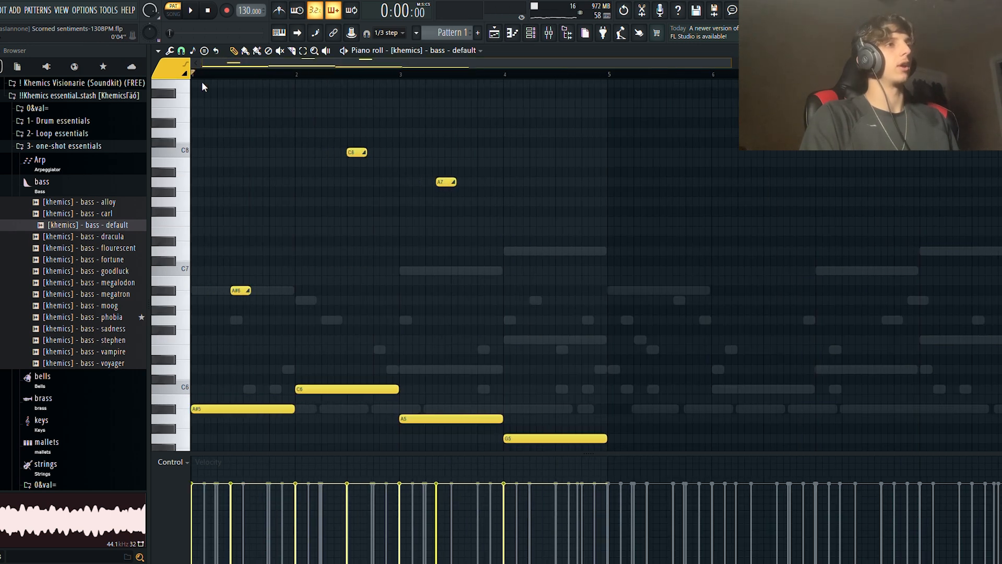
- Play the pattern and move the A7 slide note to the middle of bar 3
scroll(431, 74, "up", 3)
key("space")
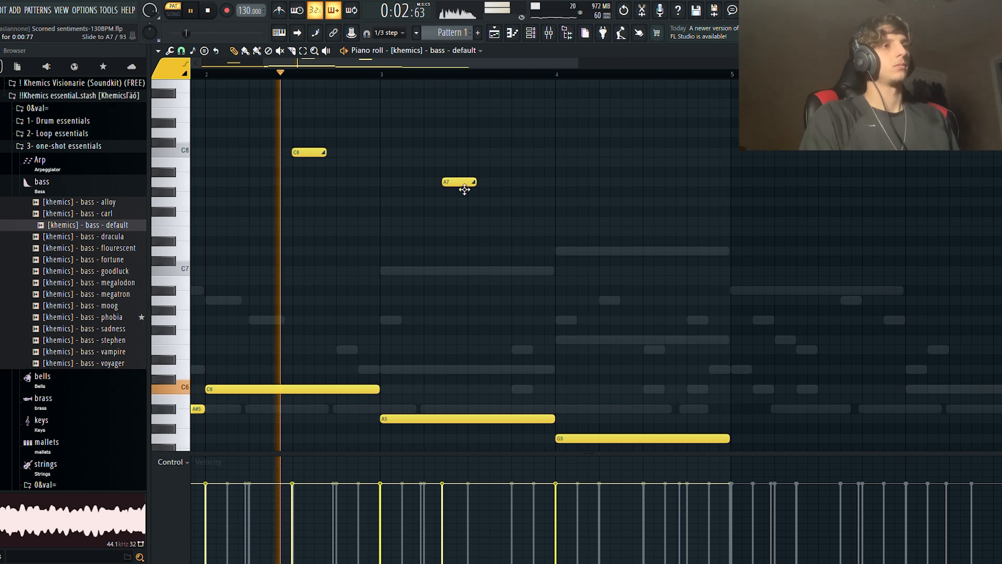
left_click_drag(465, 186, 490, 192)
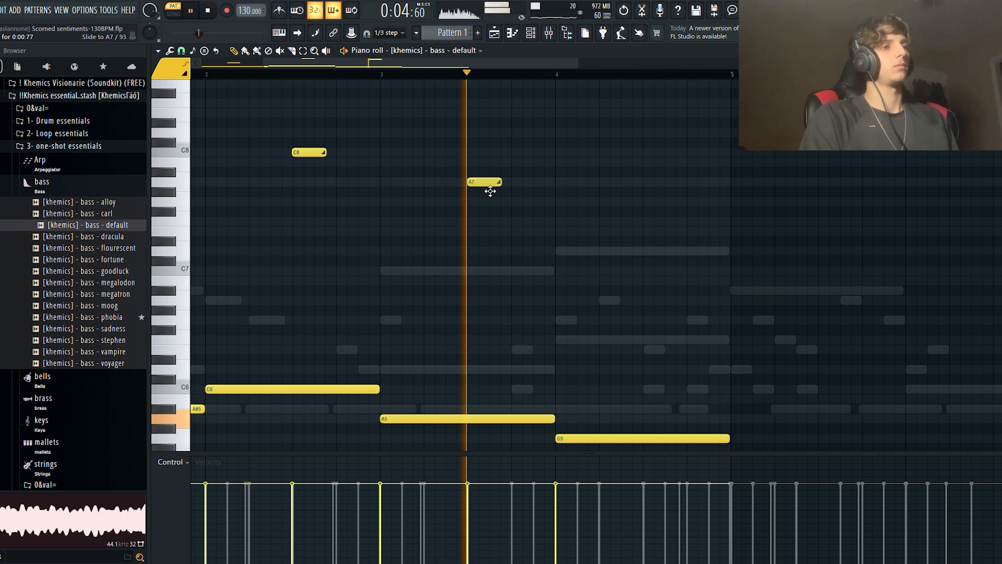
- Add a short slide note at F7 in bar 4 and lower the bar 3 slide note one octave to A6
key("space")
left_click(632, 221)
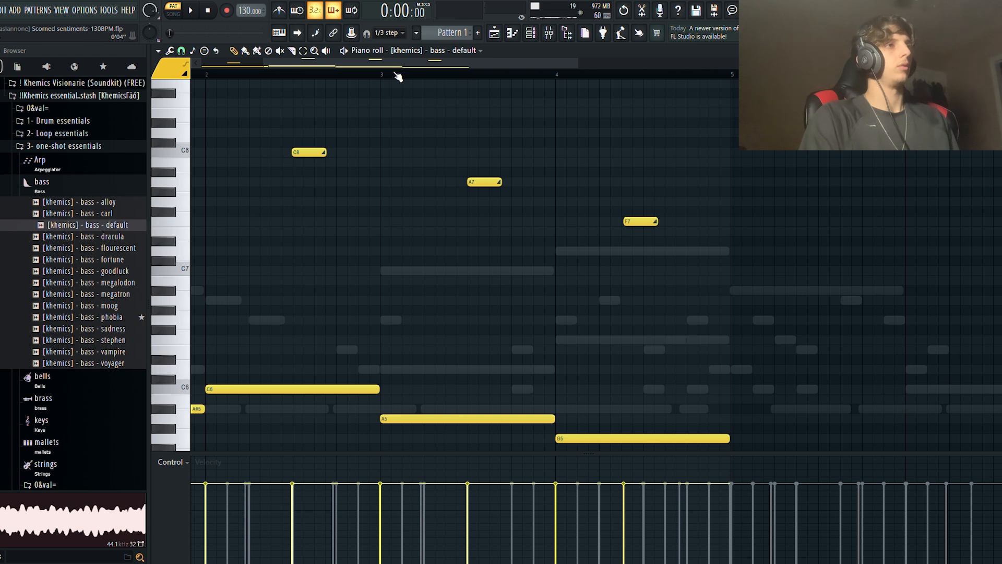
scroll(434, 70, "down", 1)
left_click(468, 182, "ctrl")
key("ctrl+Down")
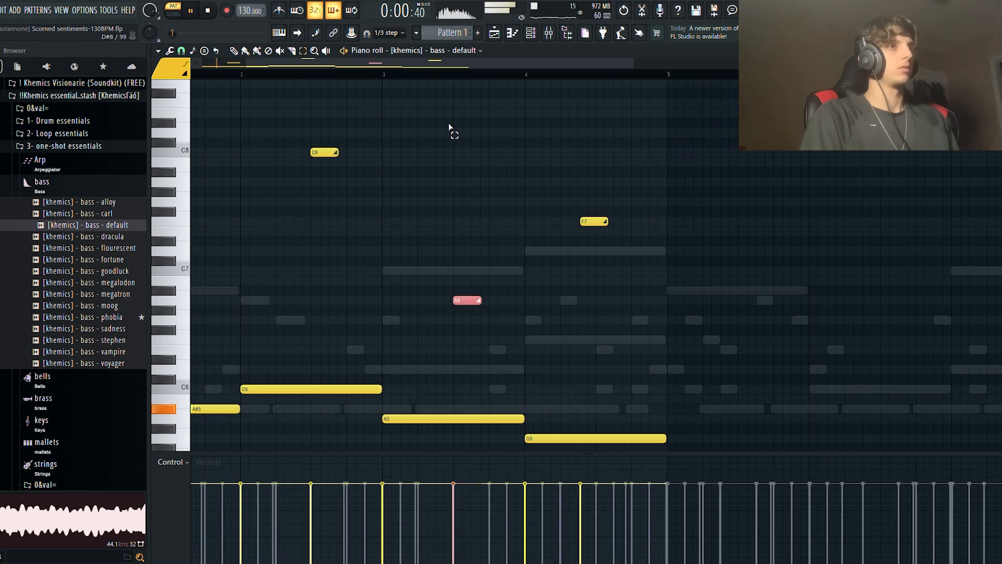
- Play the pattern through bar 4 to check the slide notes against the bass line
key("space")
scroll(277, 78, "down", 3)
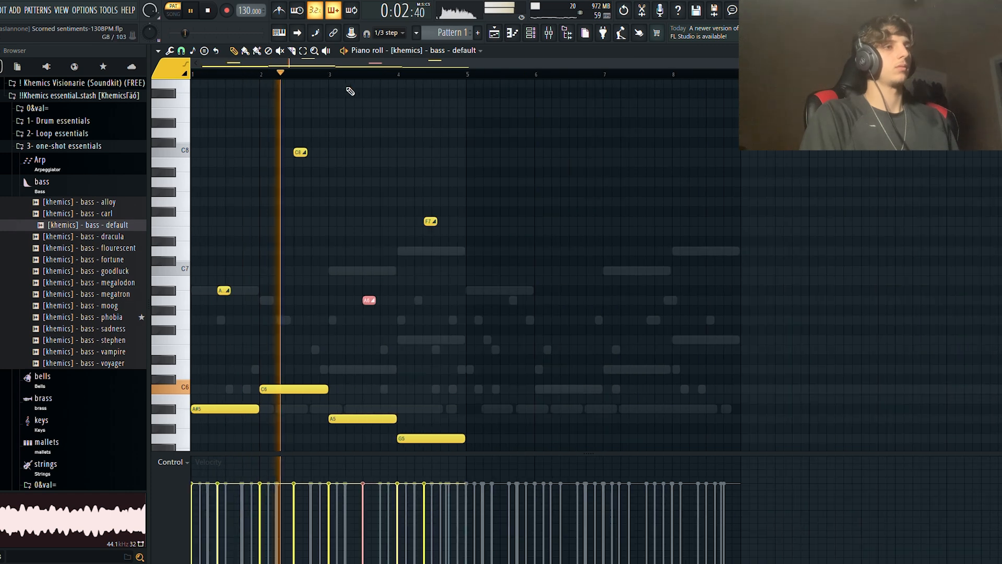
scroll(359, 77, "up", 2)
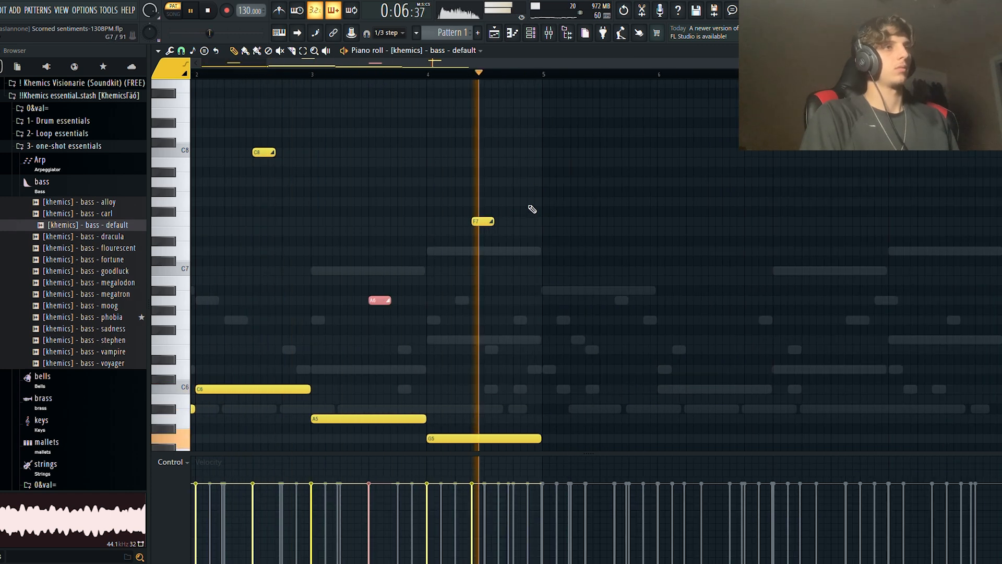
left_click(250, 74)
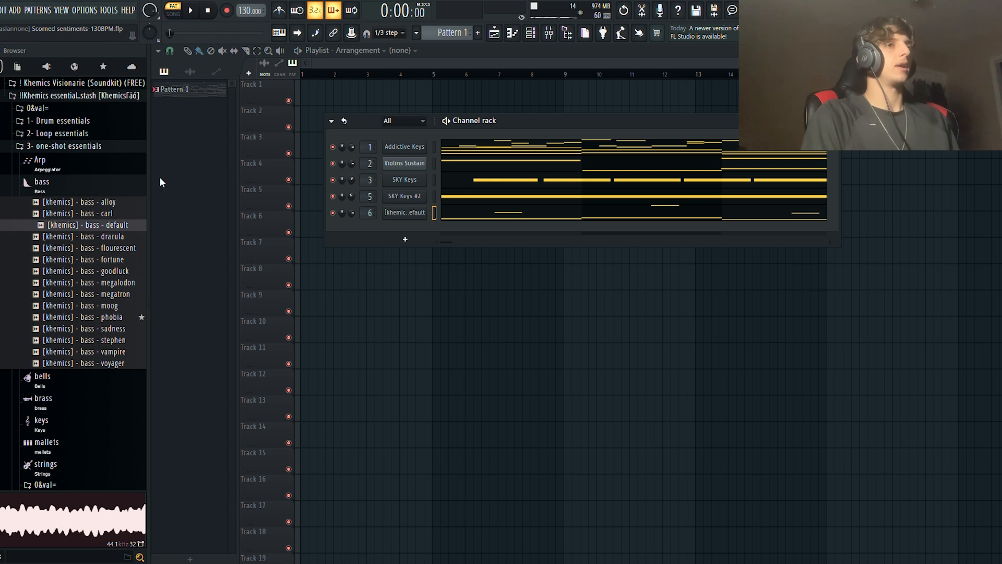
- Find the PG Digital Instruments - Textures folder inside the TB Digital one-shot kit and expand it
left_click(80, 186)
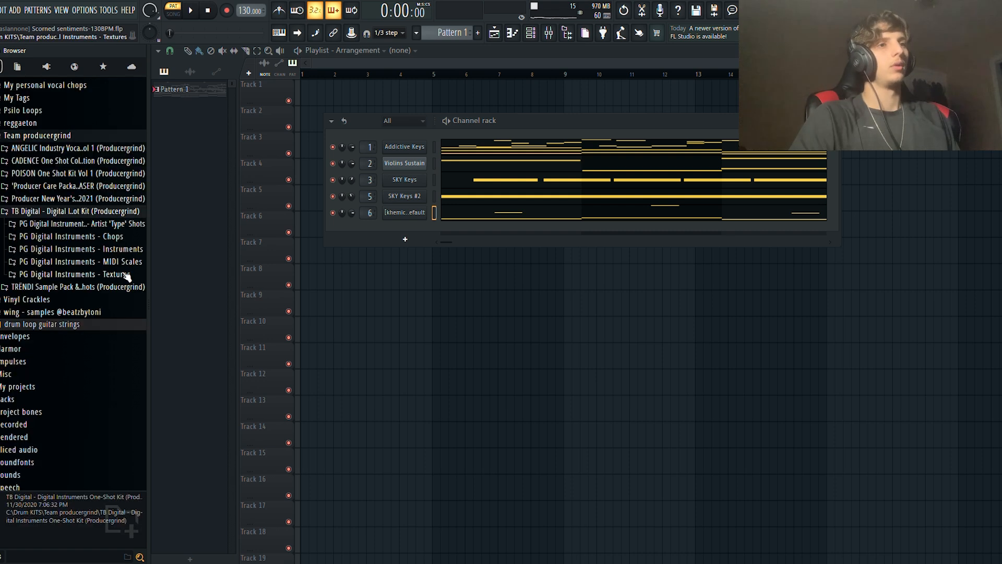
left_click(118, 276)
scroll(116, 284, "down", 3)
scroll(99, 355, "down", 1)
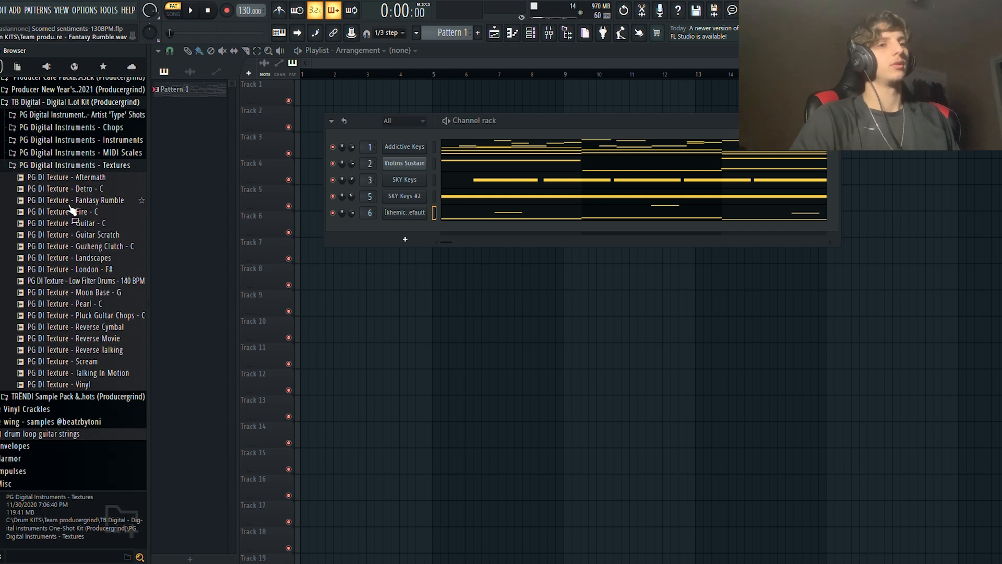
- Audition the Fantasy Rumble, Guzheng Clutch, Landscapes and Talking In Motion textures, playing the last one together with the pattern
left_click(76, 201)
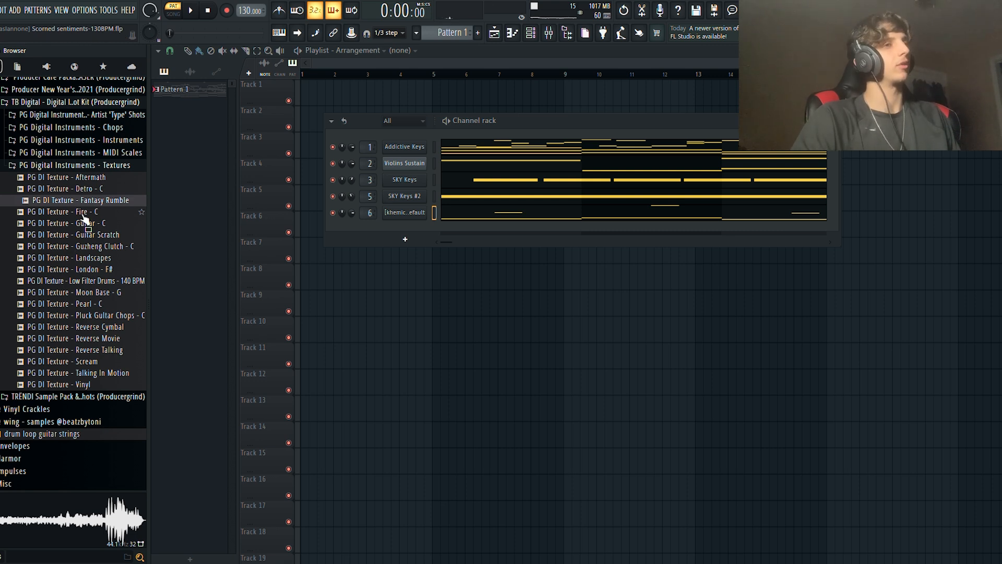
left_click(91, 248)
left_click(94, 258)
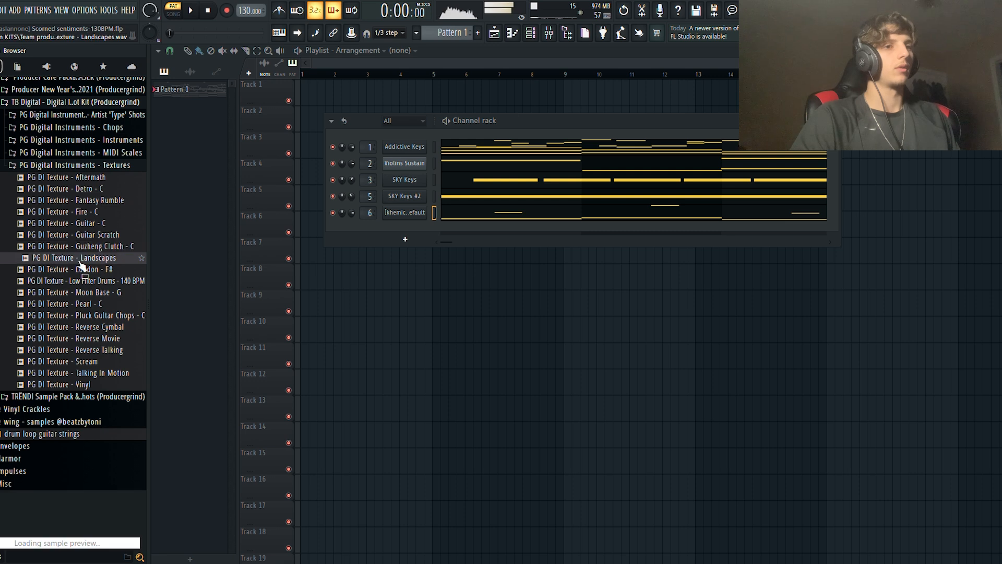
left_click(94, 374)
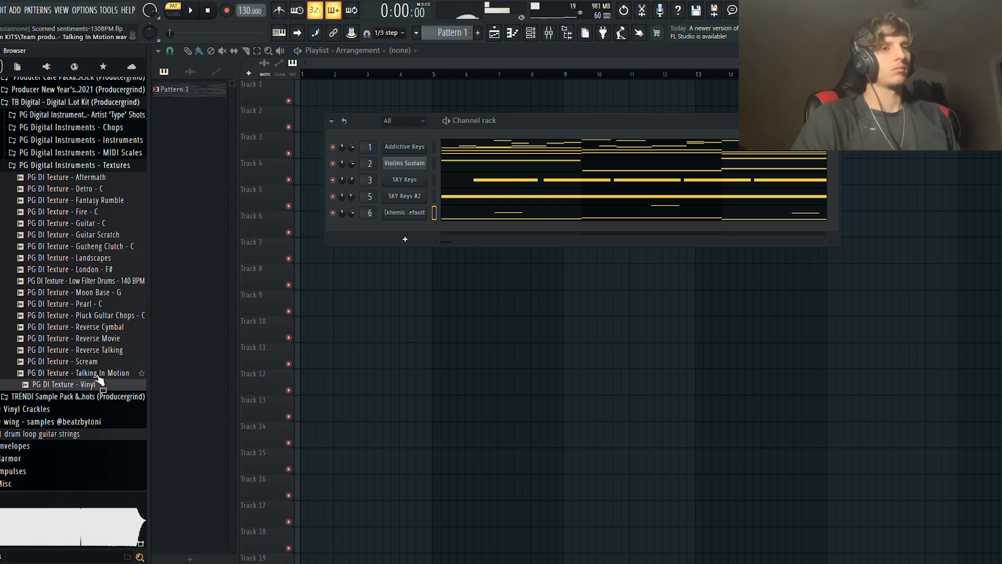
key("space")
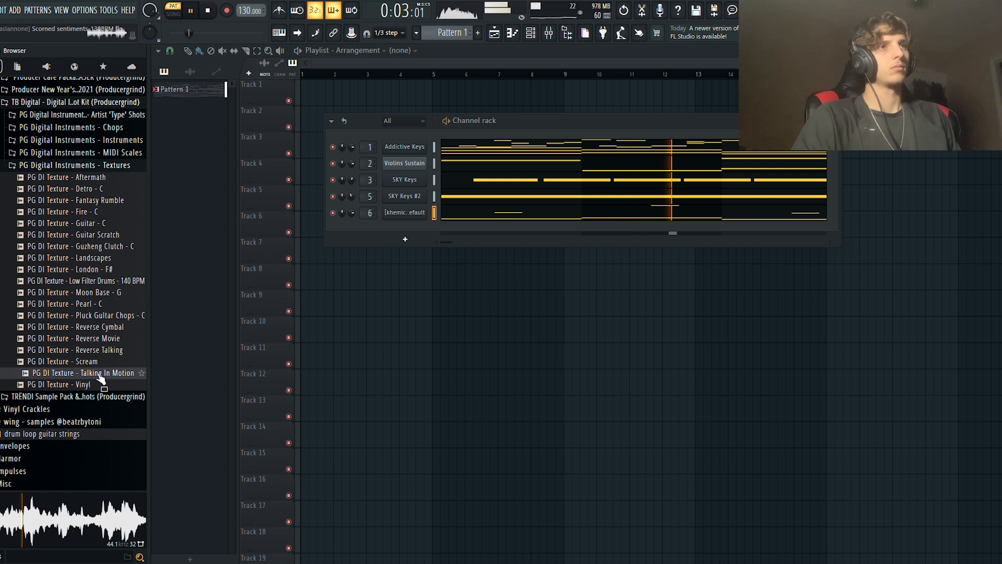
key("space")
- In song mode, place the Talking In Motion texture on Track 7 and Pattern 1 on Track 1 from bar 1, with Track 1 soloed
left_click_drag(59, 373, 347, 246)
left_click_drag(303, 137, 295, 265)
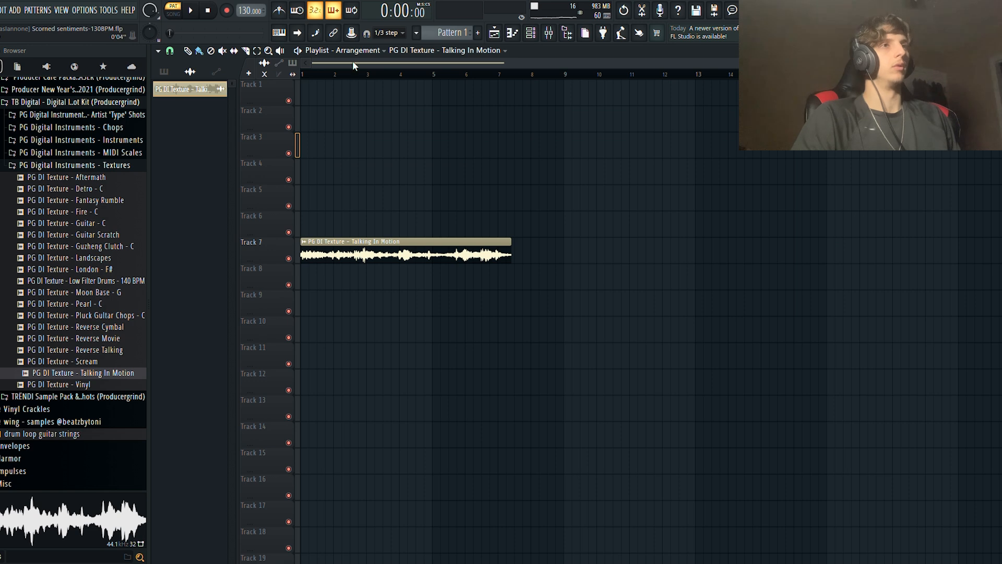
left_click(175, 15)
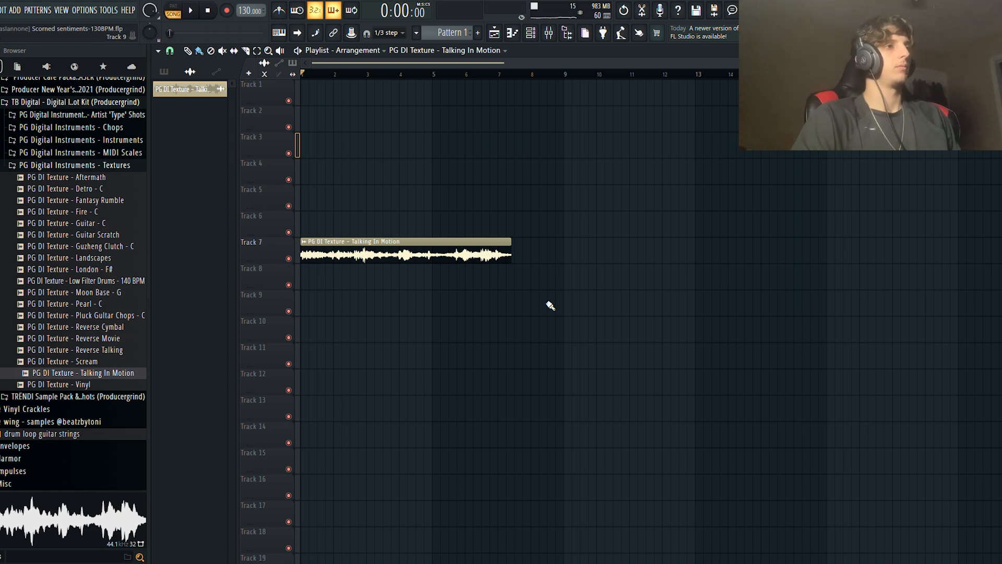
left_click_drag(149, 74, 180, 72)
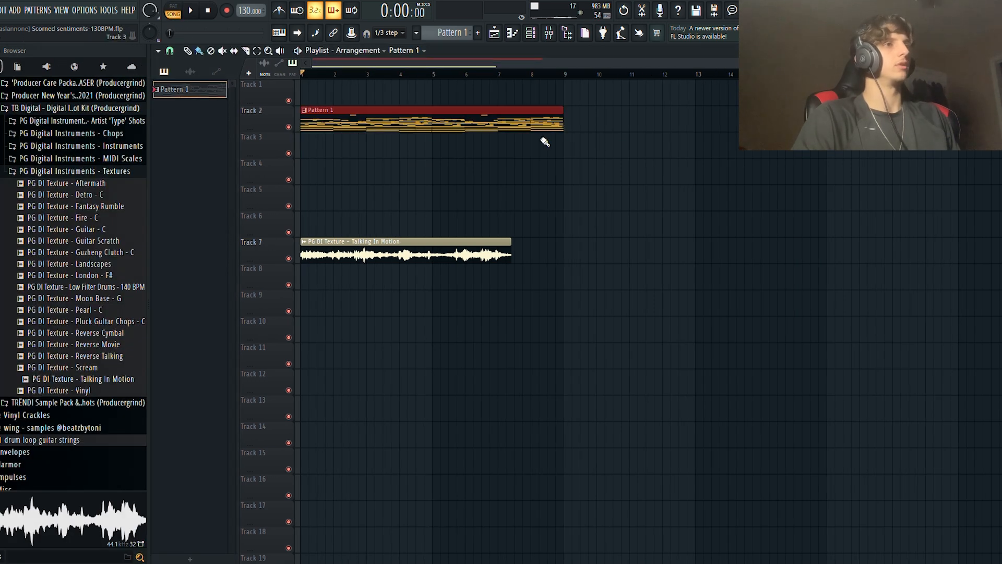
left_click_drag(419, 122, 418, 95)
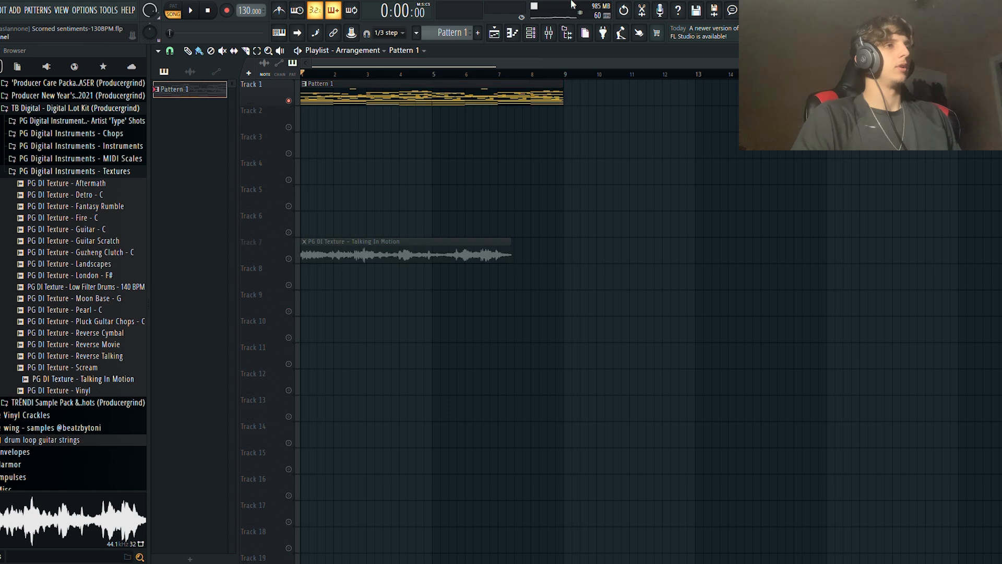
- Route the Talking In Motion audio channel to mixer Insert 7
left_click(549, 32)
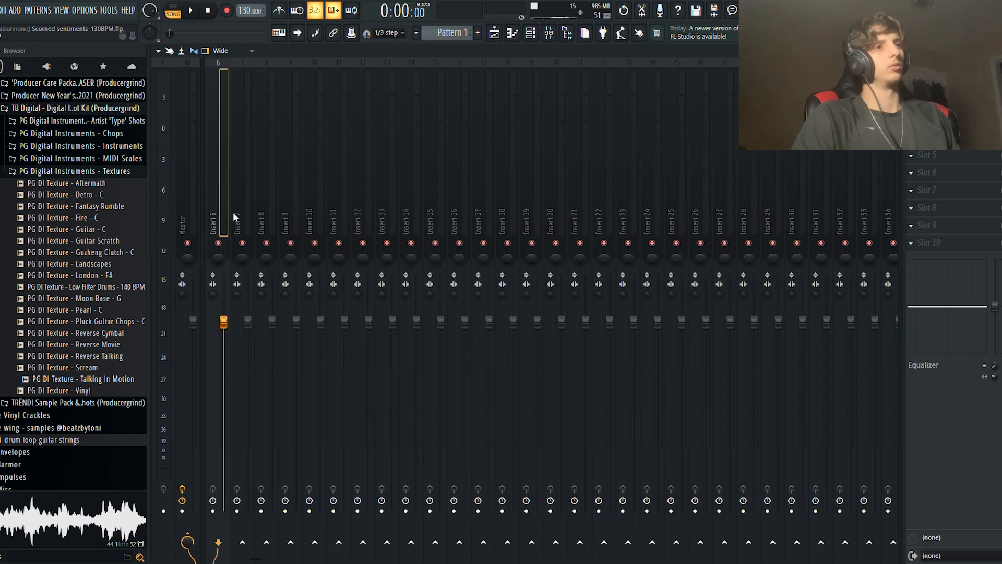
scroll(233, 212, "up", 5)
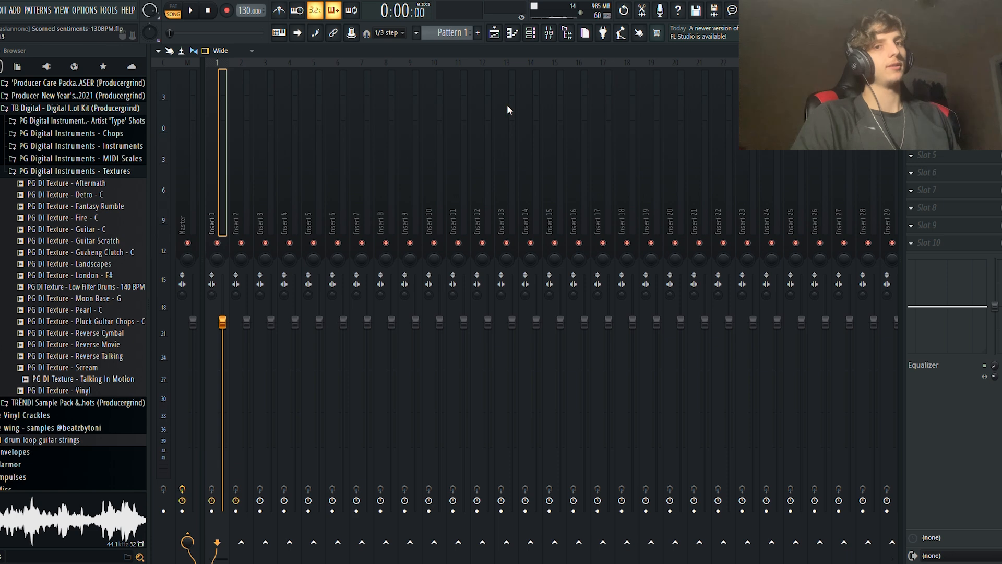
left_click_drag(576, 177, 191, 197)
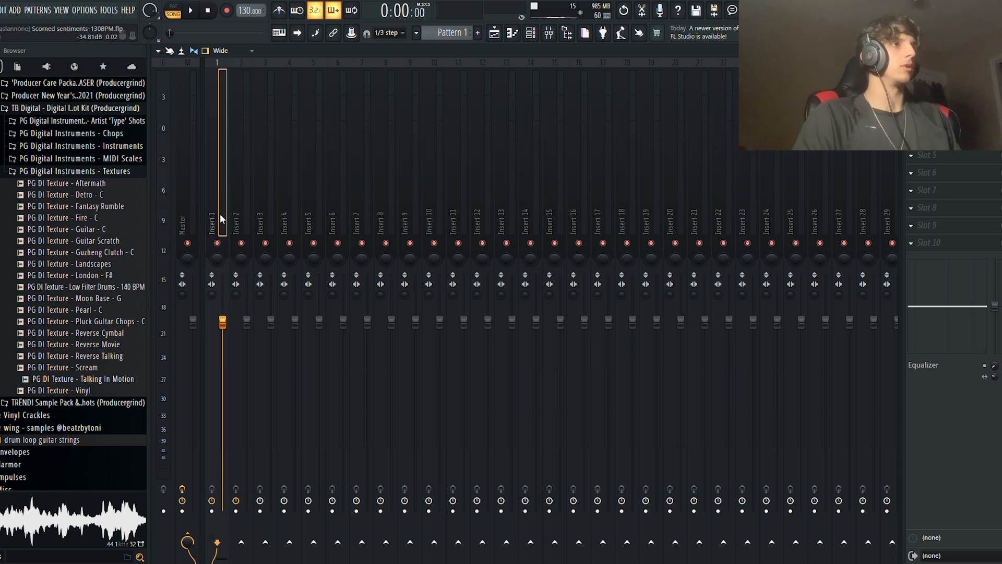
left_click(516, 38)
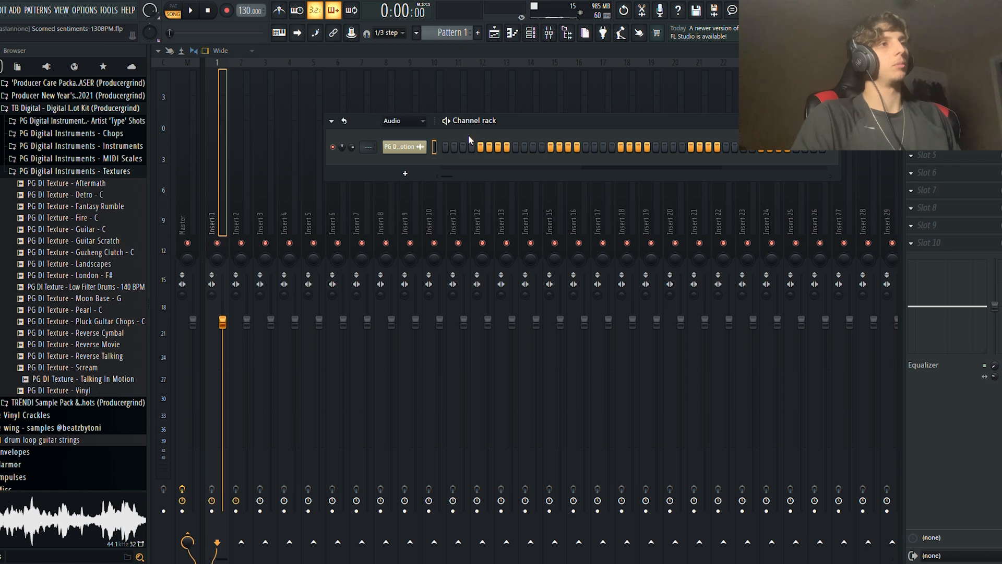
key("Page_Up")
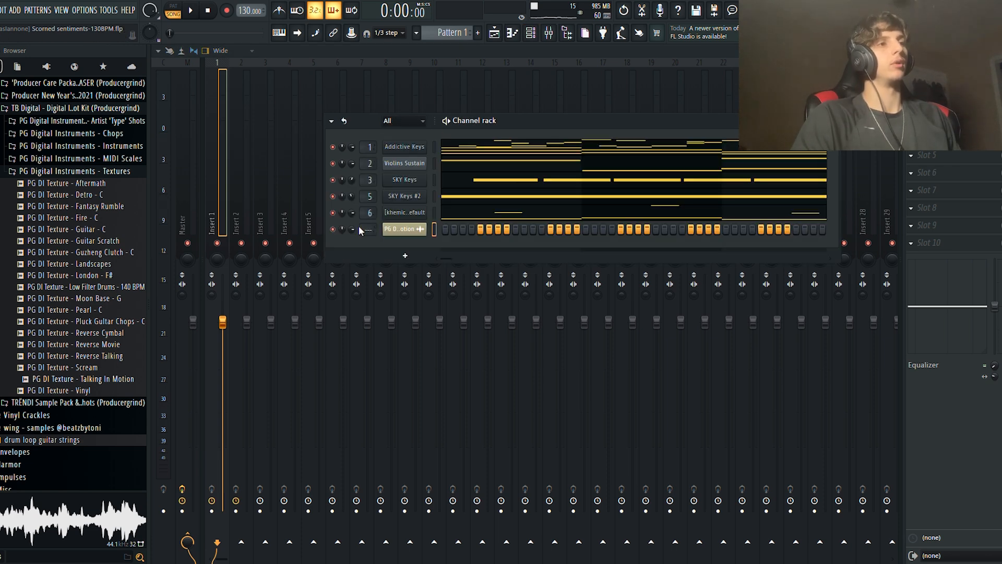
scroll(366, 229, "up", 5)
scroll(367, 232, "up", 2)
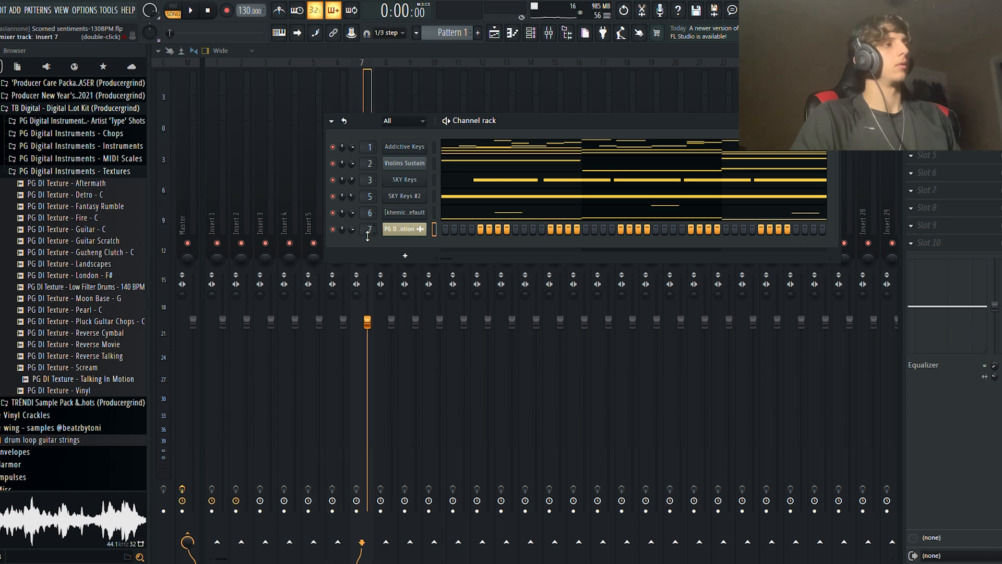
left_click(831, 121)
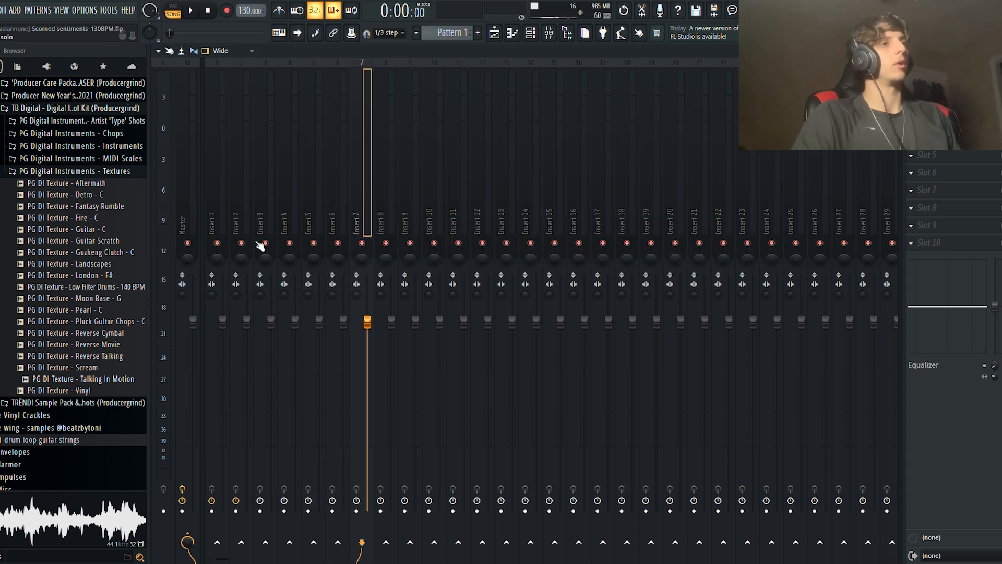
- Solo Insert 1 in the mixer and play the song to hear the Addictive Keys alone
right_click(218, 243)
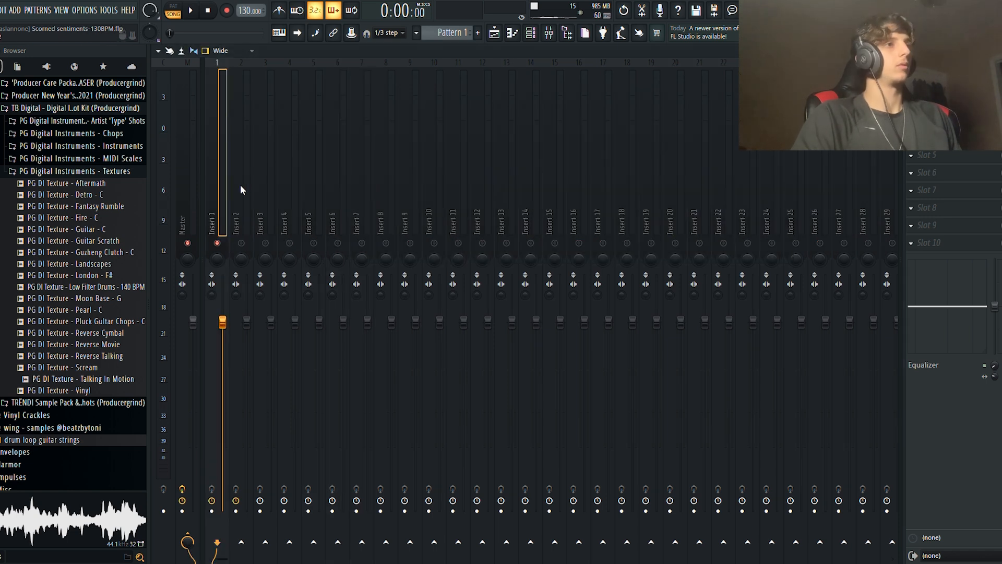
key("space")
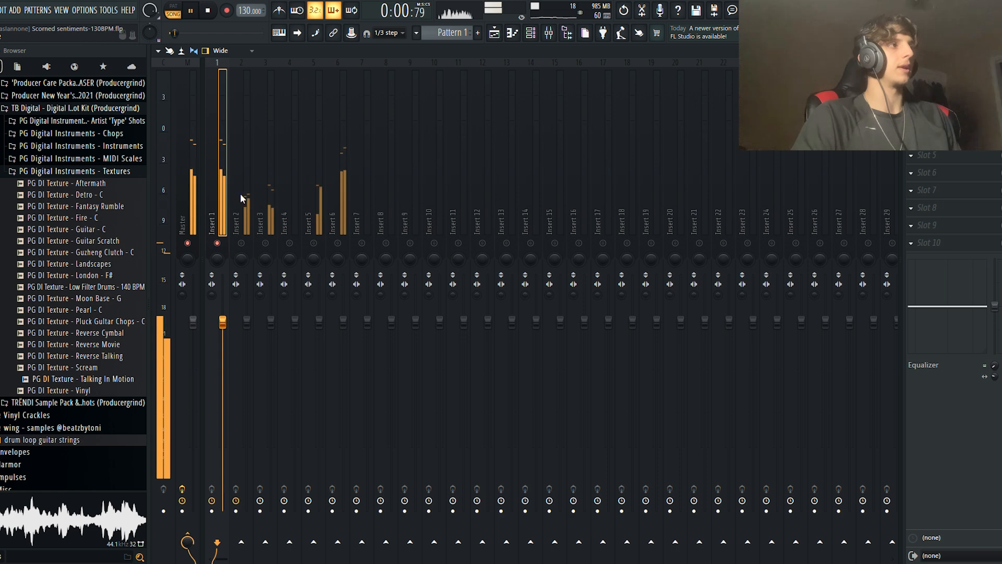
key("space")
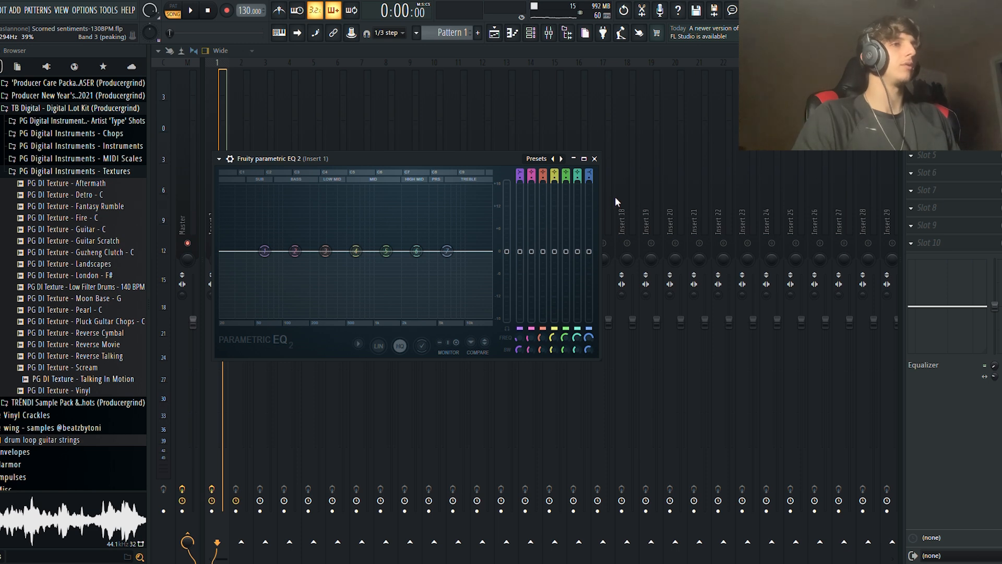
- Apply the 40Hz + 18kHz cut preset to Insert 1's Parametric EQ 2 and raise its high-pass to about 259 Hz while listening
left_click(561, 159)
left_click_drag(241, 252, 320, 252)
key("space")
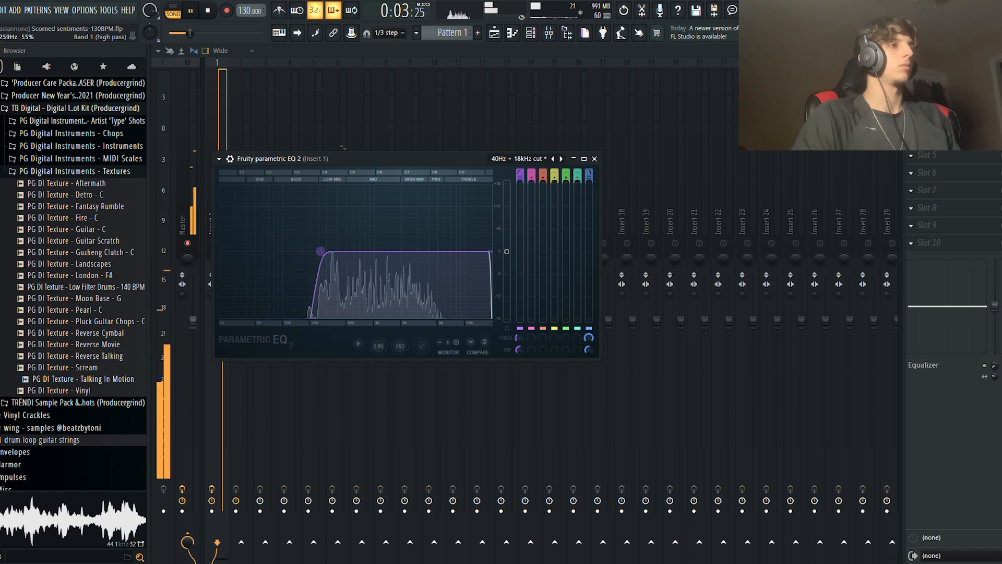
left_click(594, 158)
key("space")
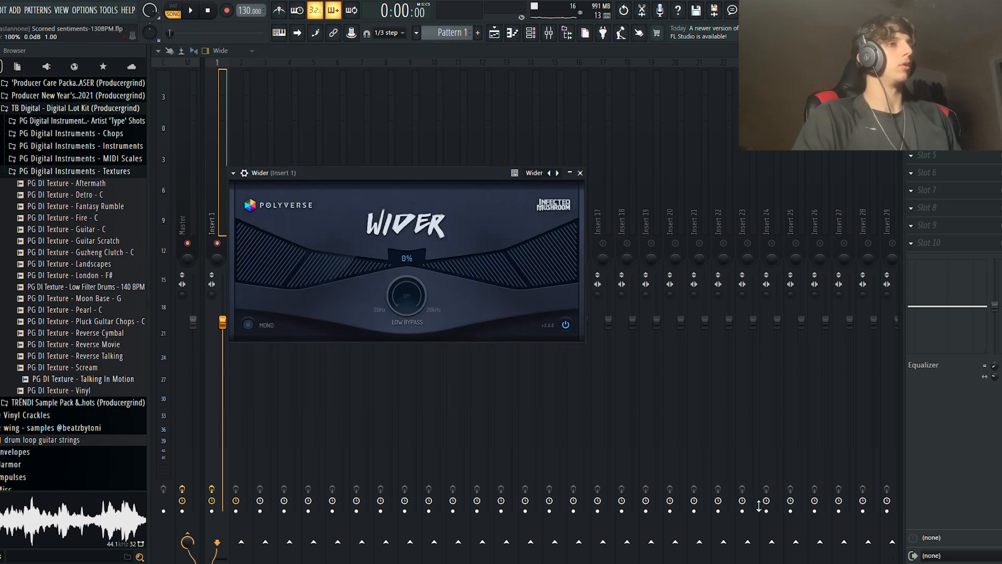
- Set the stereo width in Insert 1's Wider effect to 200% while listening to the song
left_click_drag(421, 173, 522, 129)
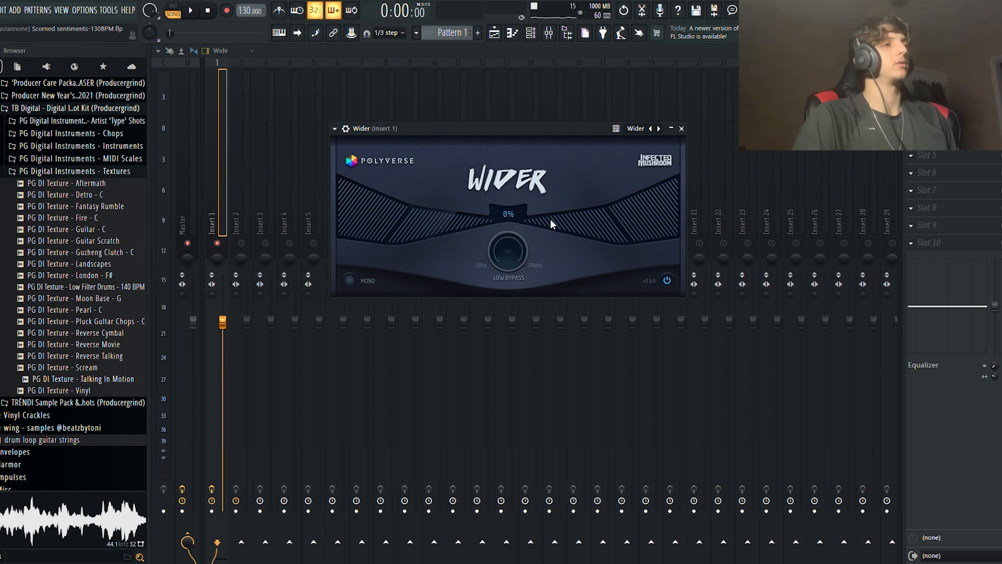
scroll(550, 218, "up", 5)
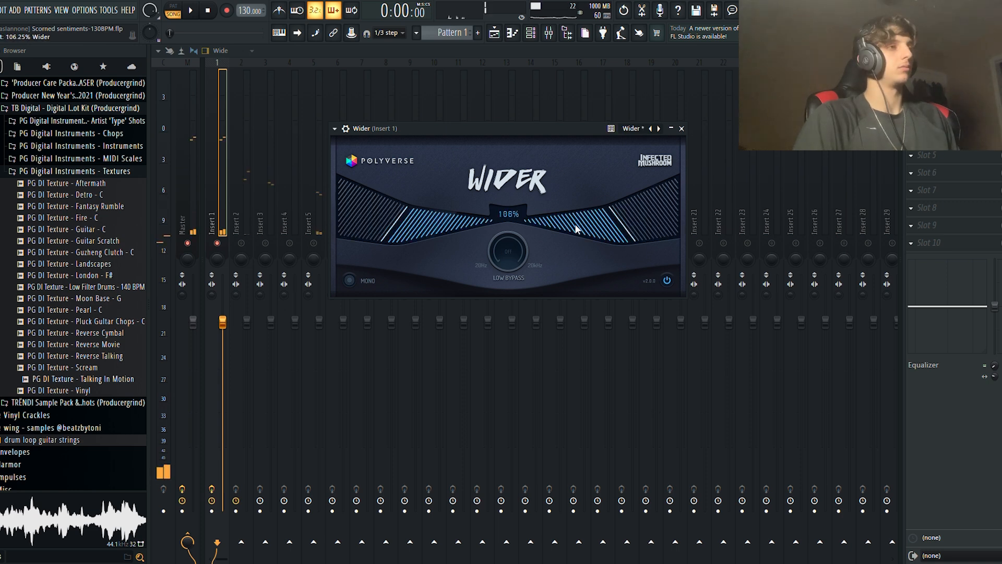
scroll(576, 228, "down", 5)
key("space")
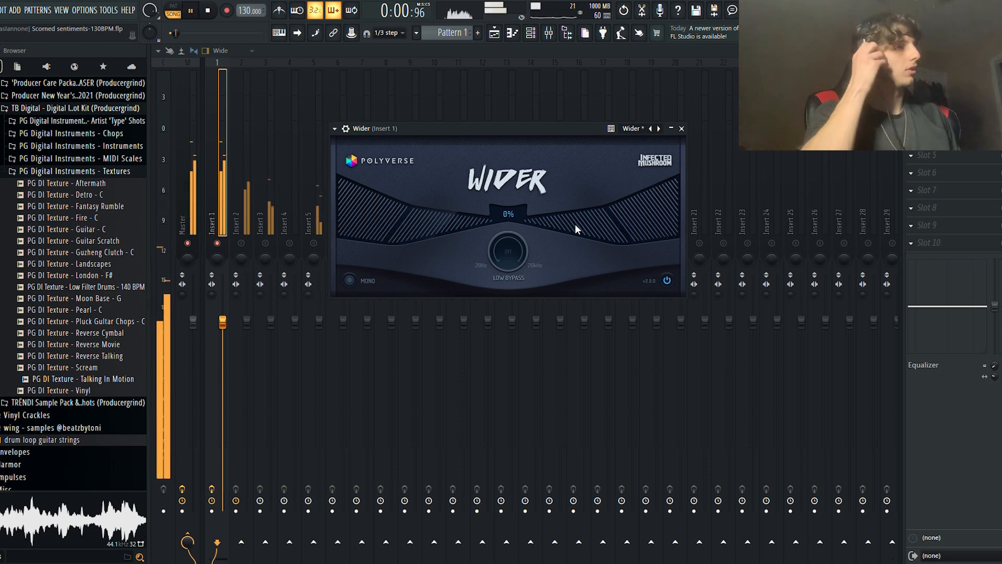
scroll(576, 228, "up", 6)
scroll(575, 228, "up", 10)
scroll(576, 229, "up", 4)
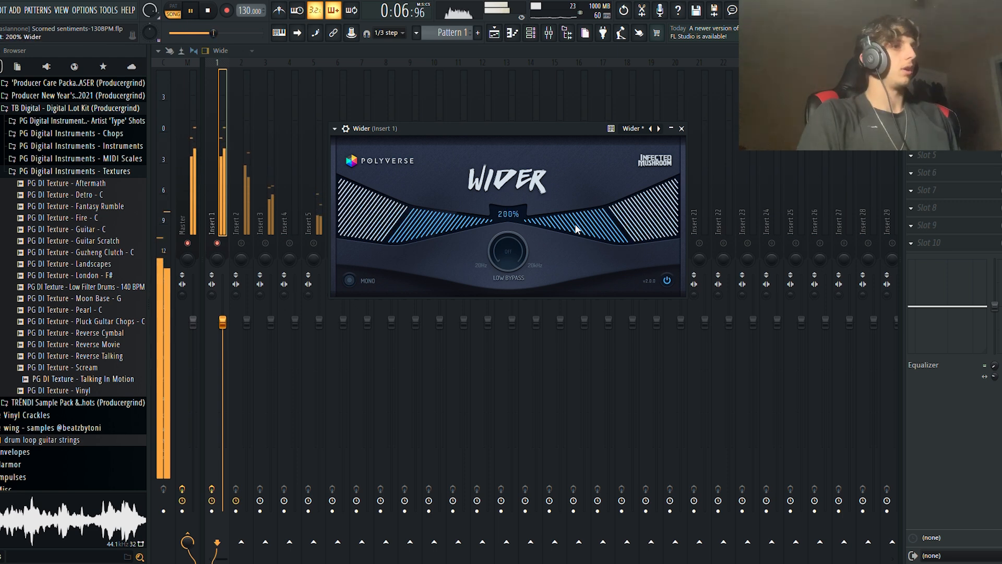
key("space")
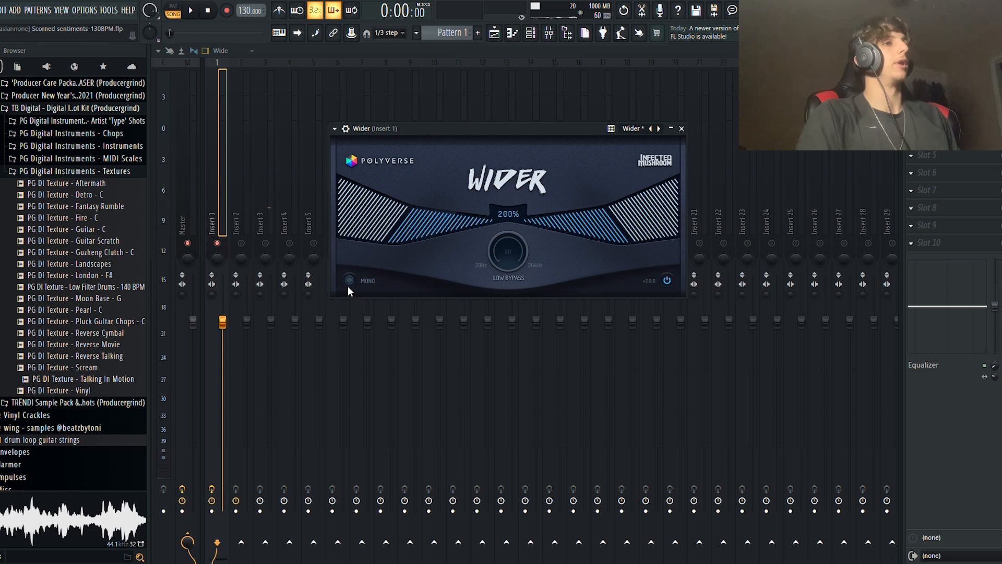
- Turn on Mono in Wider and switch it off and on again during playback to compare the sound
left_click(348, 282)
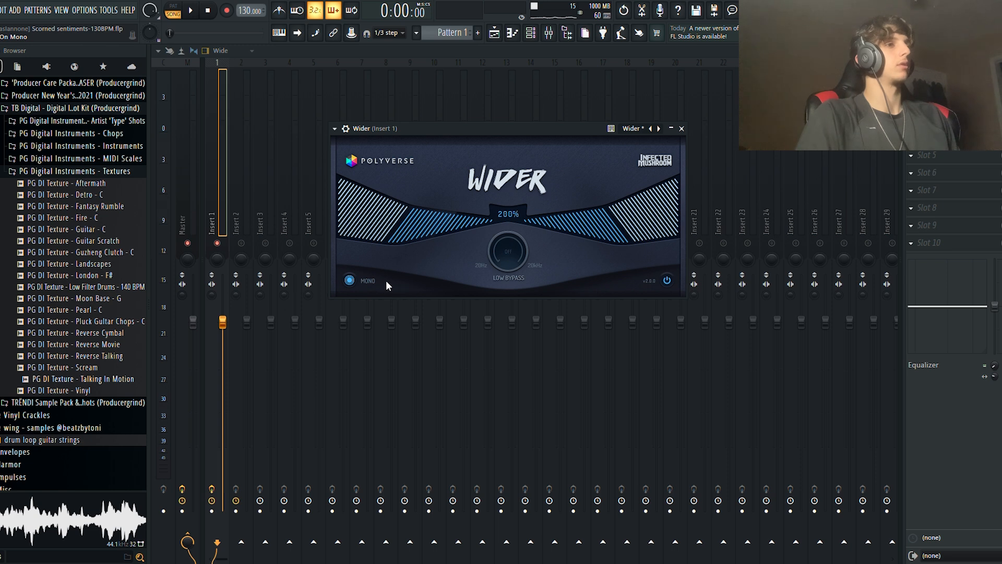
left_click(191, 11)
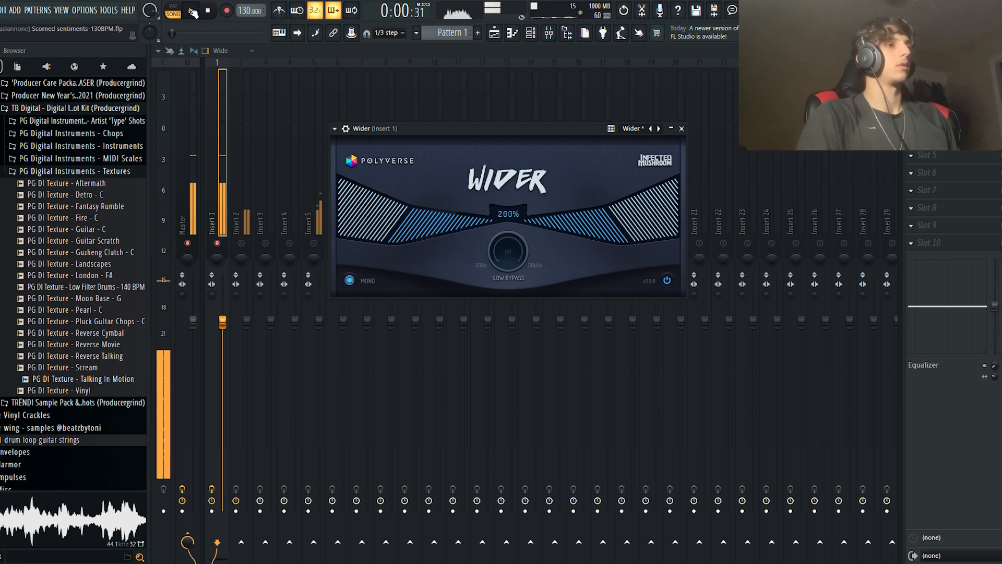
left_click(349, 281)
left_click(351, 281)
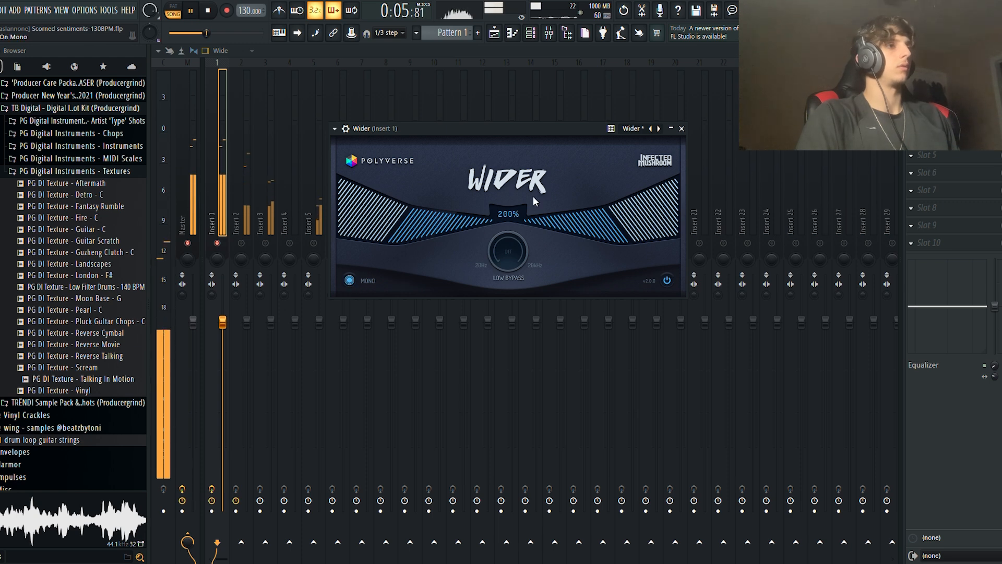
- Turn off Mono in Insert 1's Wider effect, replay the song from the start, and close the effect
left_click(350, 280)
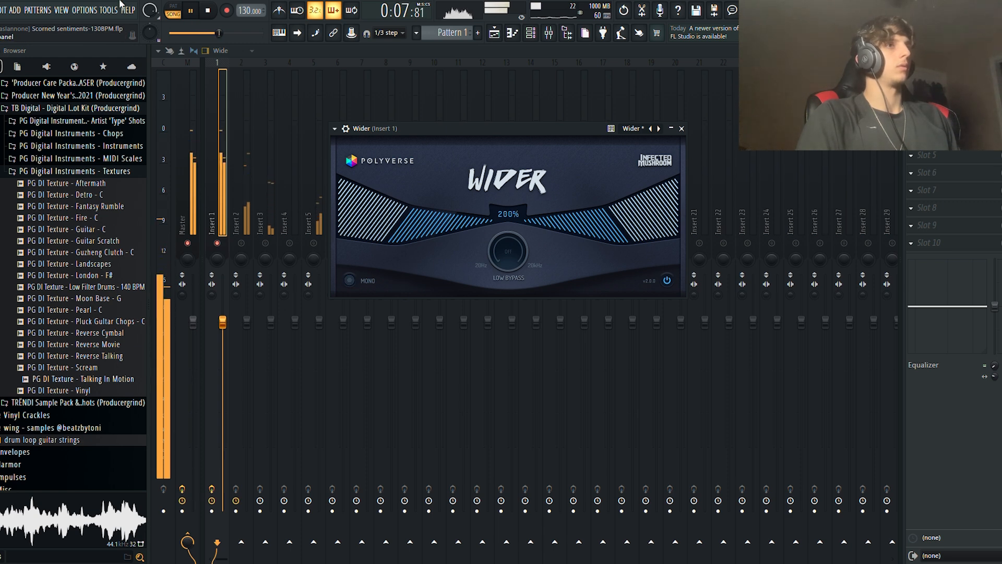
key("space")
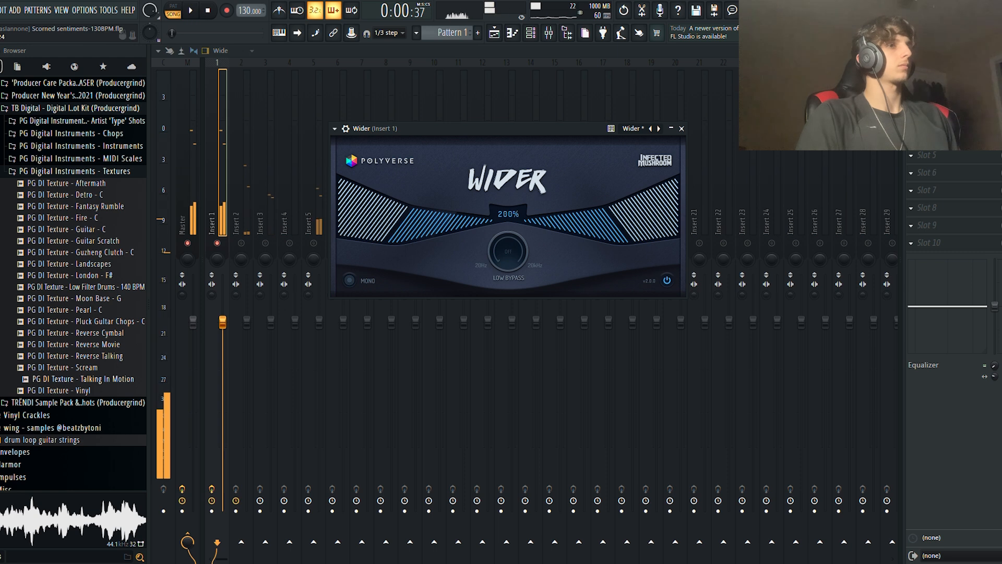
left_click(681, 128)
- Solo Insert 2 to hear it alone in the song and add Fruity parametric EQ 2 to it
left_click(237, 236)
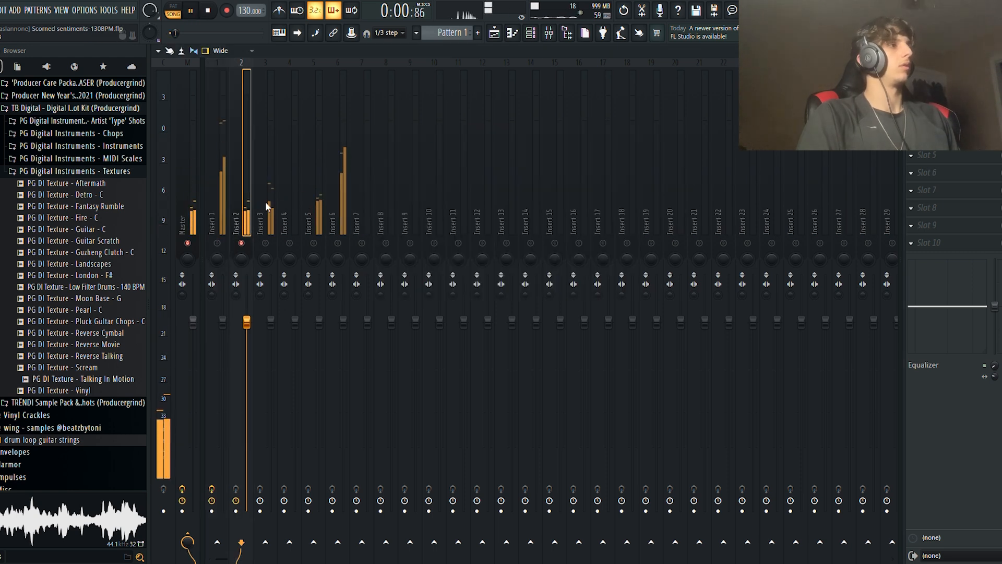
key("space")
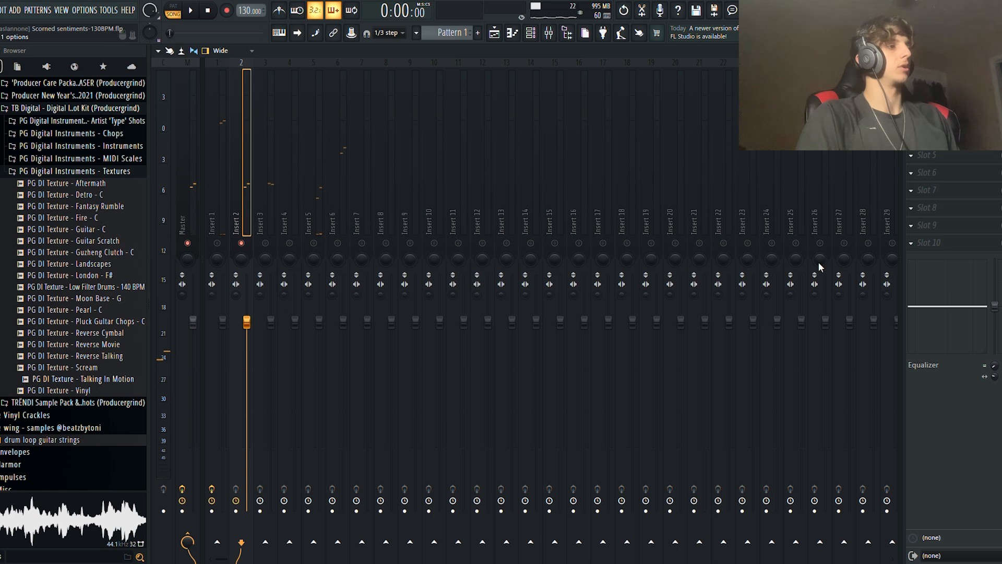
left_click(788, 410)
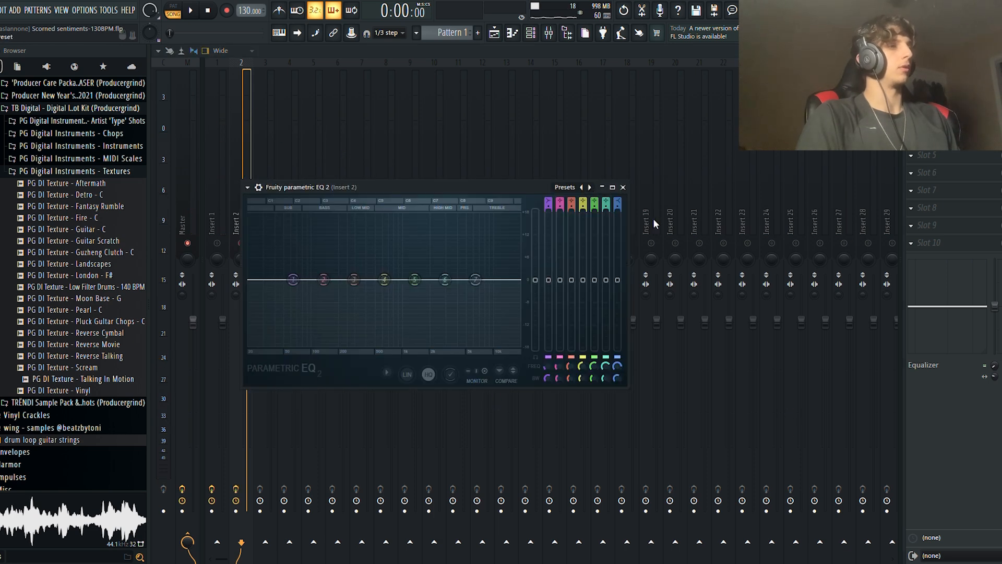
- Apply the 40Hz + 18kHz cut preset to Insert 2's EQ and raise its high-pass to just below 500 Hz while listening
left_click(589, 186)
left_click_drag(277, 281, 373, 279)
key("space")
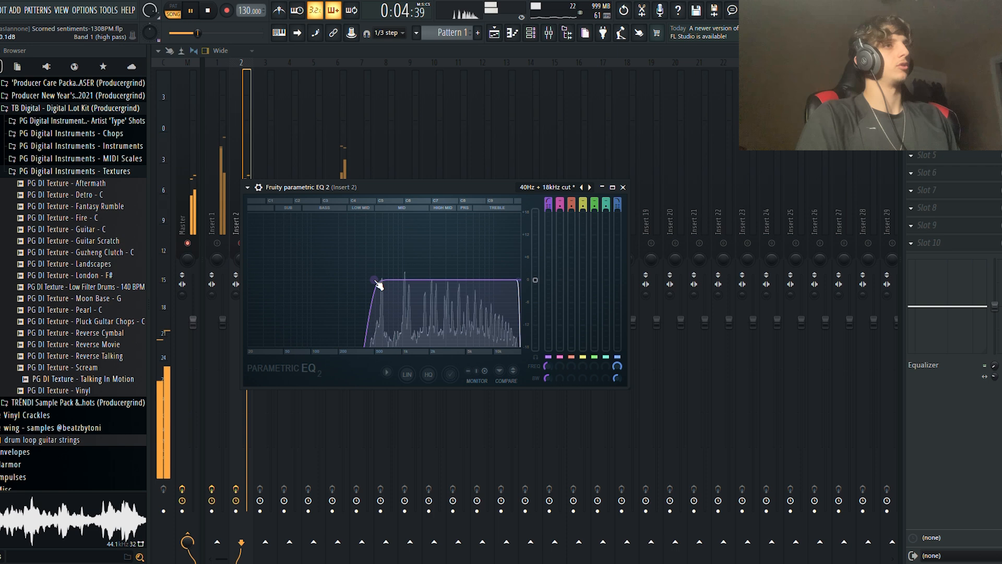
key("space")
left_click(244, 132)
- Select Insert 3 in the mixer and solo it
left_click(268, 210)
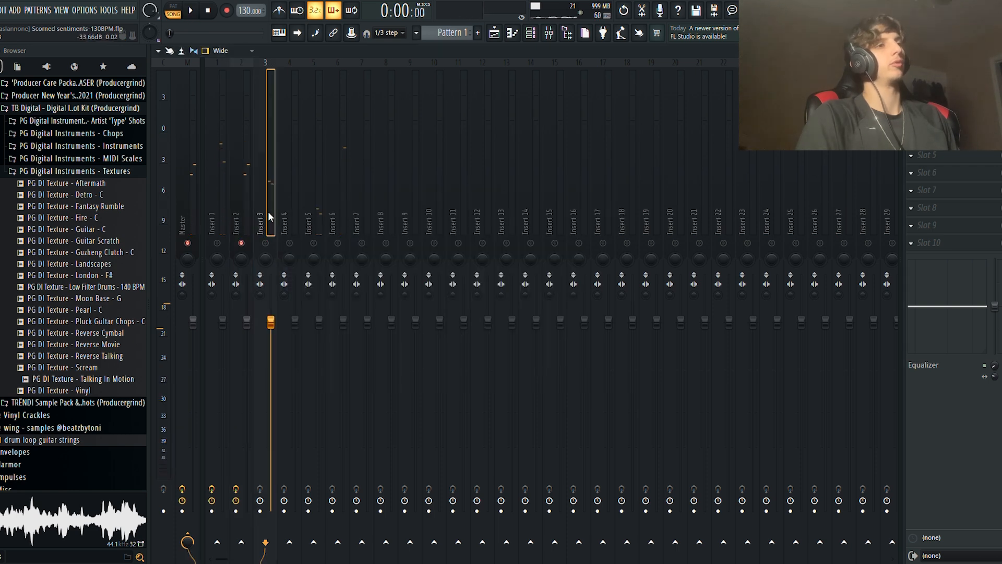
left_click(266, 243)
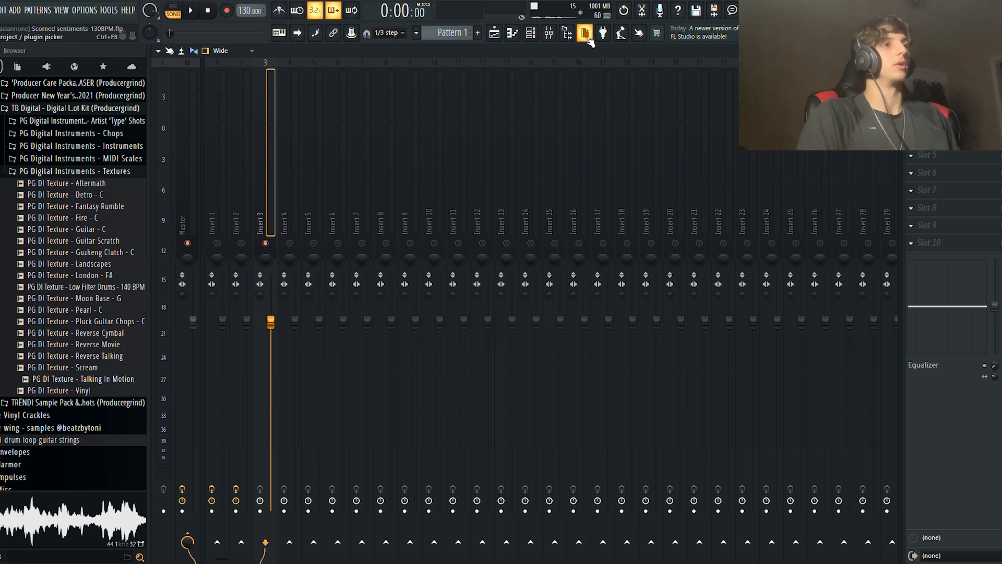
- Examine the Addictive Keys chords and melody notes in the piano roll from the high octaves to the low ones, briefly playing them
left_click(530, 32)
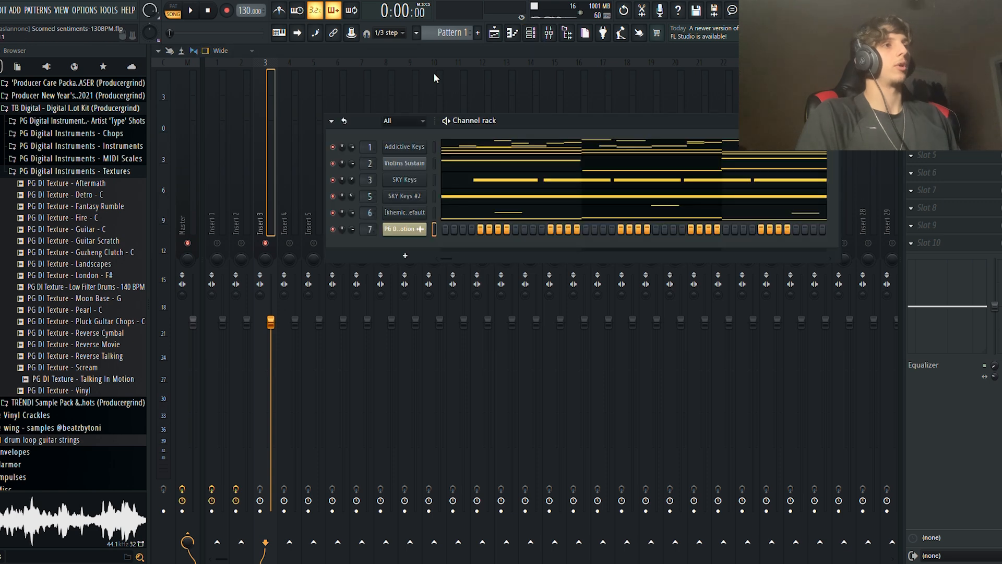
left_click(471, 152)
scroll(387, 199, "up", 5)
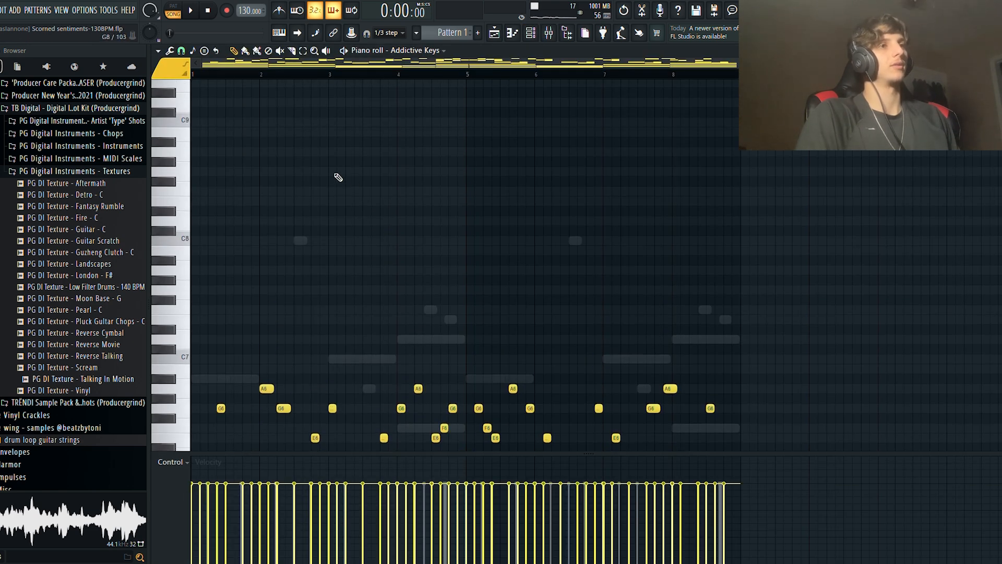
scroll(272, 198, "down", 10)
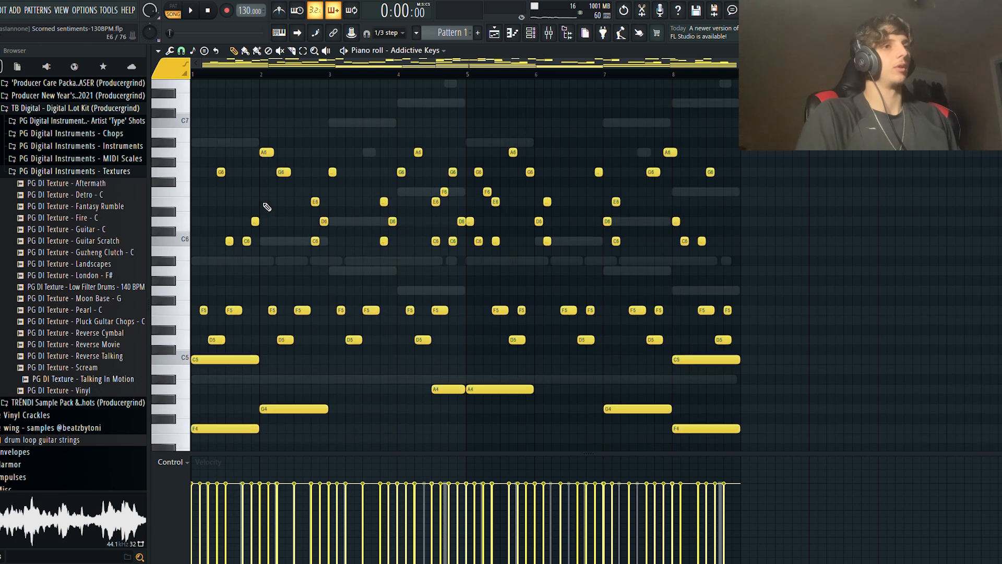
scroll(302, 230, "down", 2)
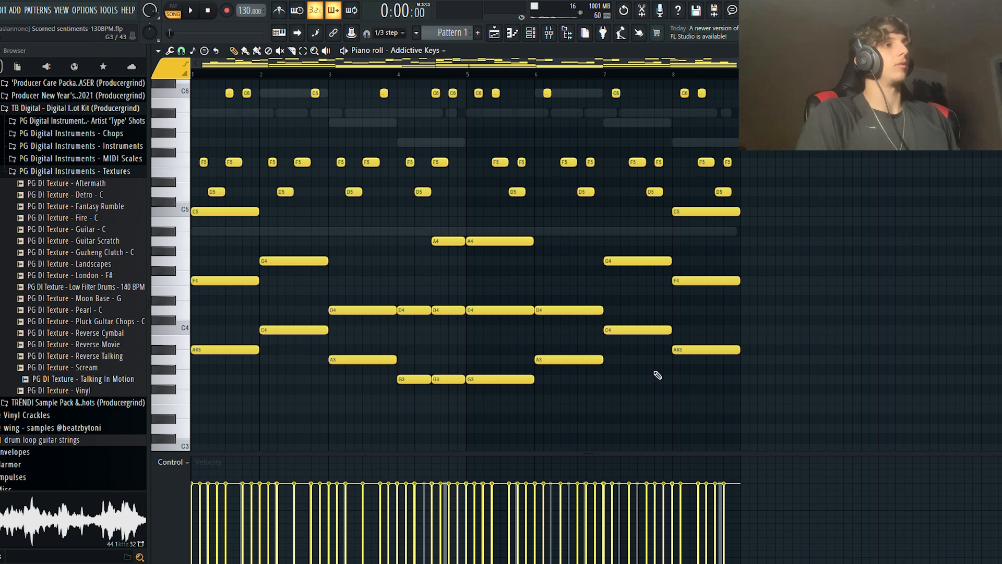
scroll(539, 216, "up", 3)
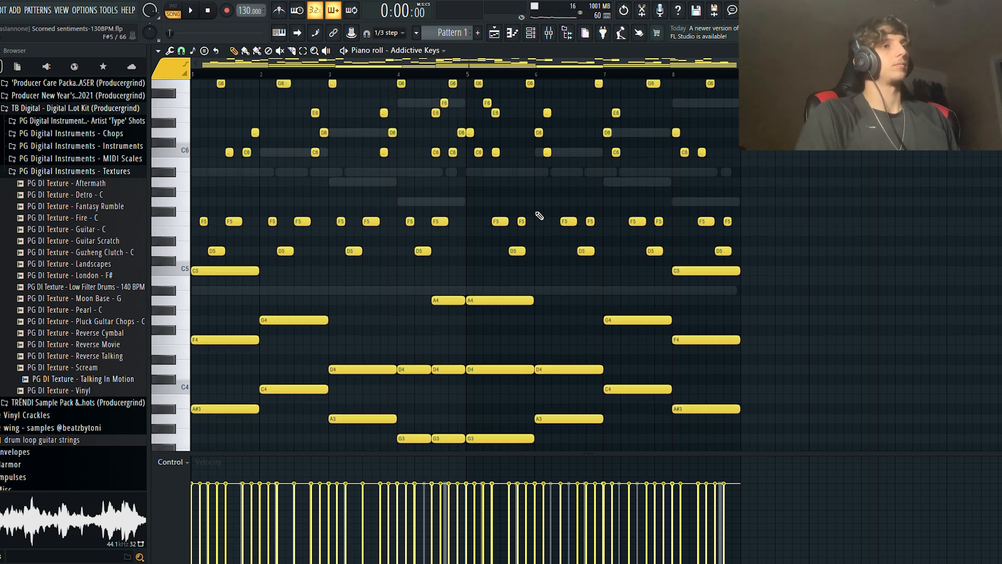
scroll(379, 182, "down", 3)
scroll(746, 325, "up", 4)
scroll(399, 291, "up", 4)
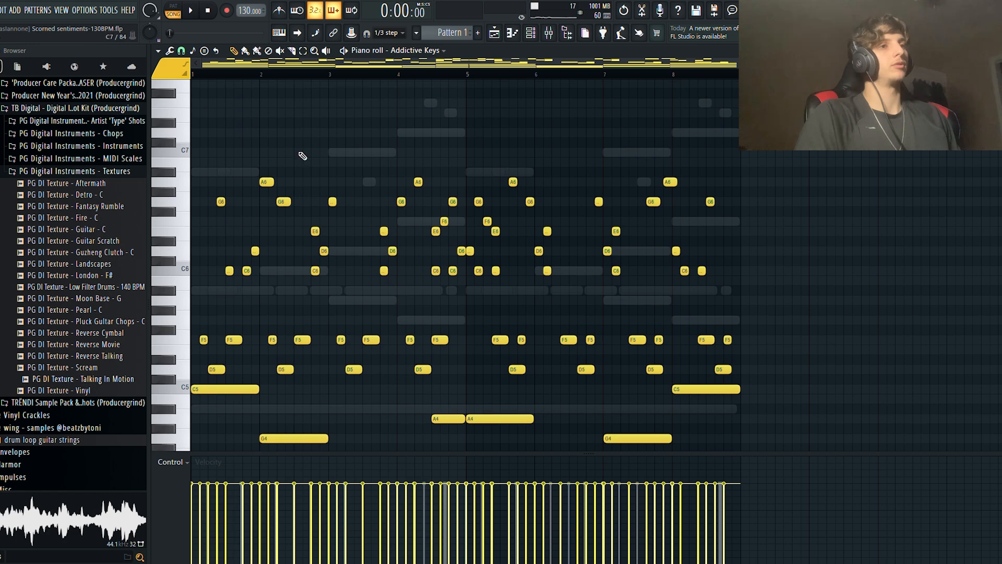
scroll(336, 212, "down", 5)
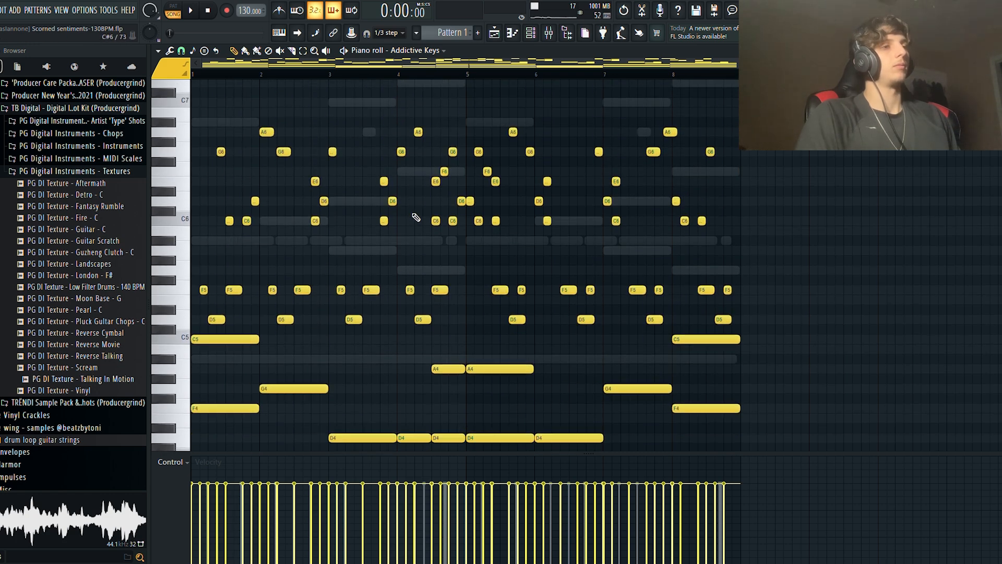
scroll(451, 236, "up", 1)
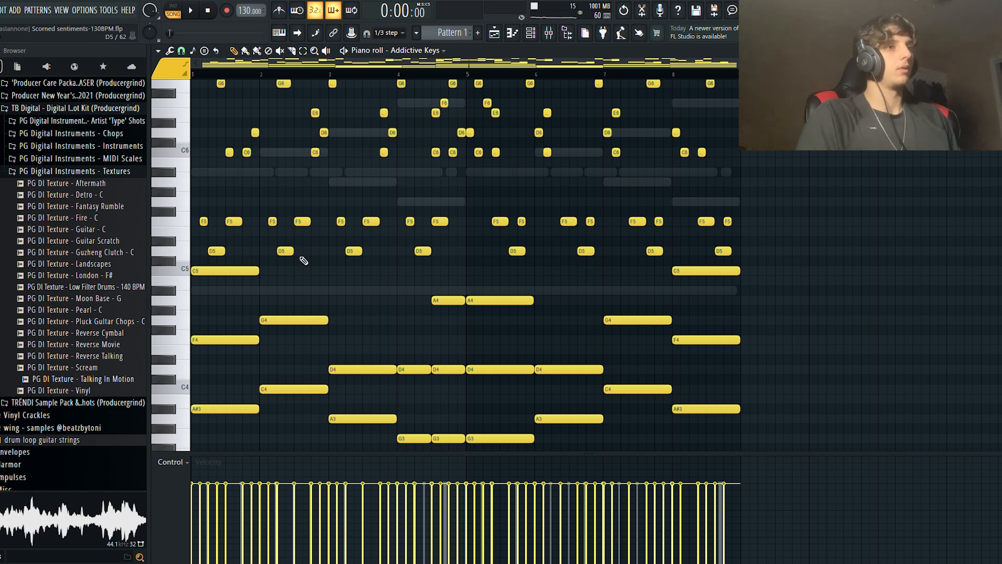
scroll(304, 261, "down", 1)
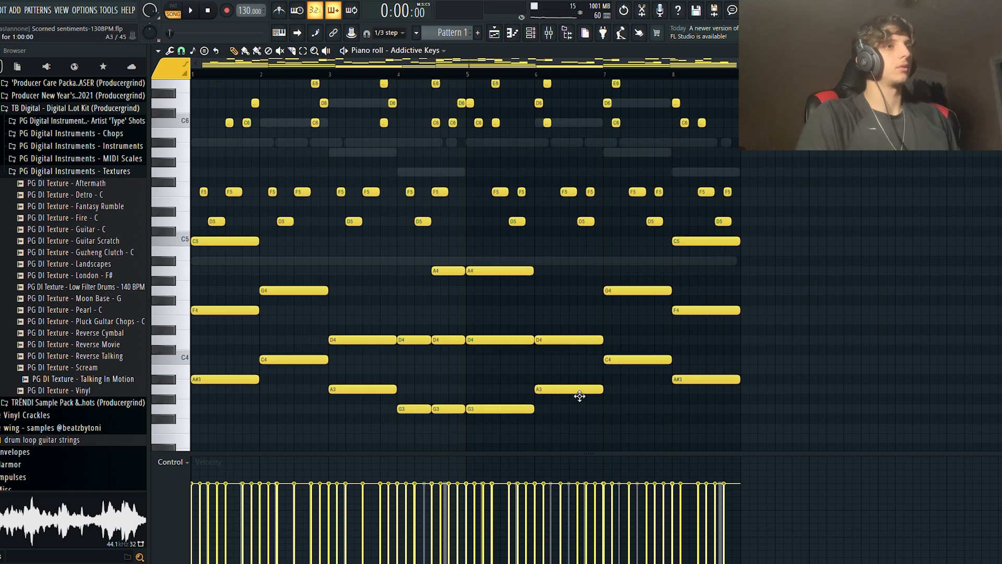
scroll(224, 232, "up", 4)
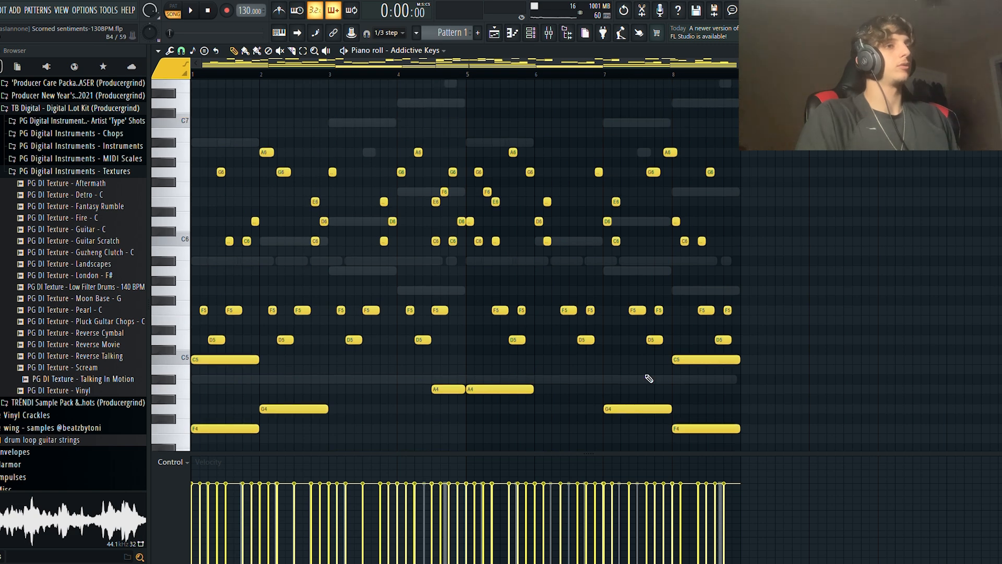
key("space")
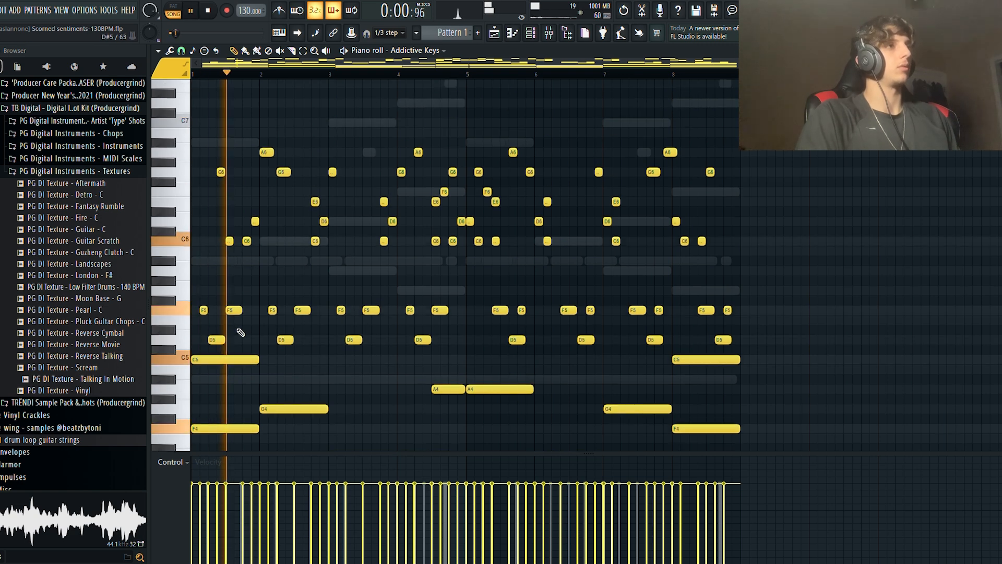
key("space")
scroll(213, 172, "down", 4)
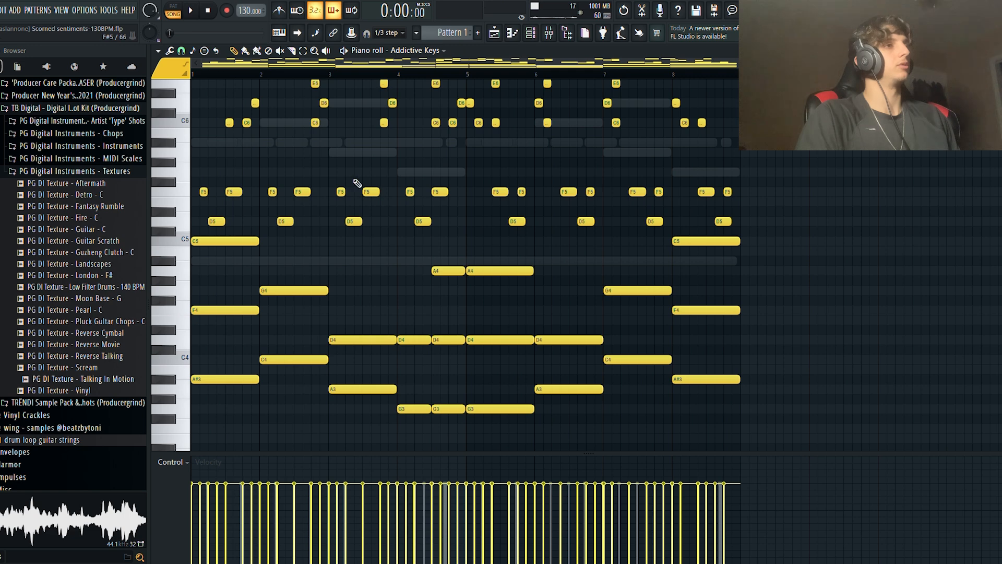
scroll(432, 195, "up", 3)
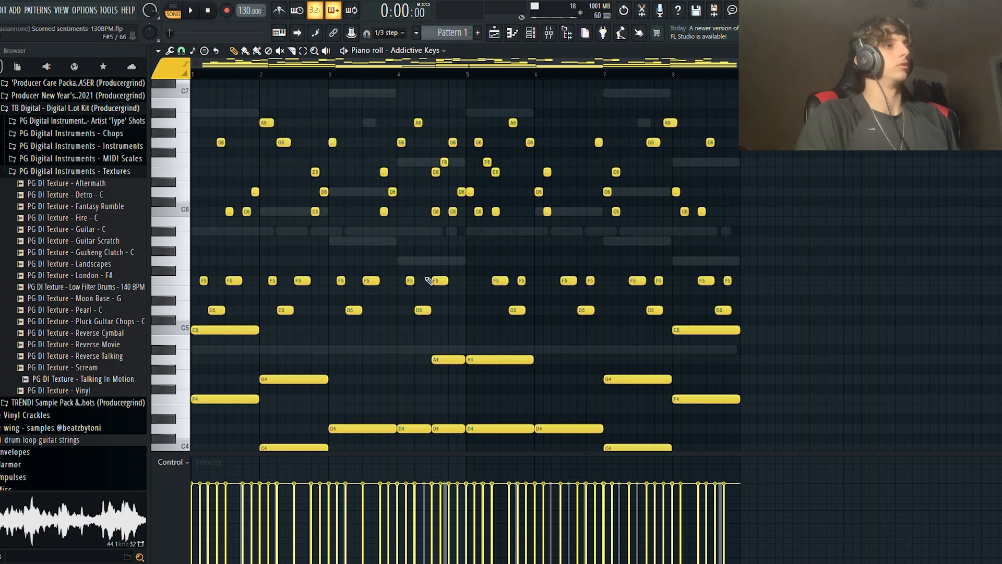
scroll(429, 281, "down", 4)
scroll(463, 179, "up", 4)
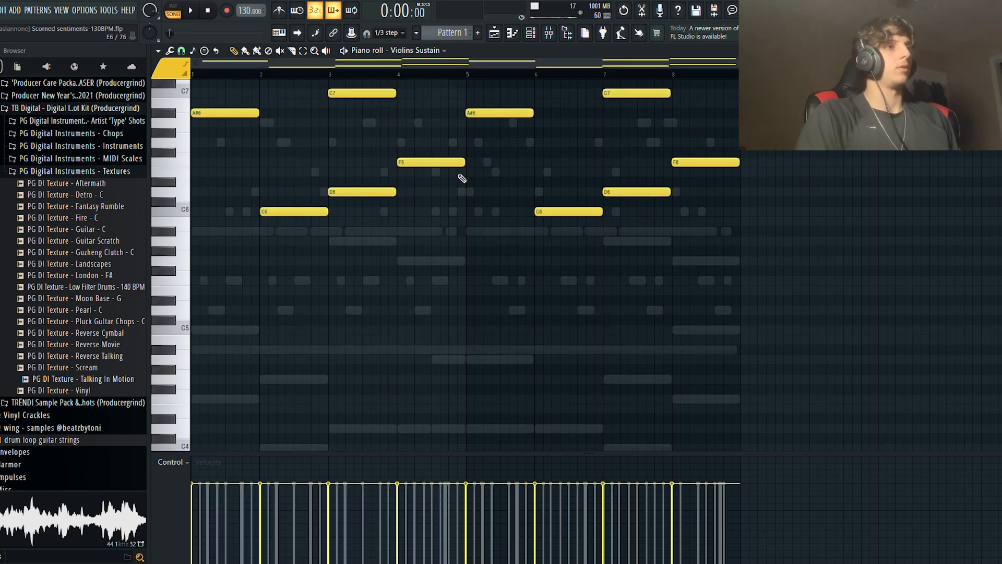
- Examine the Violins Sustain notes in the piano roll across all eight bars
scroll(443, 194, "up", 3)
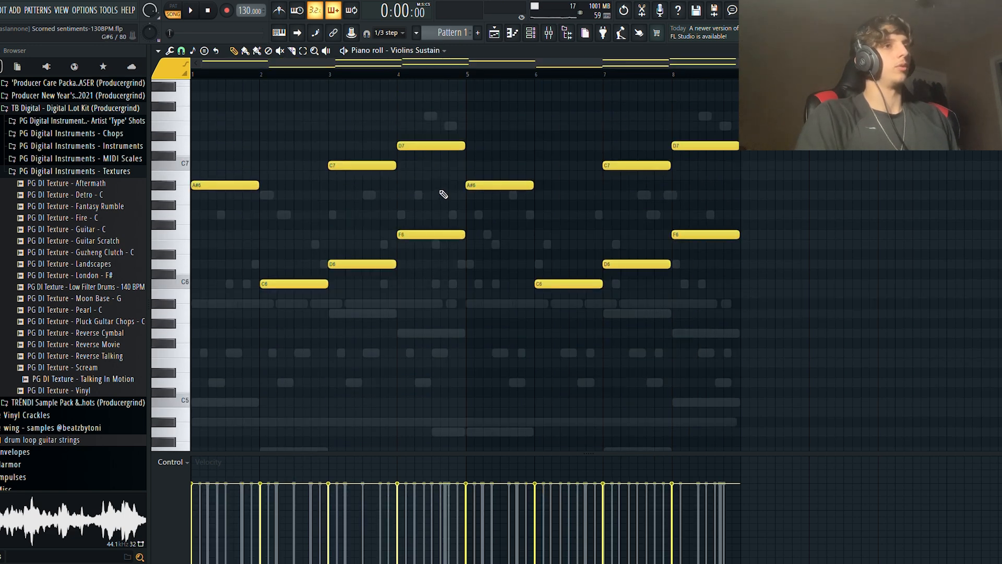
scroll(444, 195, "up", 1)
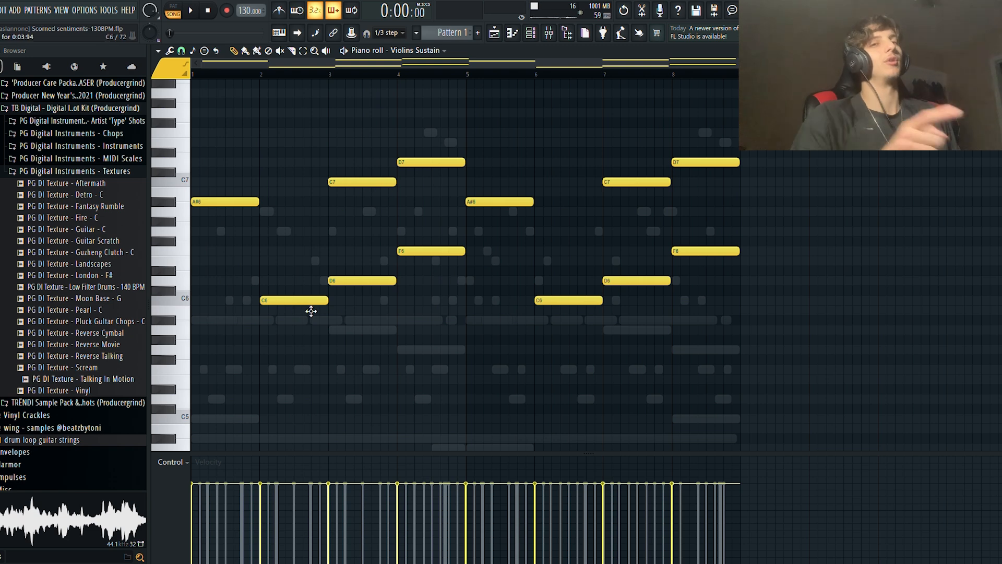
scroll(264, 63, "up", 2)
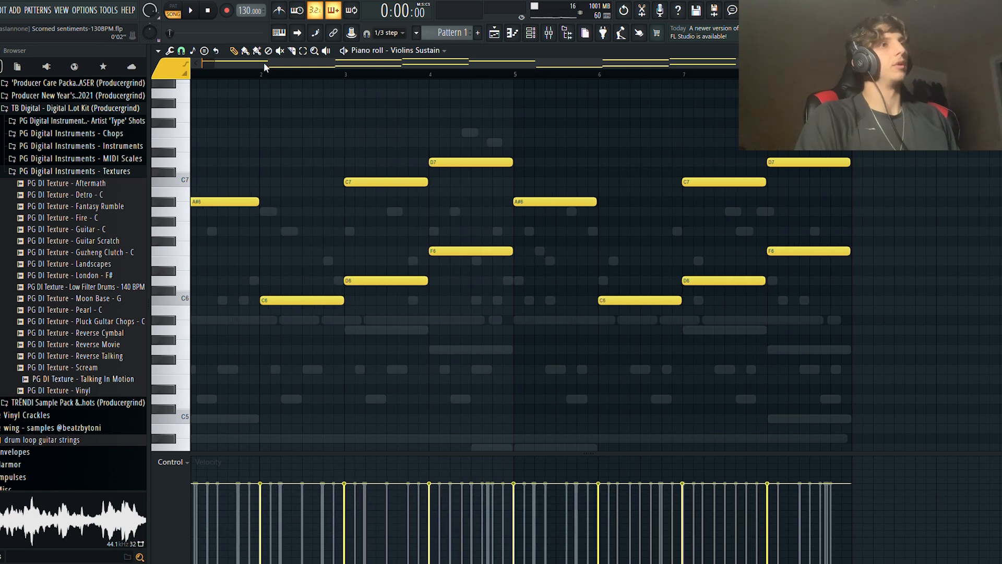
left_click_drag(264, 63, 194, 67)
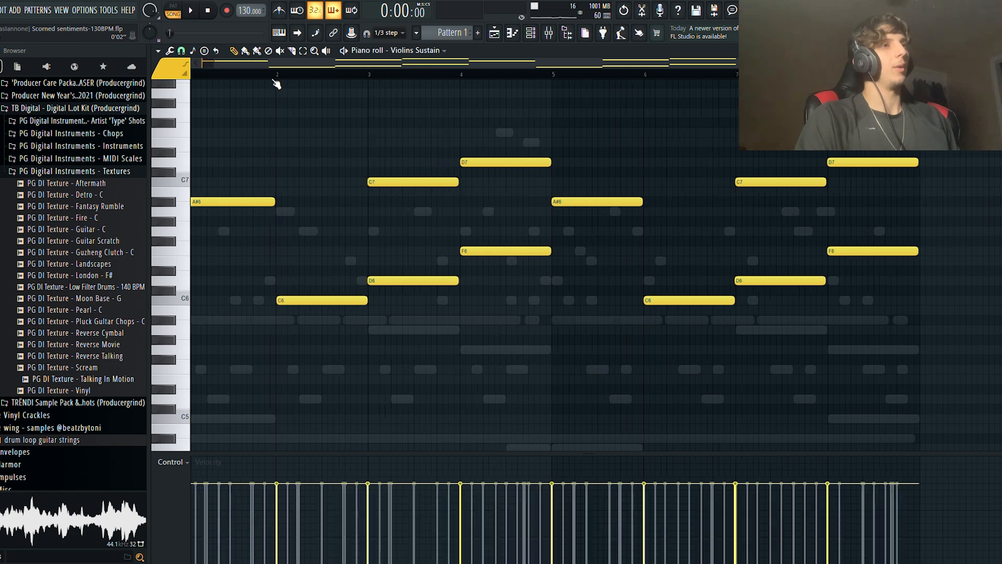
scroll(228, 72, "up", 2)
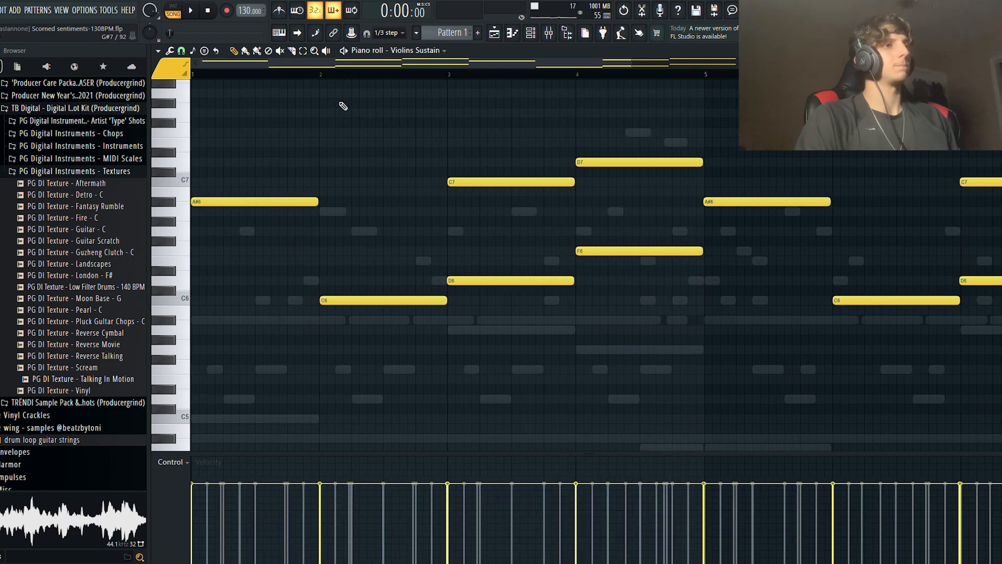
scroll(269, 79, "down", 2)
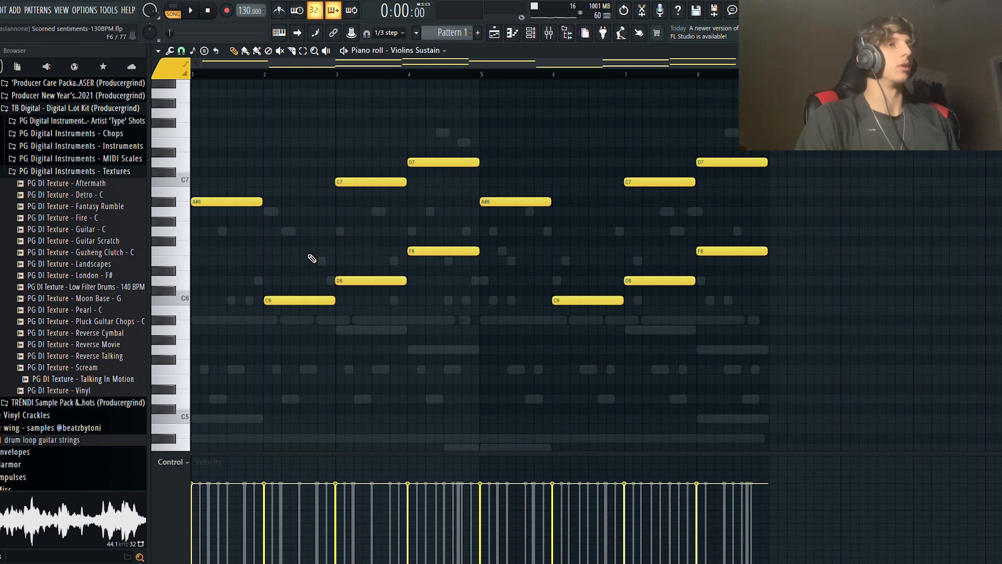
- While the song plays, apply the 40Hz + 18kHz cut preset to Insert 3's Parametric EQ 2 and raise its high-pass to about 500 Hz
key("space")
key("F9")
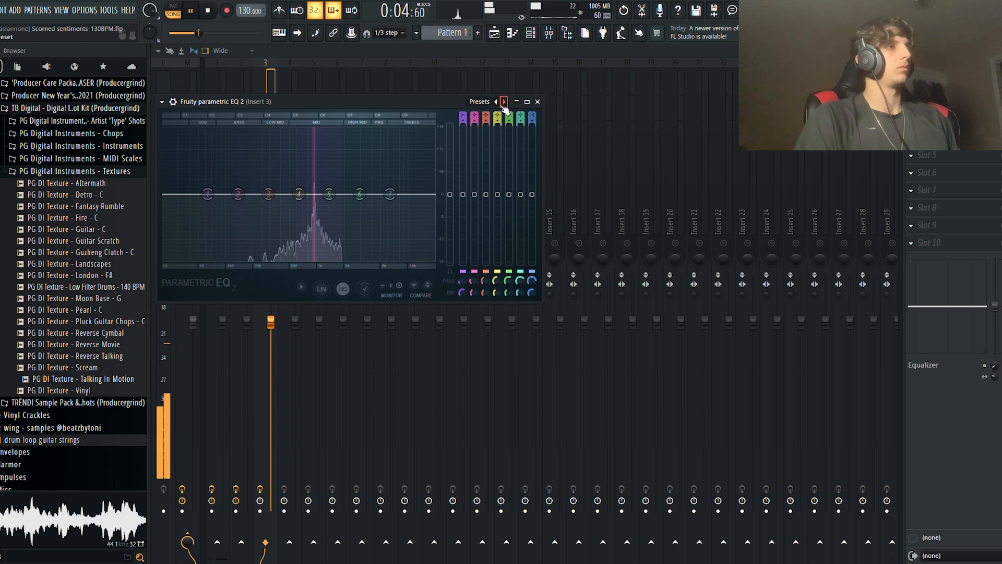
left_click(504, 102)
left_click_drag(194, 195, 290, 195)
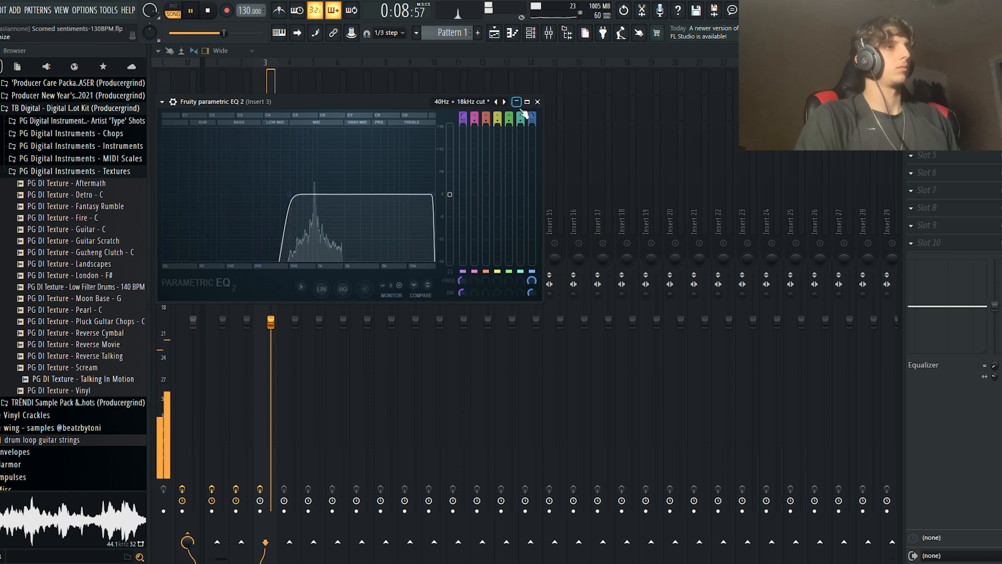
left_click(517, 103)
key("space")
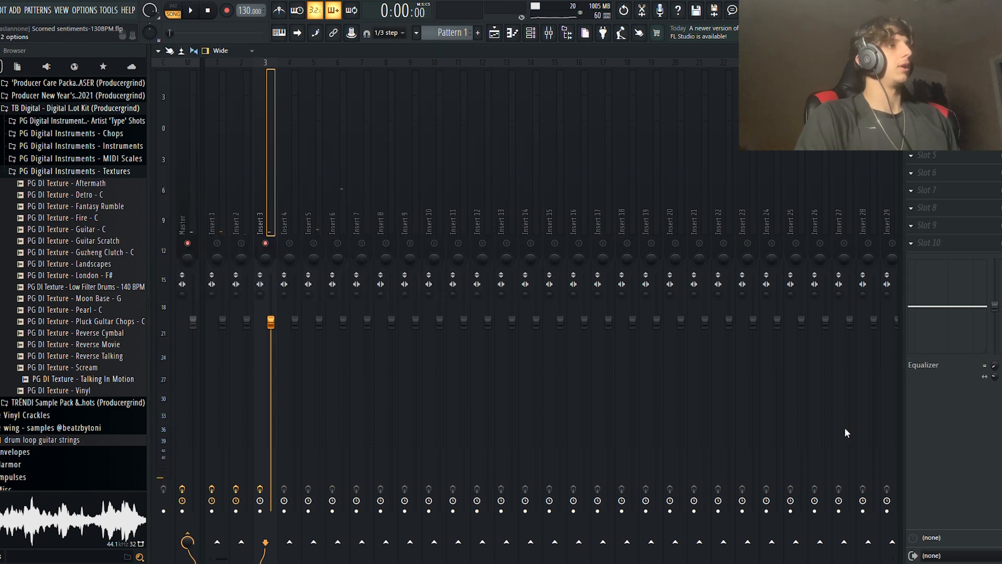
- Add Fruity Delay 3 with the Bandpass preset to Insert 3 and listen to it in the song
left_click(778, 155)
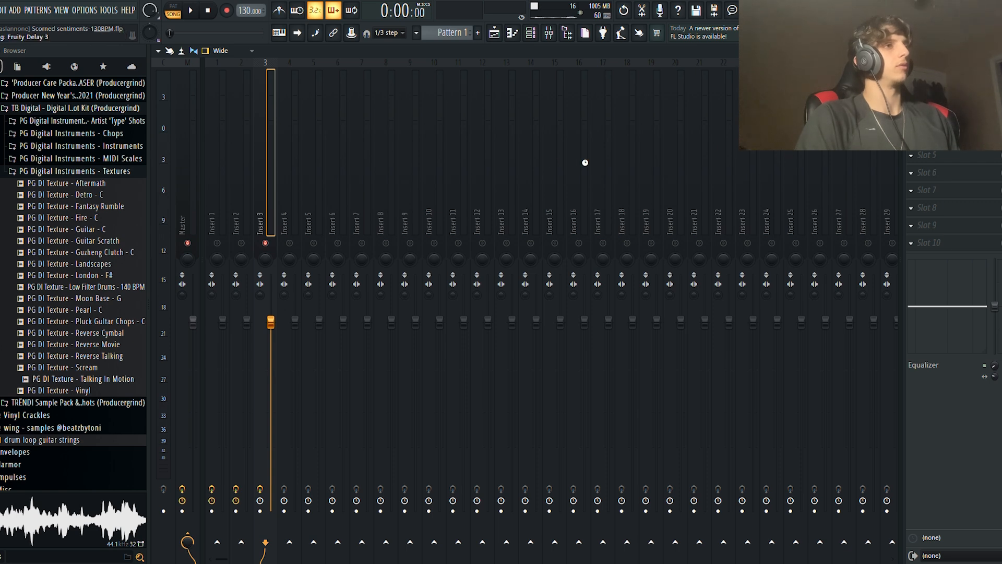
left_click_drag(454, 116, 574, 112)
key("space")
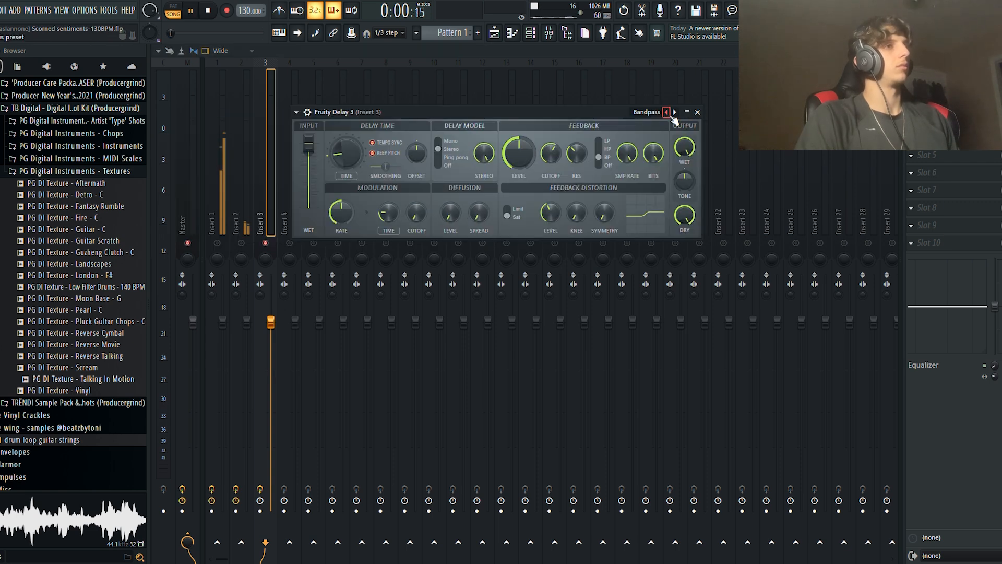
left_click(697, 112)
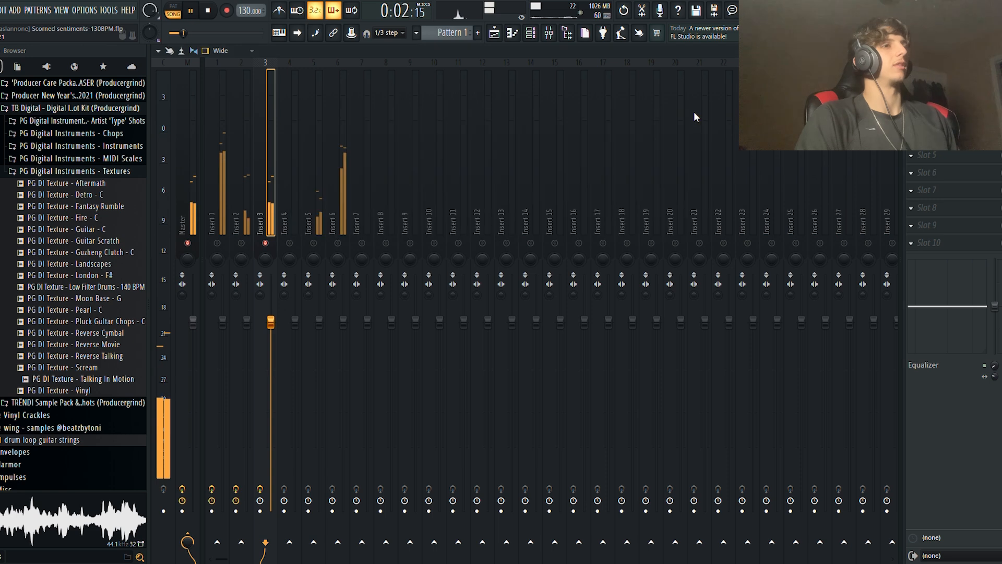
- Stop playback and turn Inserts 2 and 1 back on in the mixer
key("space")
left_click(241, 243)
left_click(217, 243)
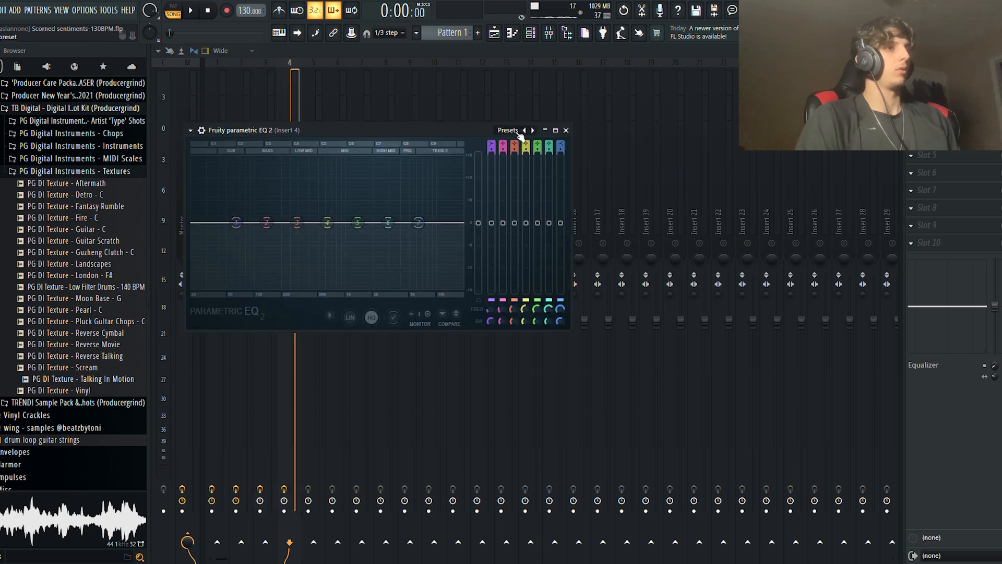
- While auditioning the song, cut the low and high ends of Insert 4 using the outer bands of Parametric EQ 2
key("space")
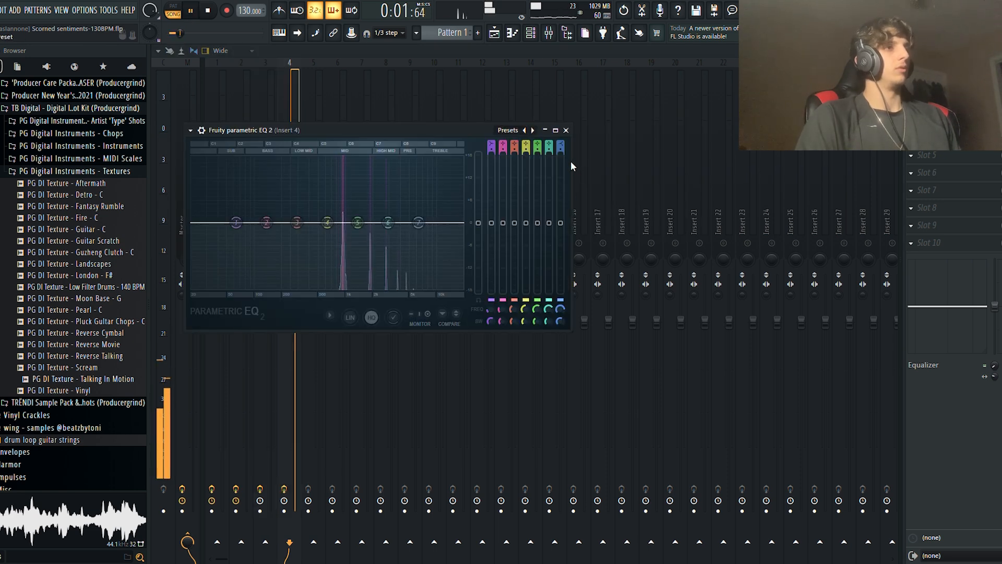
key("space")
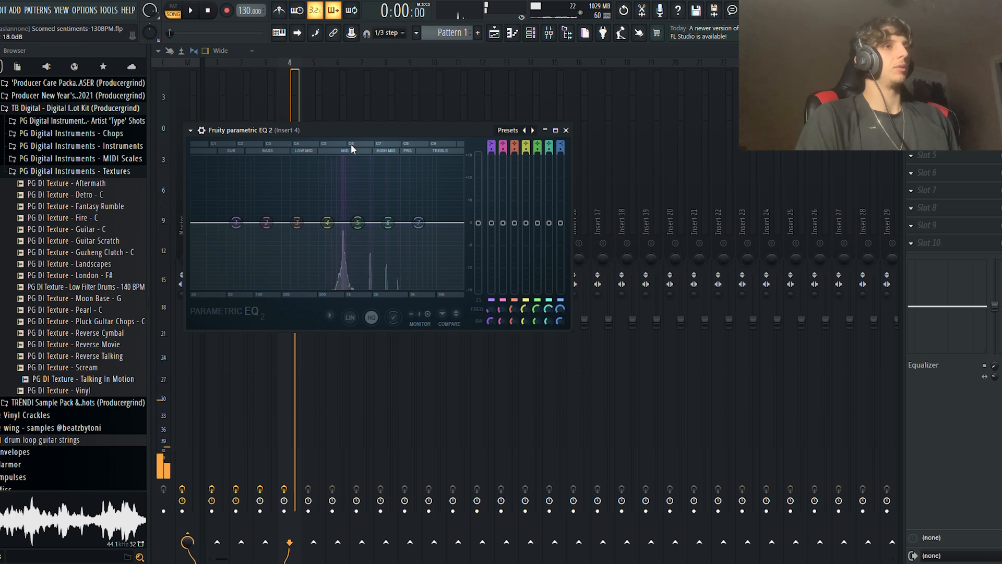
left_click_drag(236, 222, 336, 287)
key("space")
left_click_drag(418, 223, 413, 286)
left_click(566, 130)
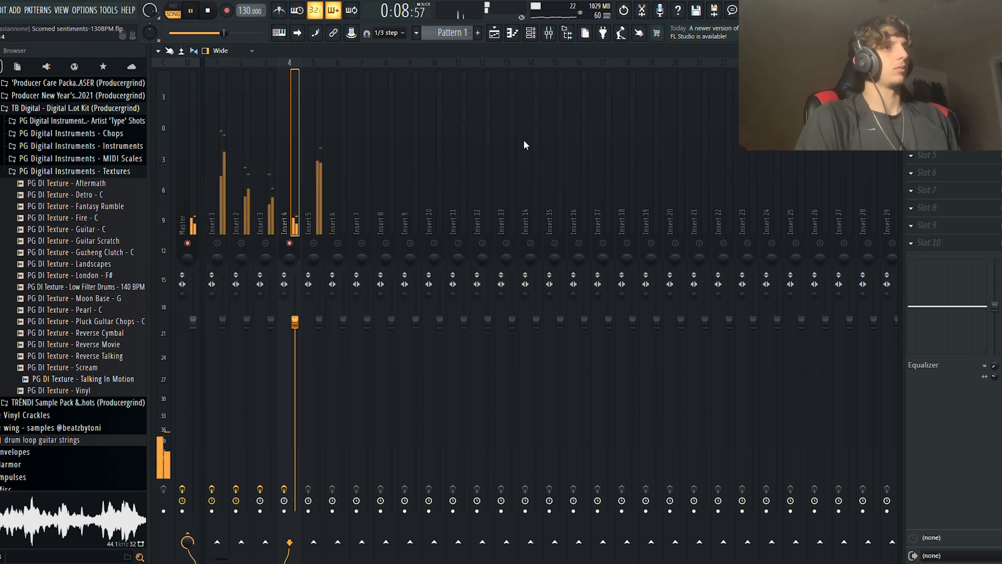
- Turn Inserts 1, 2 and 3 back on in the mixer and play them together with Insert 4
key("space")
key("space")
left_click(264, 219)
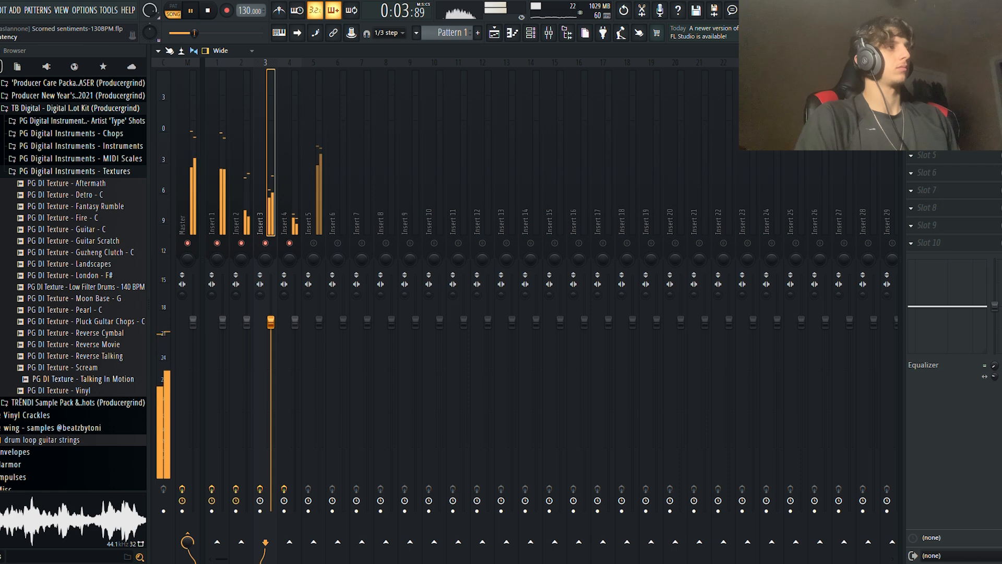
left_click(294, 218)
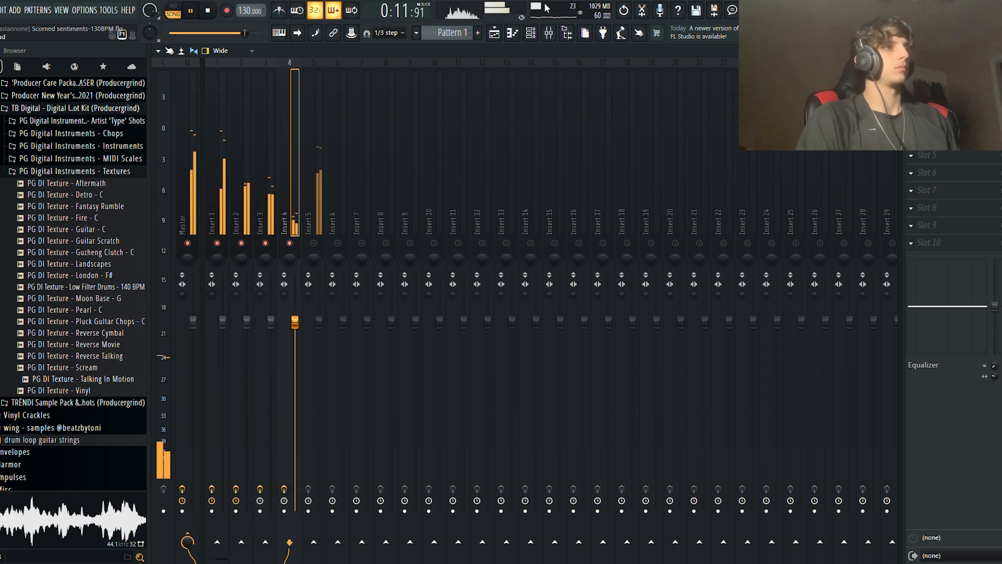
- Examine the sustained SKY Keys #2 note in the piano roll against the other channels' notes, with playback stopped
key("F6")
left_click(448, 197)
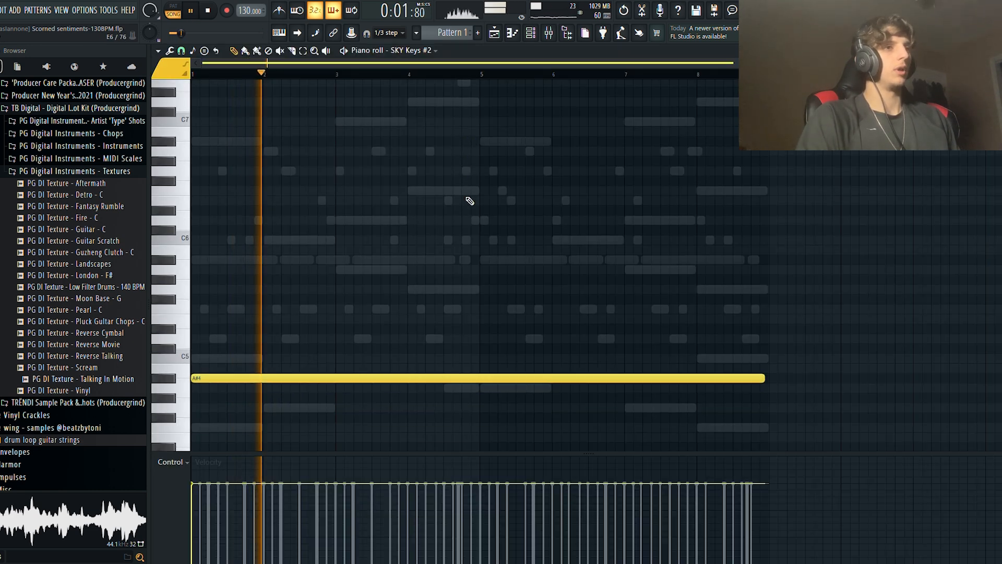
key("space")
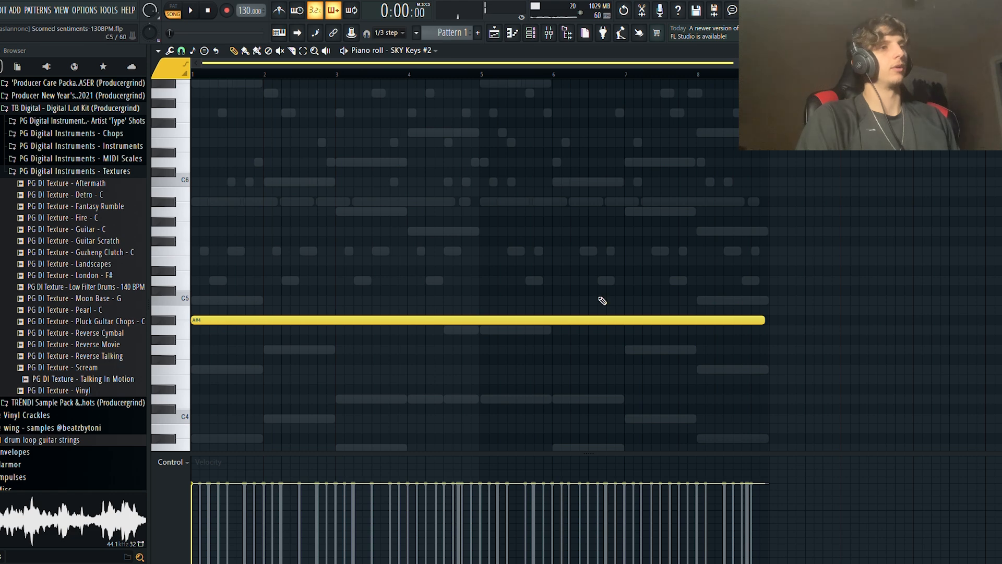
scroll(749, 317, "down", 1)
scroll(756, 308, "up", 7)
left_click_drag(773, 293, 804, 298)
scroll(700, 71, "down", 7)
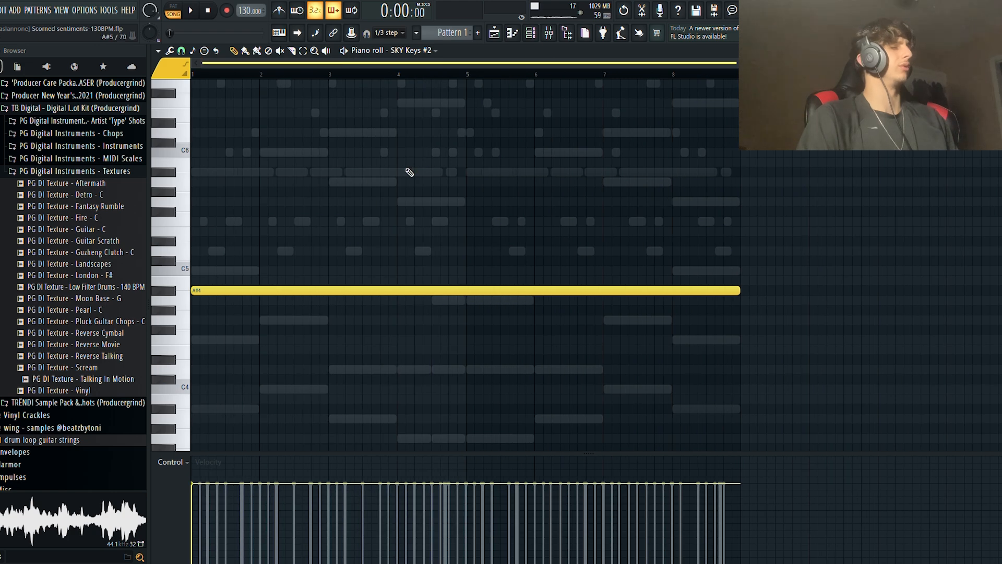
scroll(406, 171, "up", 3)
scroll(403, 193, "up", 3)
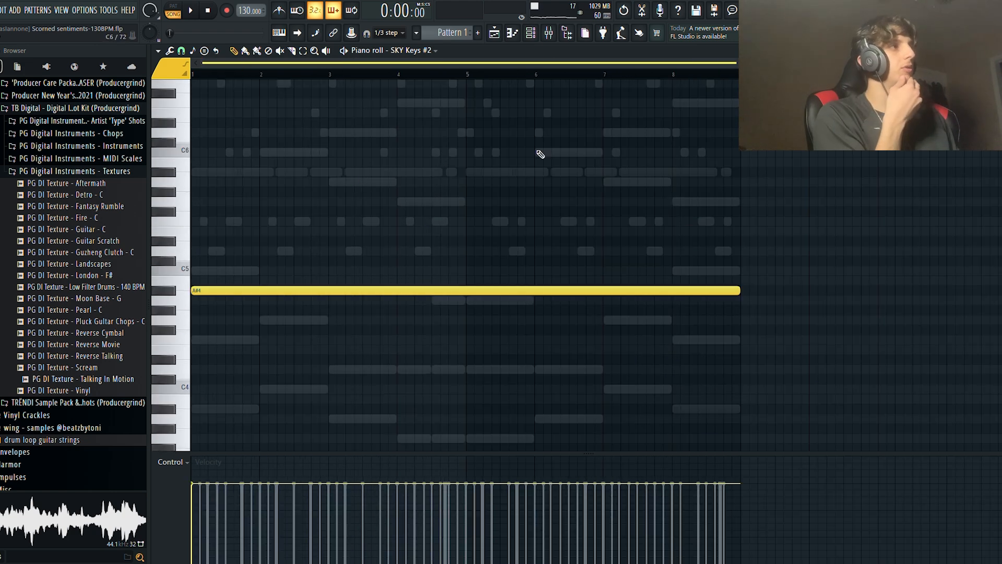
- Apply the 40Hz + 18kHz cut preset to Insert 5's Parametric EQ 2 and lower its low-pass to about 1650 Hz during playback
key("F7")
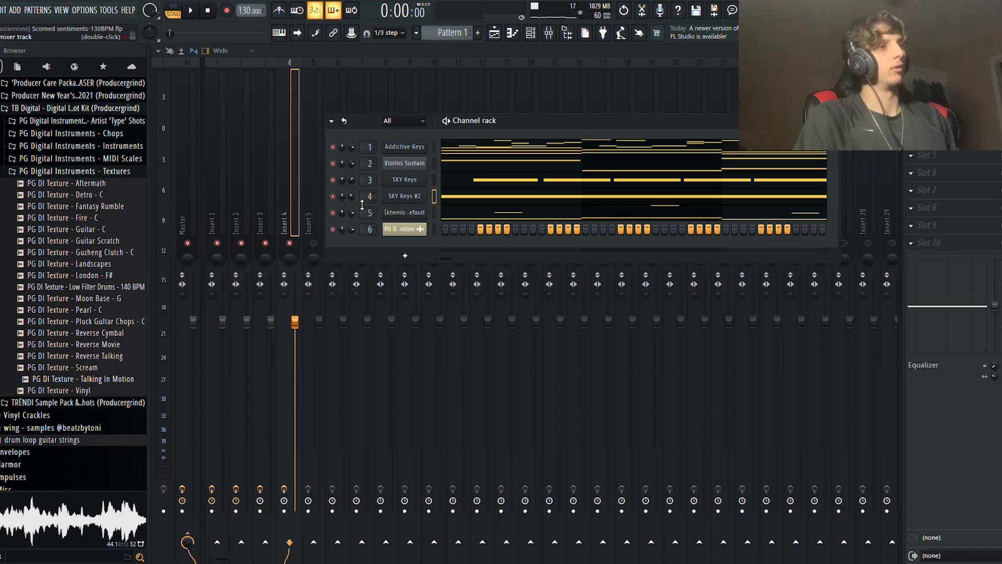
key("F6")
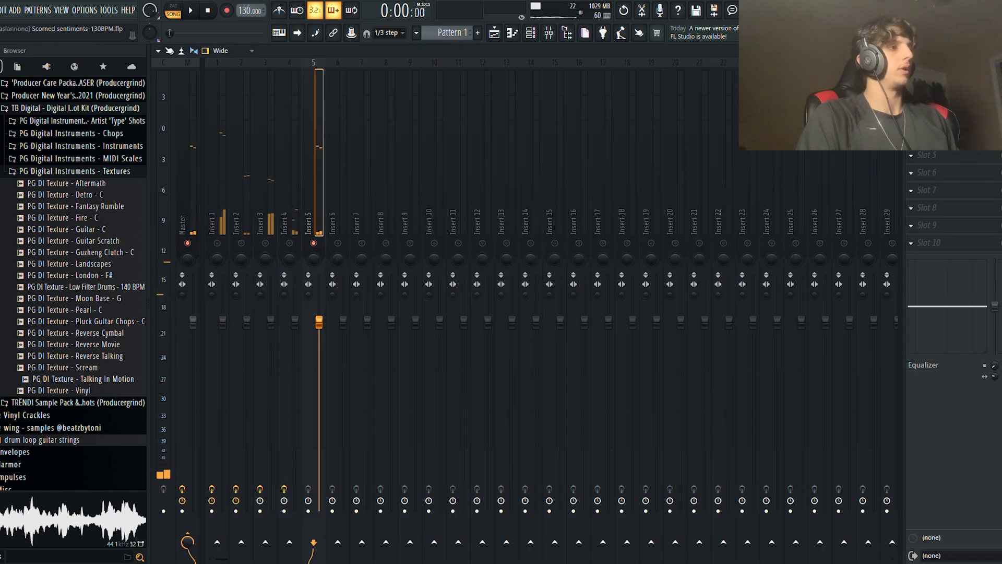
left_click(784, 410)
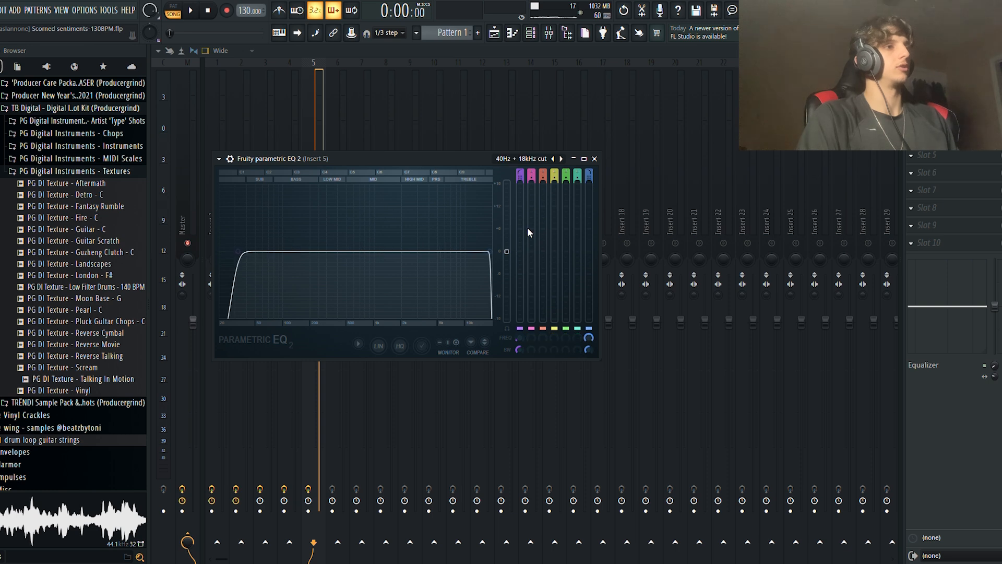
key("space")
left_click_drag(488, 254, 394, 251)
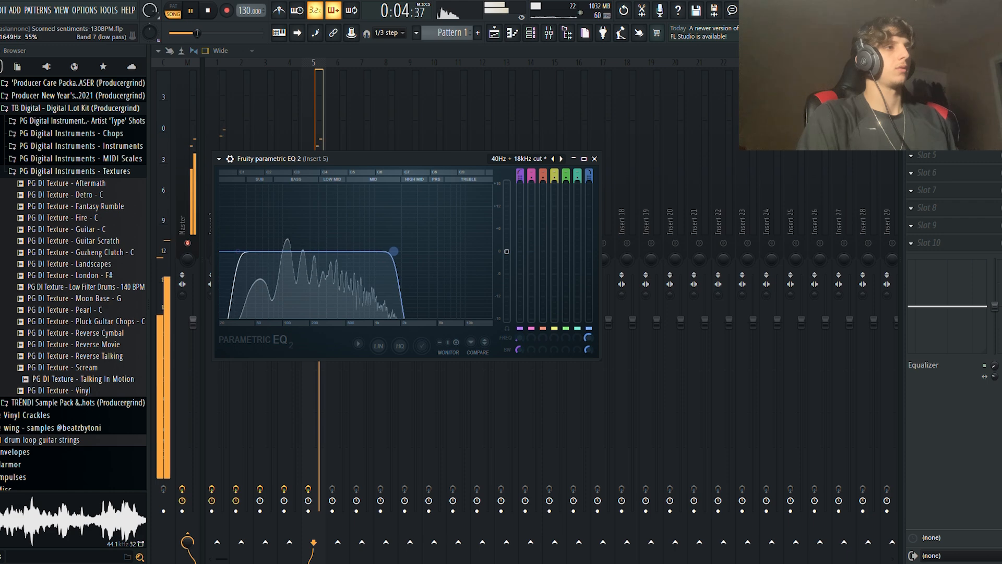
left_click(595, 159)
key("space")
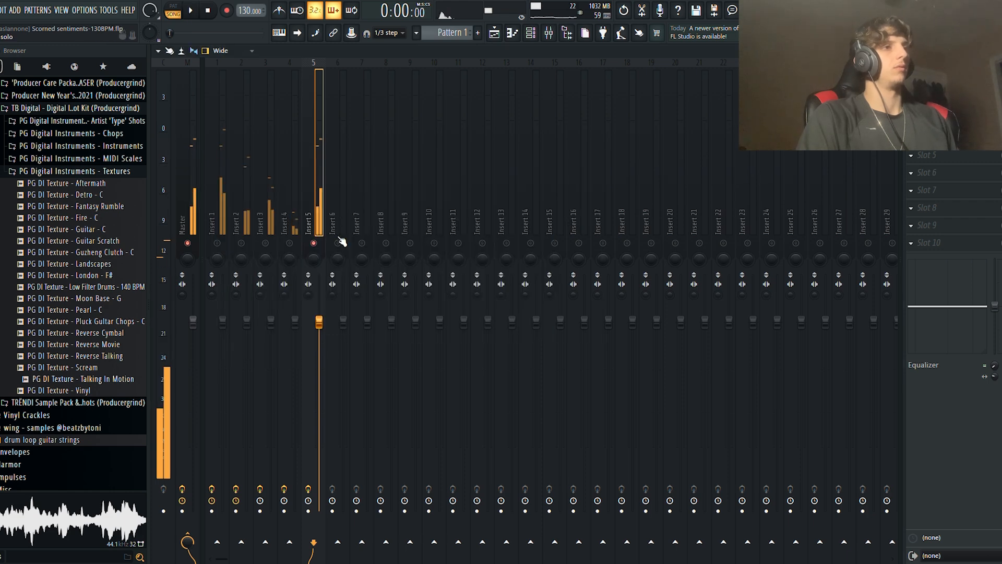
- Solo Insert 6 in the mixer and play the song to check its signal
left_click(339, 215)
left_click(550, 34)
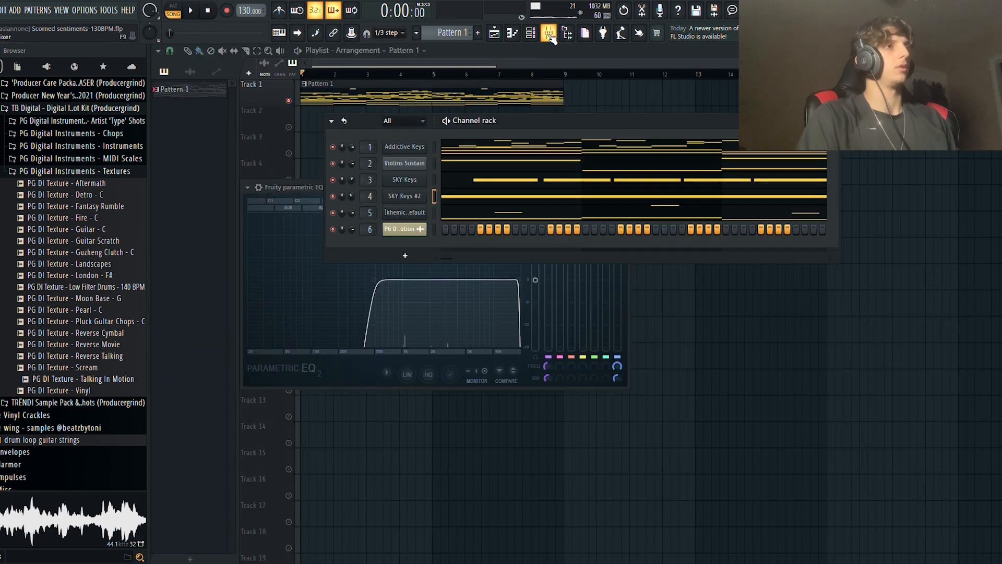
left_click(550, 34)
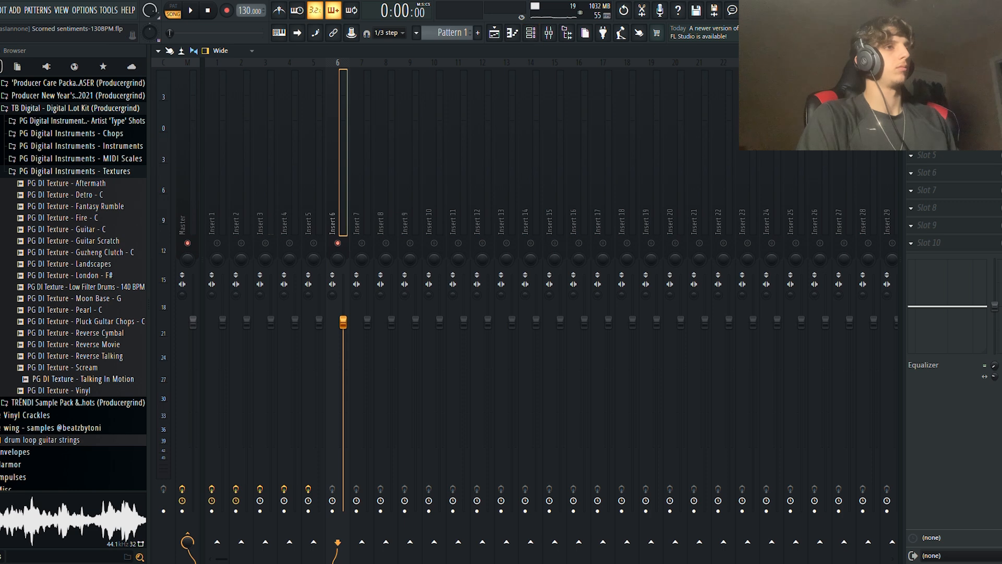
key("space")
key("space")
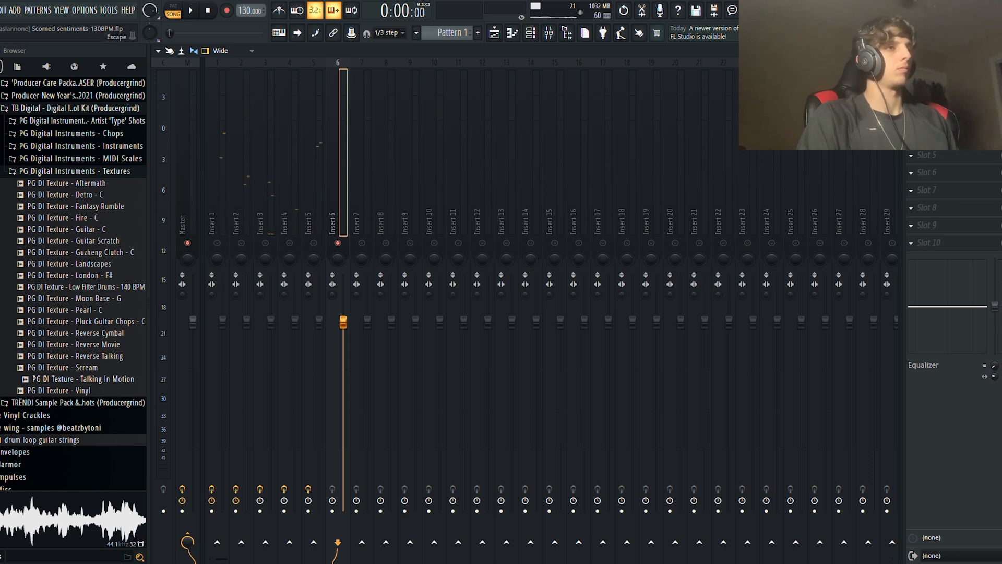
- Solo playlist Track 7 and listen to the PG DI Texture - Talking In Motion clip on its own
left_click(996, 50)
left_click(230, 148)
right_click(288, 259)
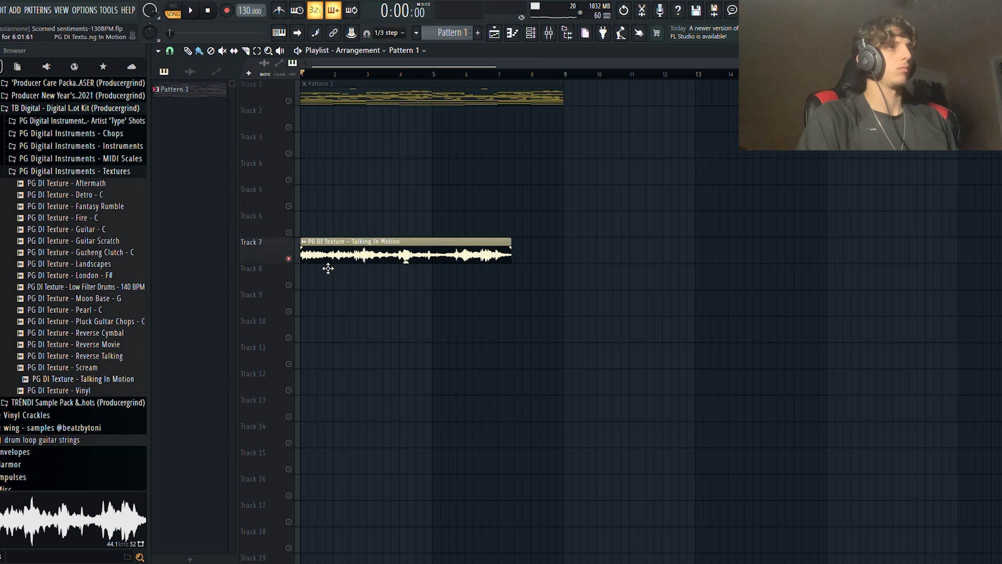
key("space")
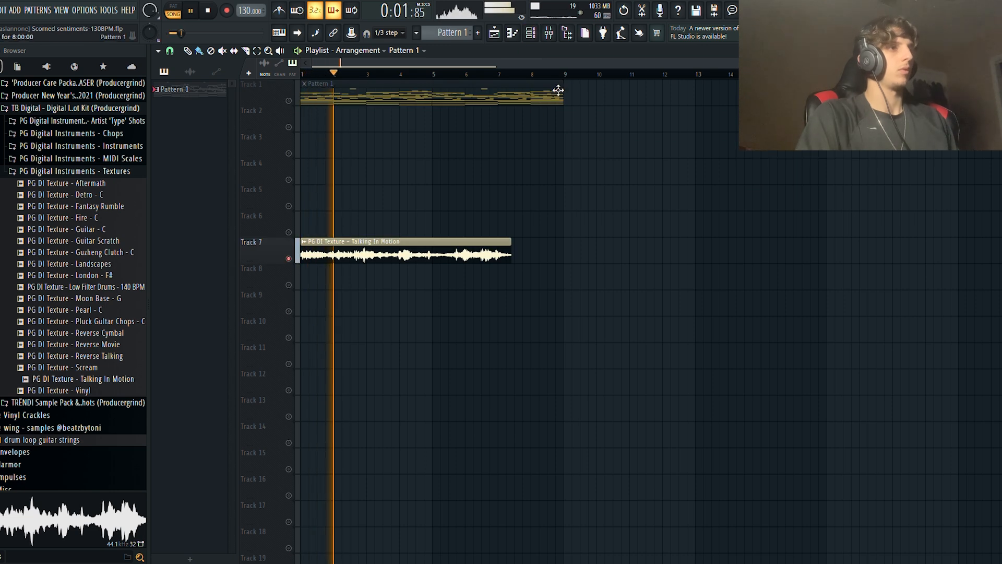
scroll(564, 84, "up", 3)
key("space")
- Stretch the Talking In Motion clip to about eight bars, aligning its end with the end of the Pattern 1 clip
left_click_drag(459, 246, 565, 249)
scroll(568, 83, "up", 3)
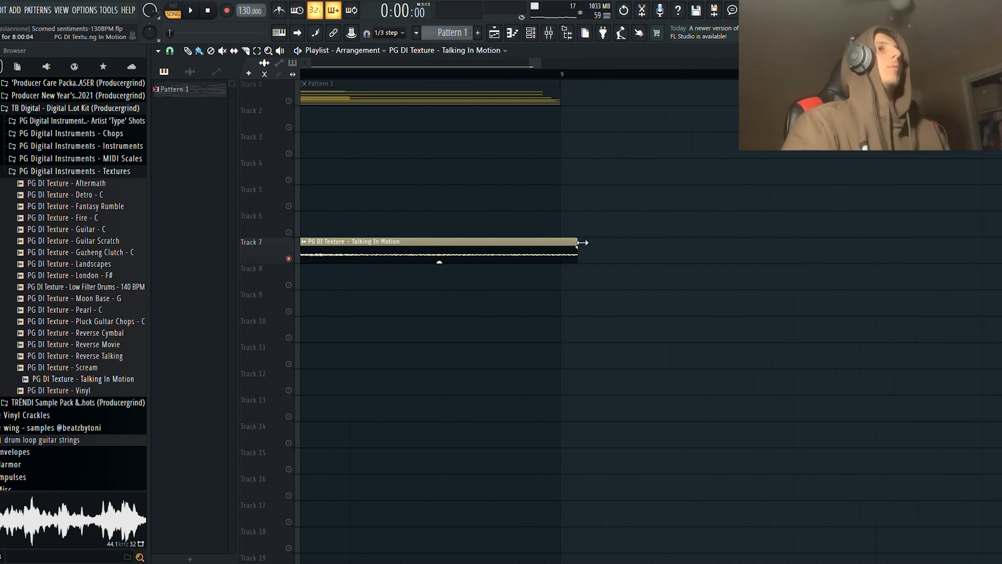
left_click_drag(583, 242, 561, 243)
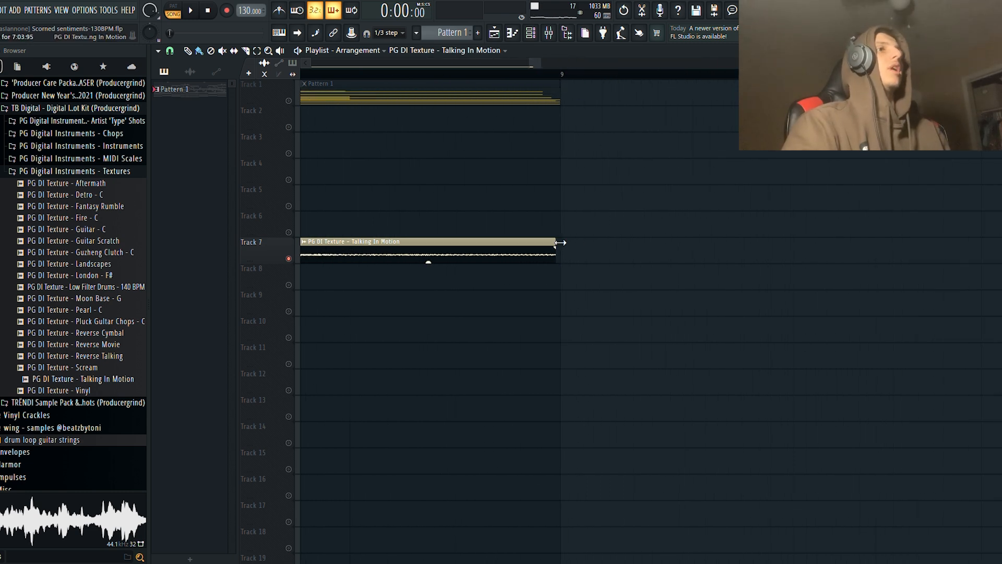